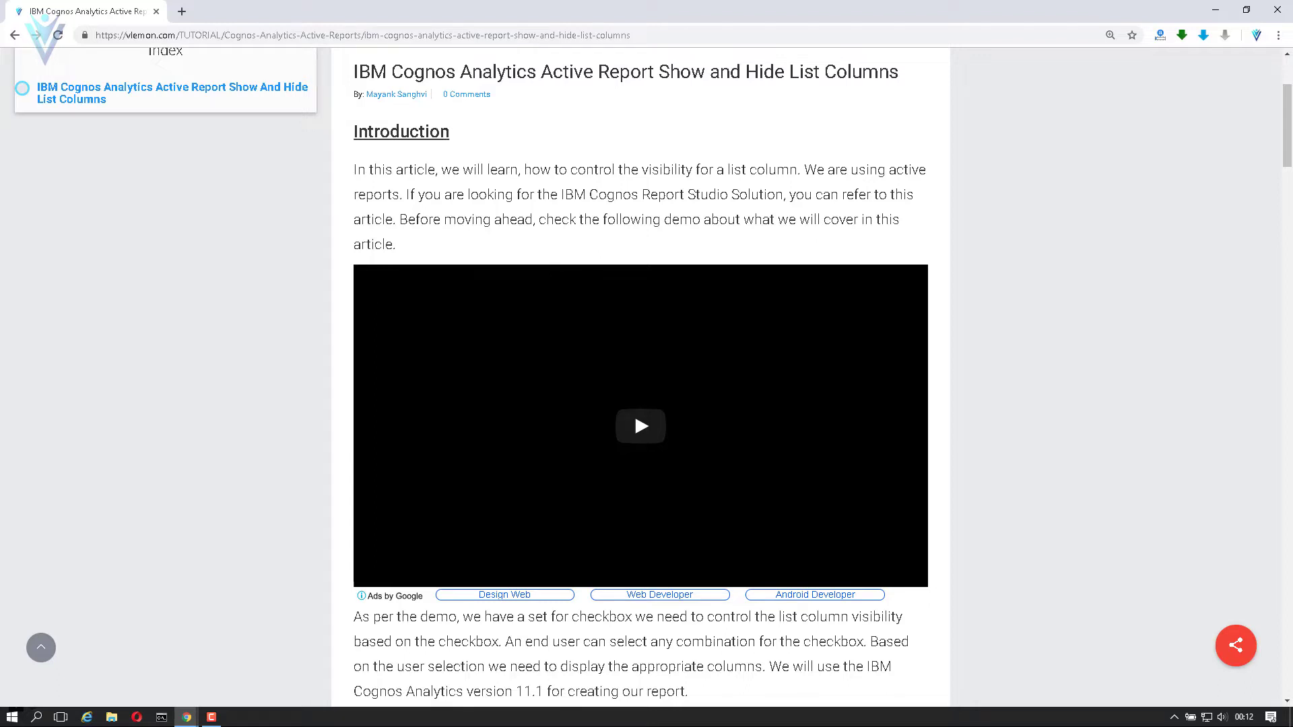
# Step: Switch to the finished Cognos demo report and test the F N and LN check boxes one at a time
pyautogui.scroll(-1, 640, 377)
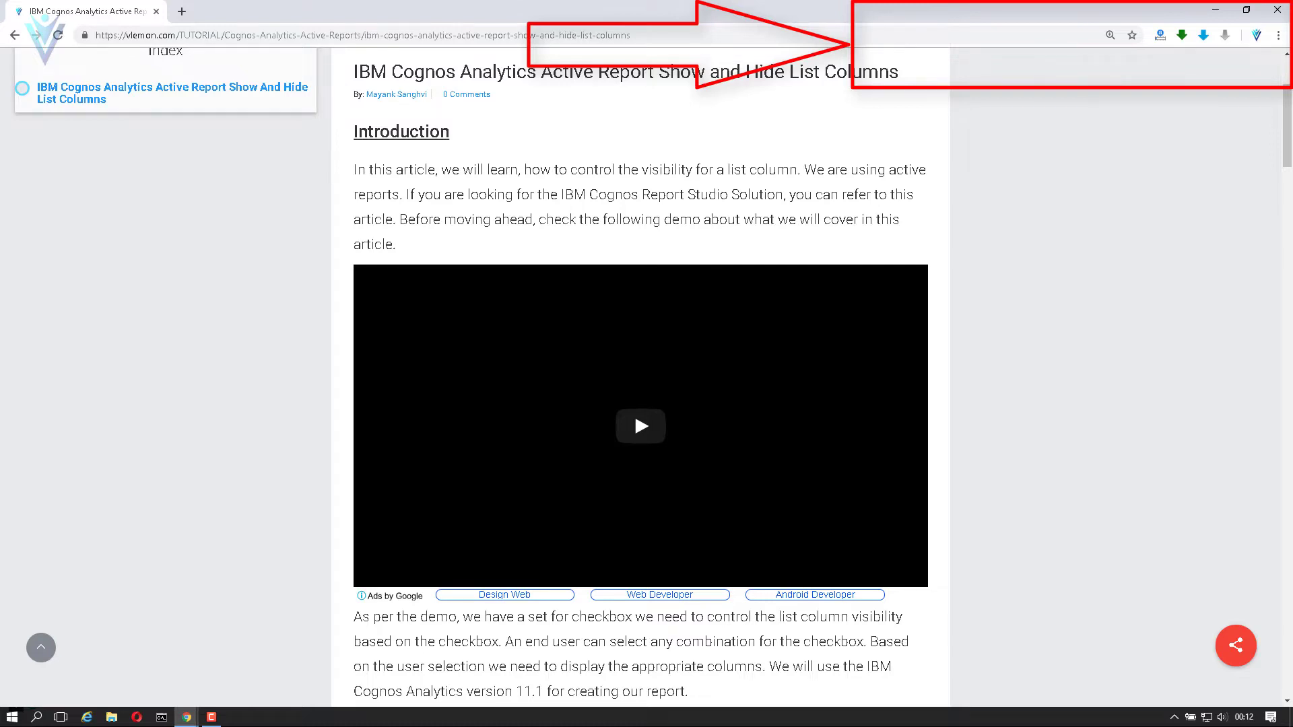
pyautogui.hotkey('alt', 'Tab')
pyautogui.hotkey('alt', 'Tab')
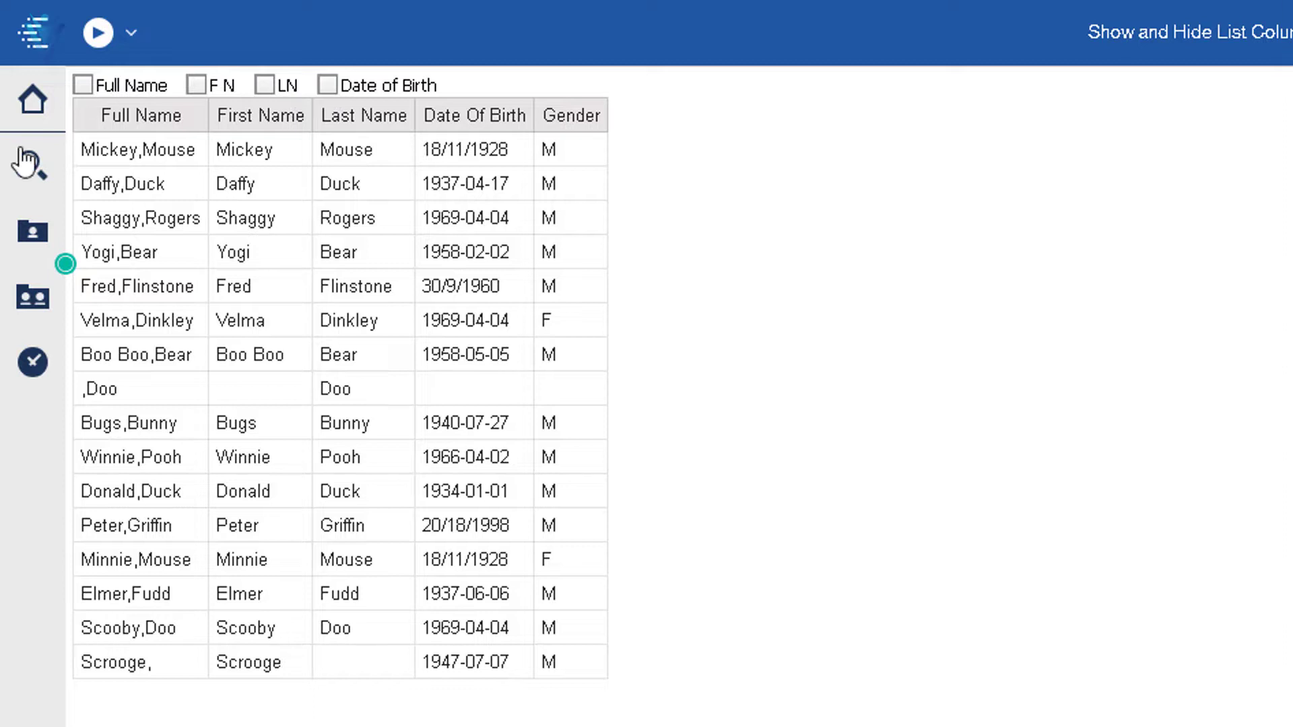
pyautogui.click(194, 86)
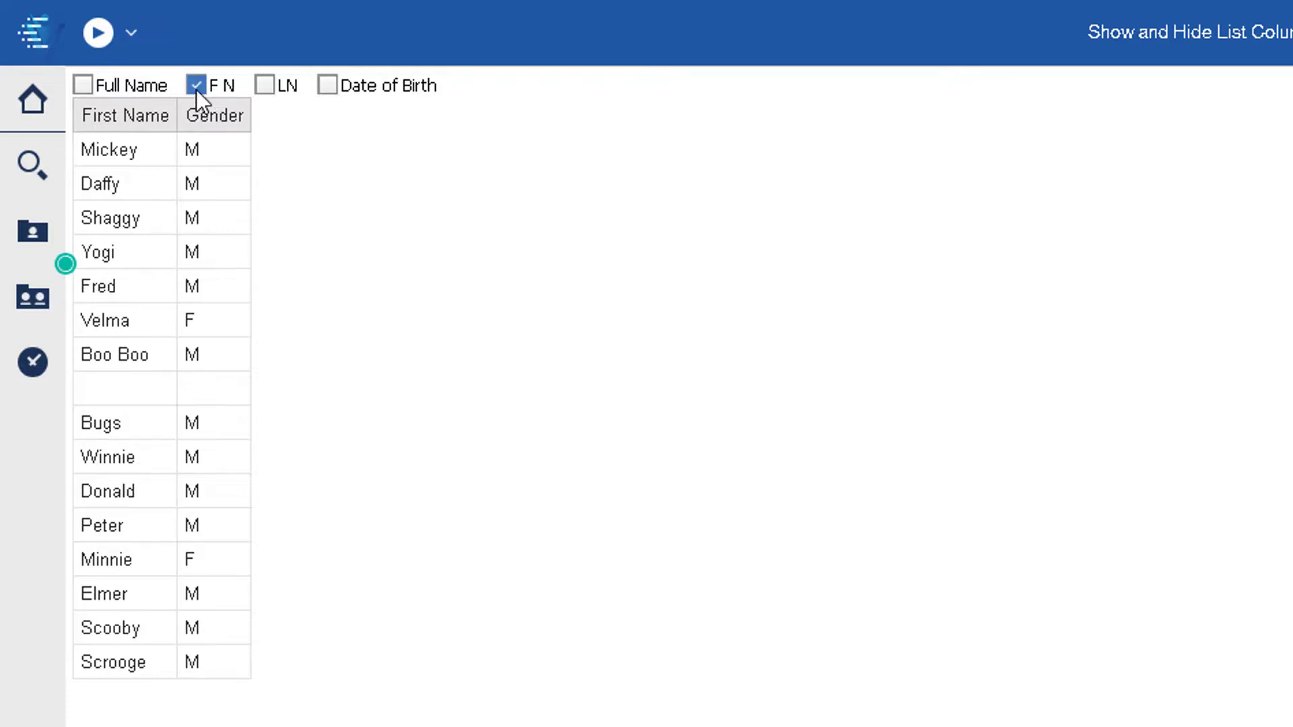
pyautogui.click(196, 86)
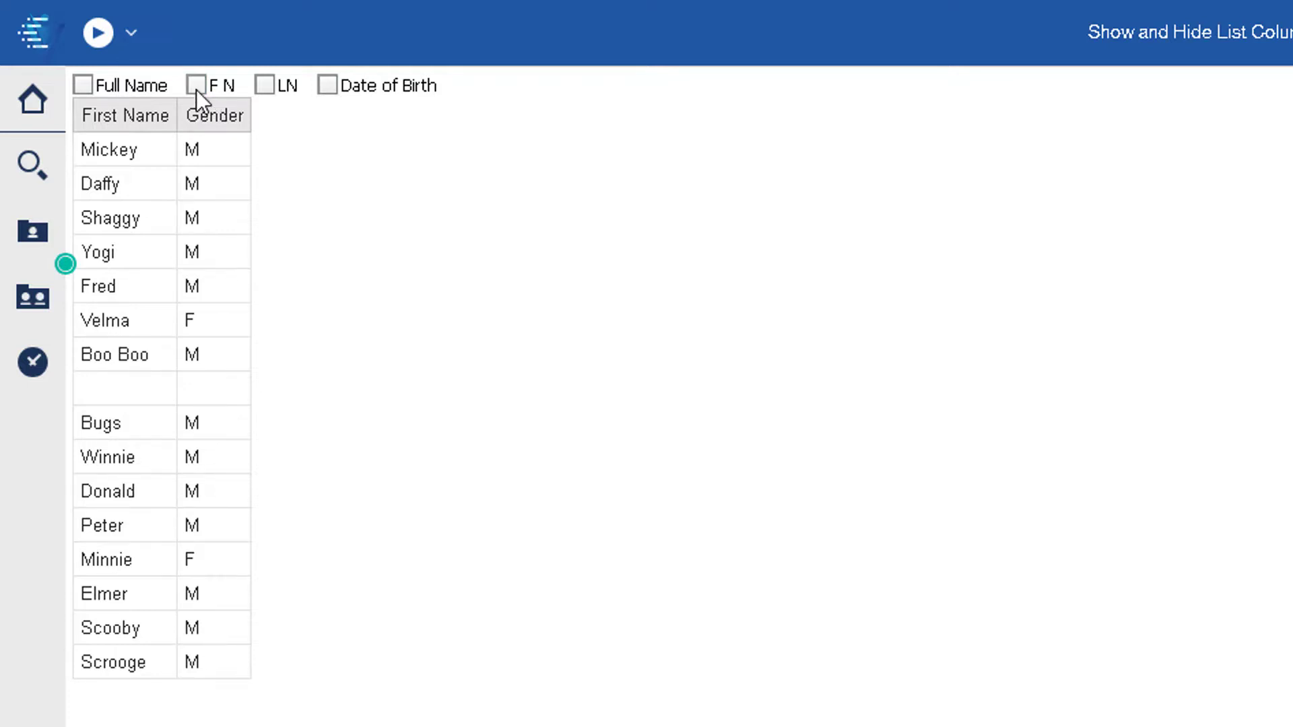
pyautogui.click(266, 85)
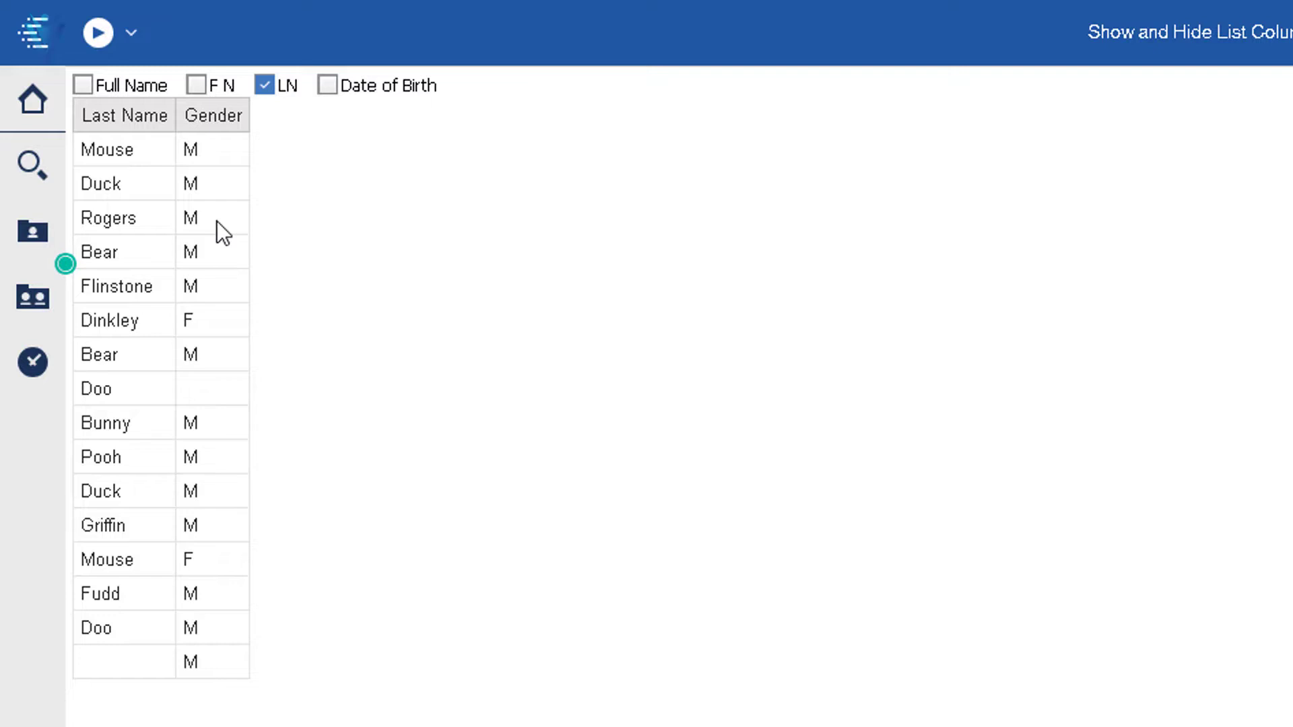
# Step: Test a combined selection in the demo report, with Full Name, F N and Date of Birth checked and LN unchecked
pyautogui.click(93, 87)
pyautogui.click(196, 88)
pyautogui.click(264, 86)
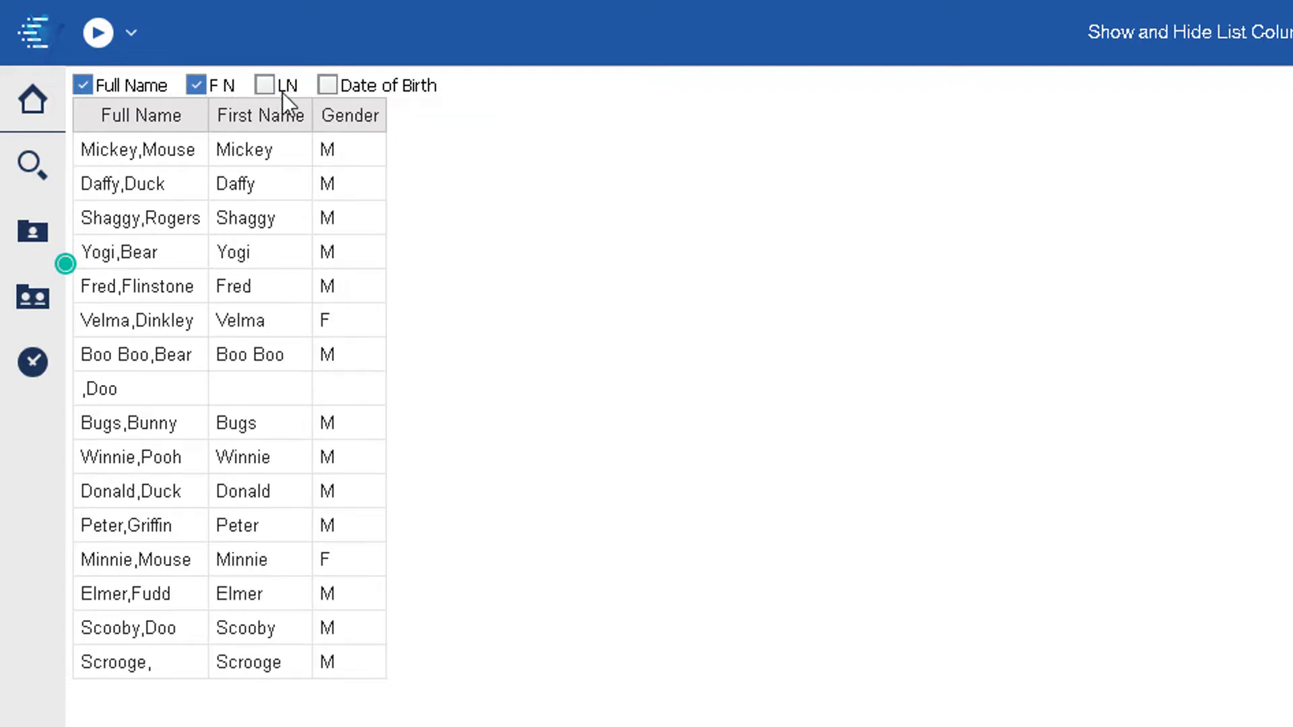
pyautogui.click(357, 87)
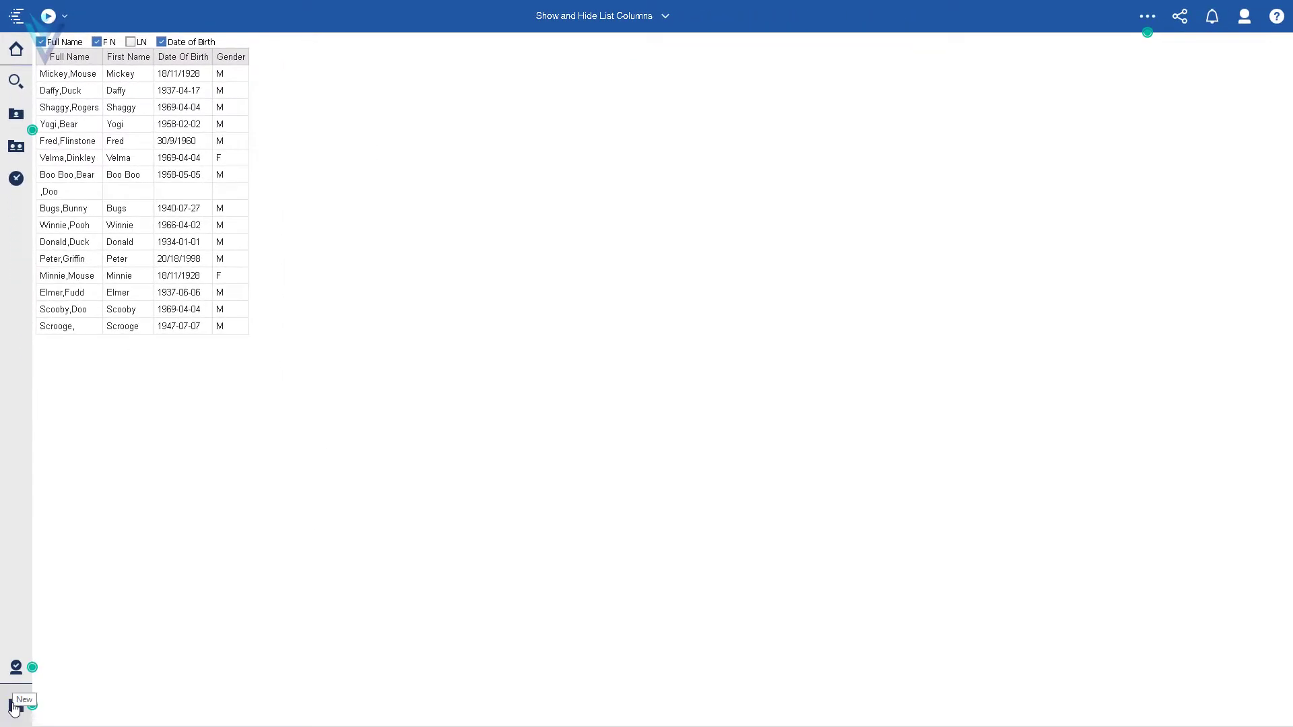
# Step: Create a new report from the Blank active report template
pyautogui.click(15, 706)
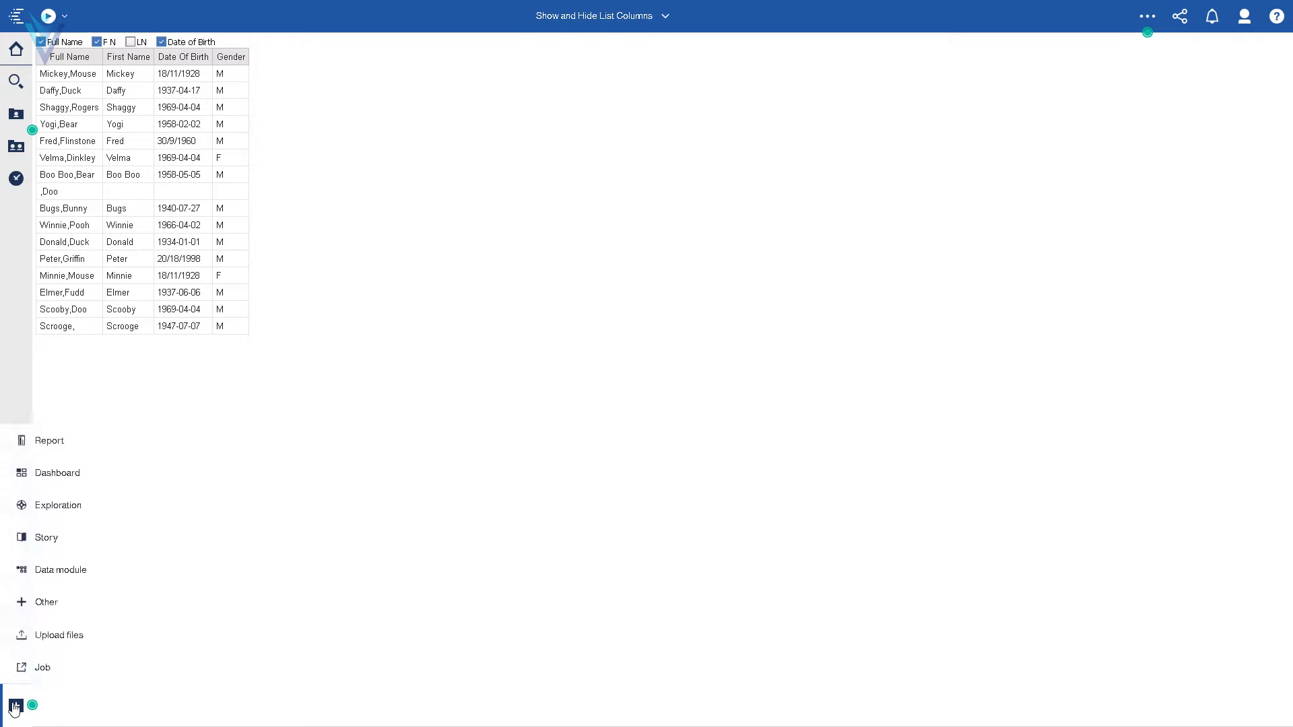
pyautogui.click(61, 450)
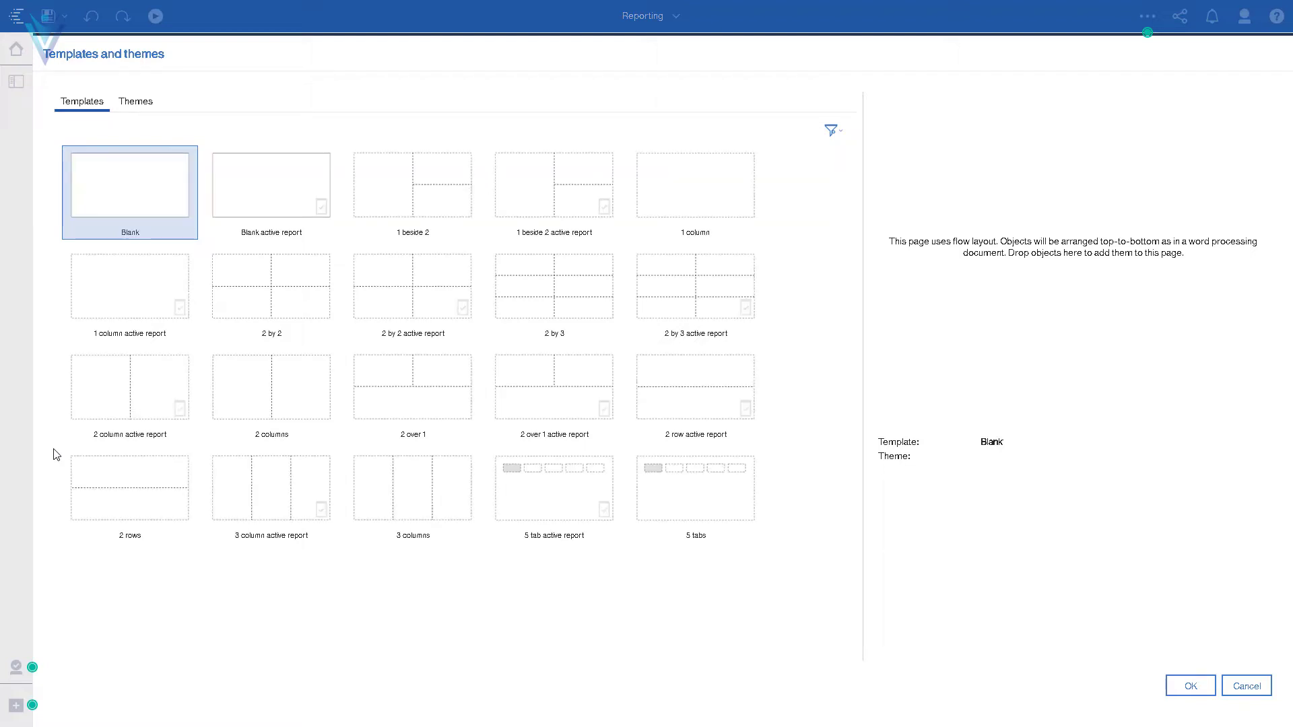
pyautogui.click(298, 199)
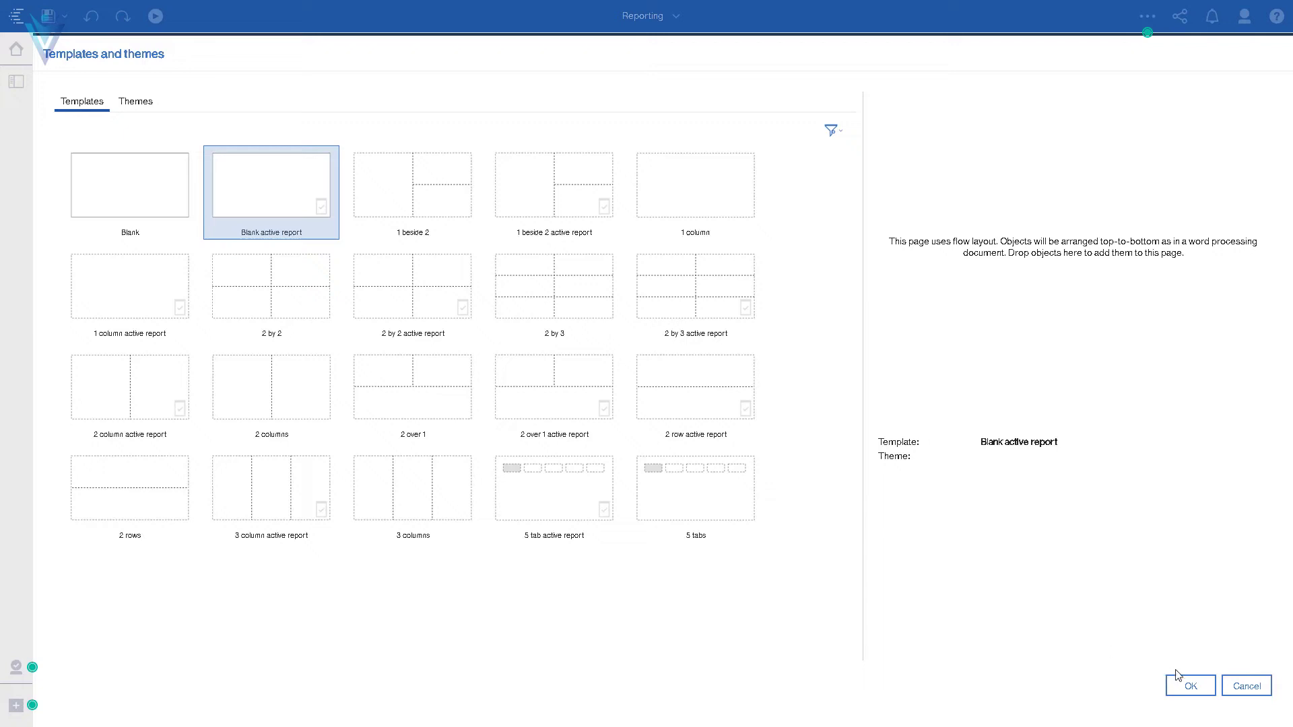
pyautogui.click(1190, 687)
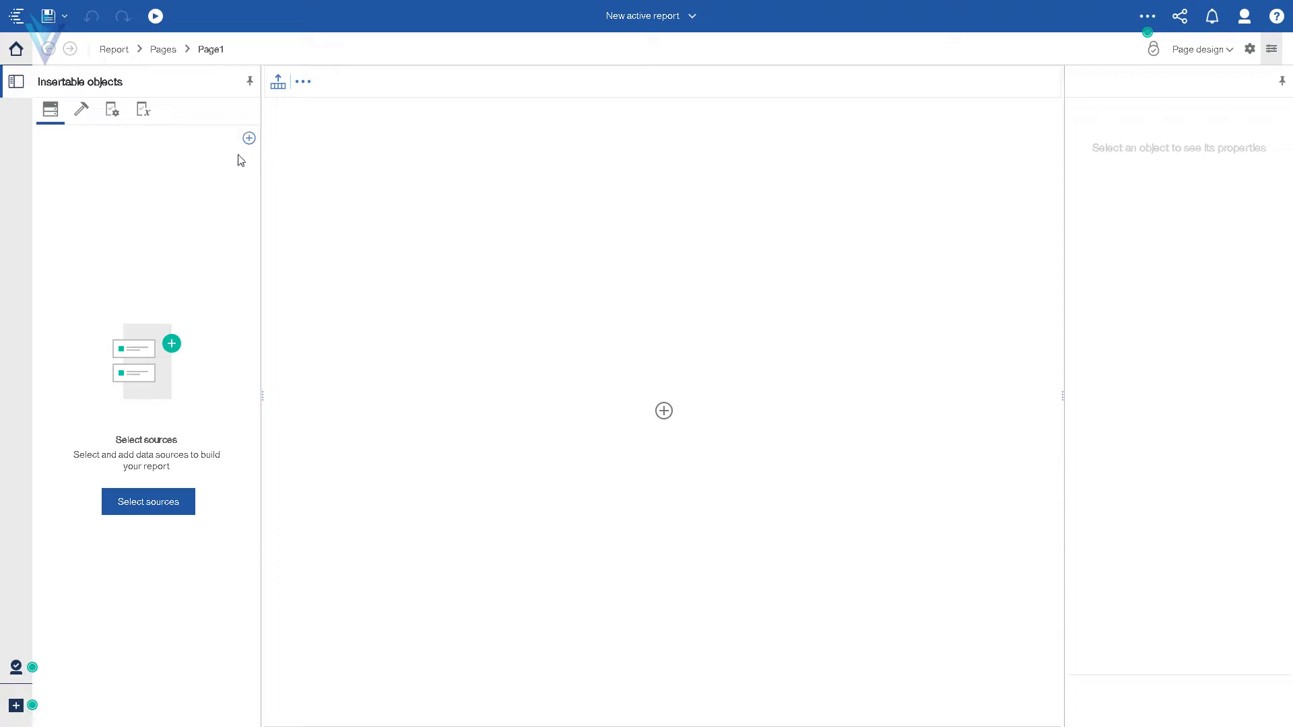
# Step: Add the Cartoon Characters data module from Team content > Tutorial > Data Module as the report's source
pyautogui.click(162, 503)
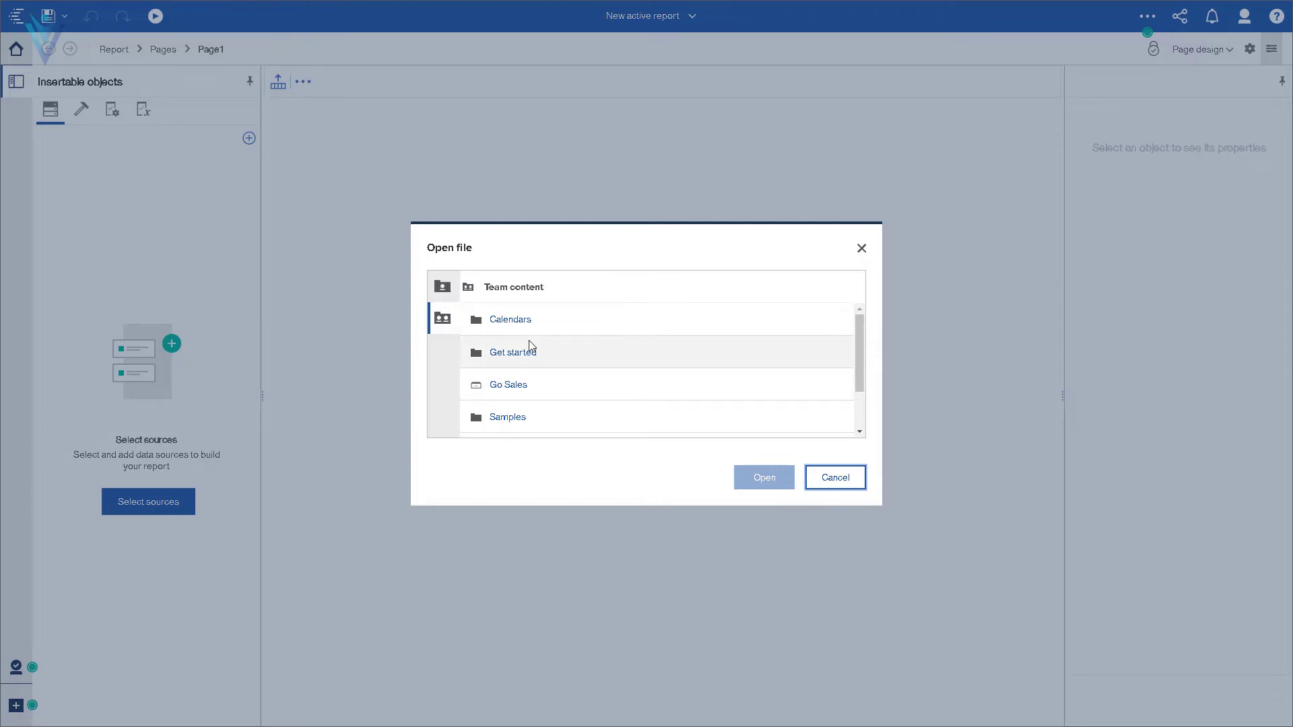
pyautogui.scroll(-2, 559, 404)
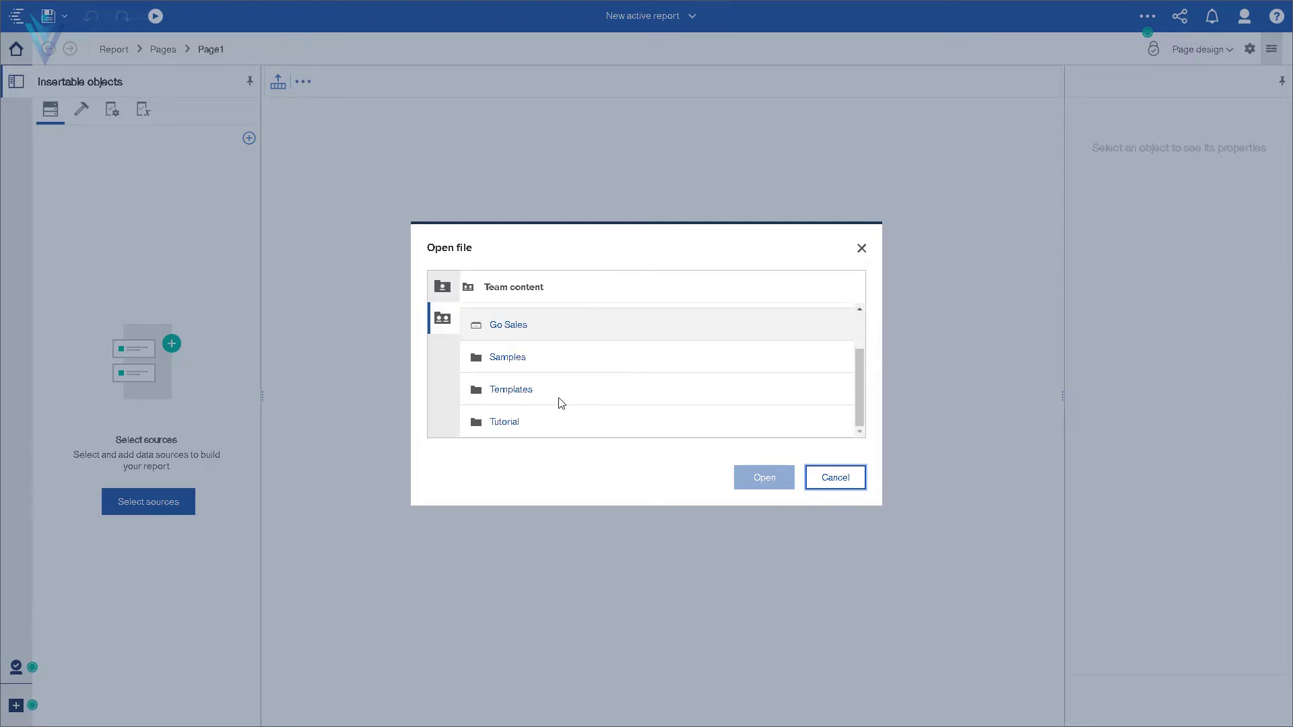
pyautogui.click(507, 421)
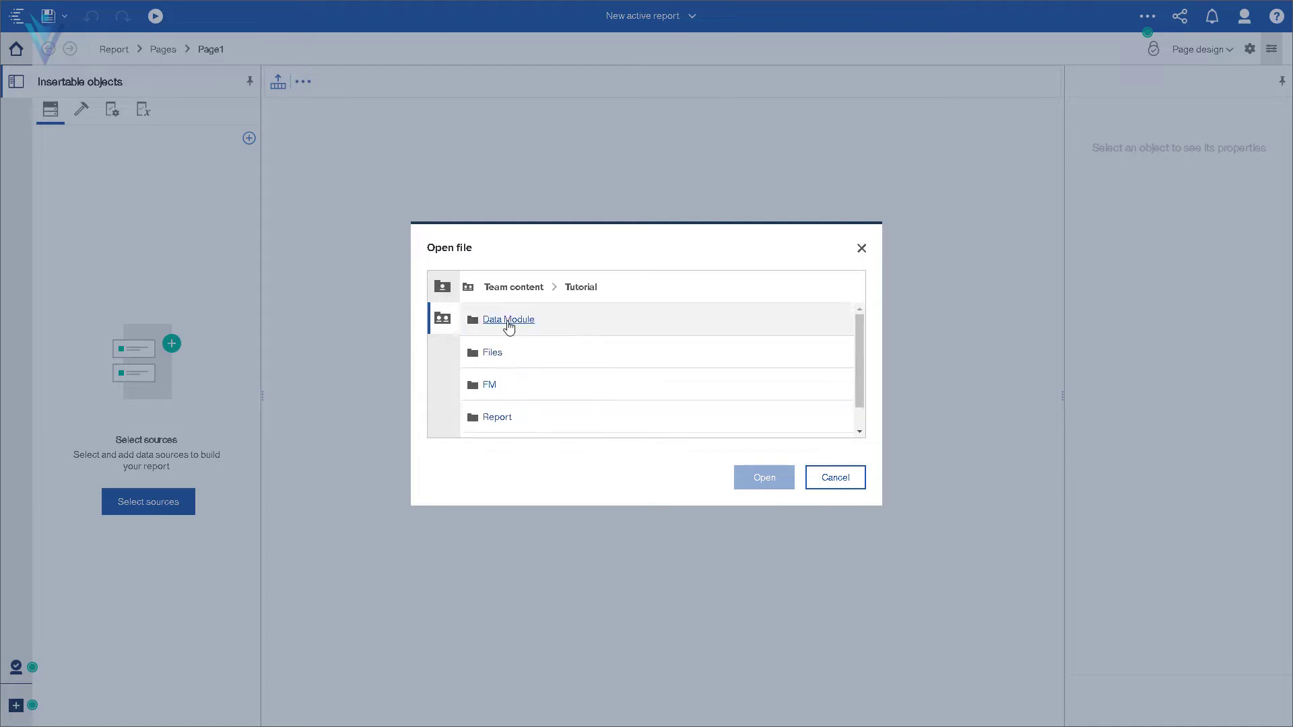
pyautogui.click(508, 326)
pyautogui.click(549, 329)
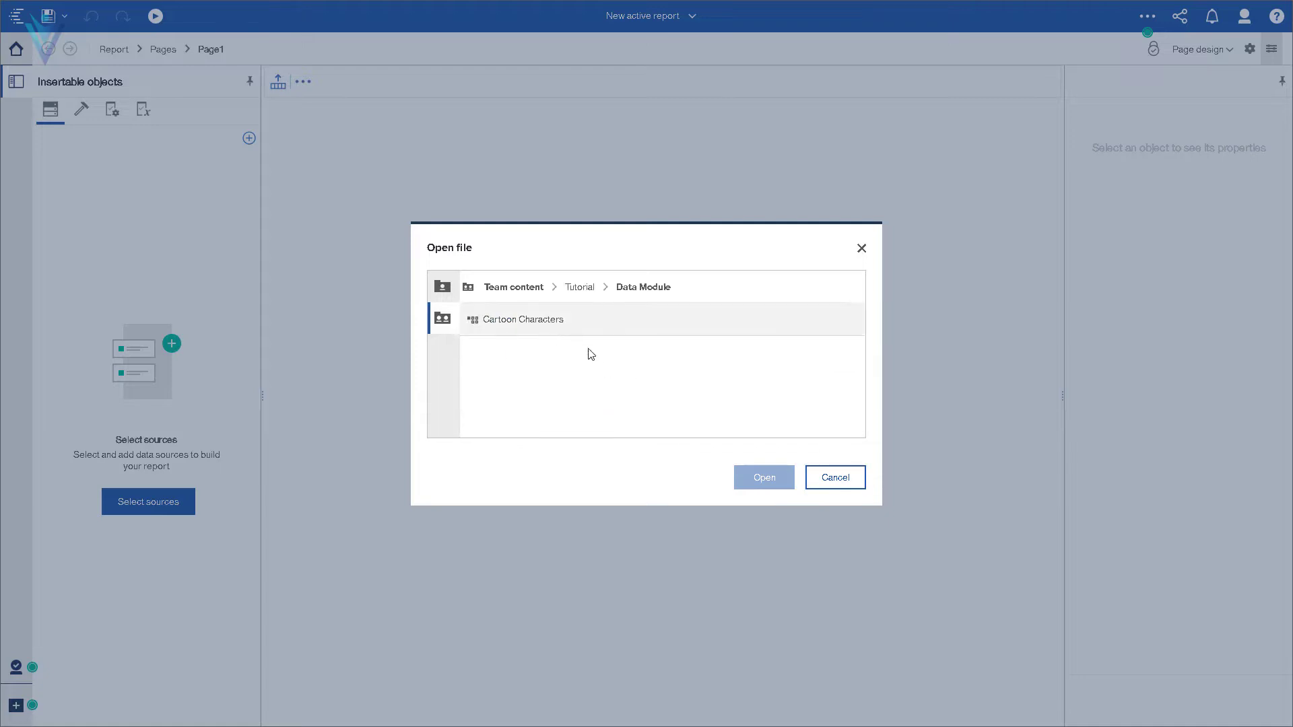
pyautogui.click(772, 484)
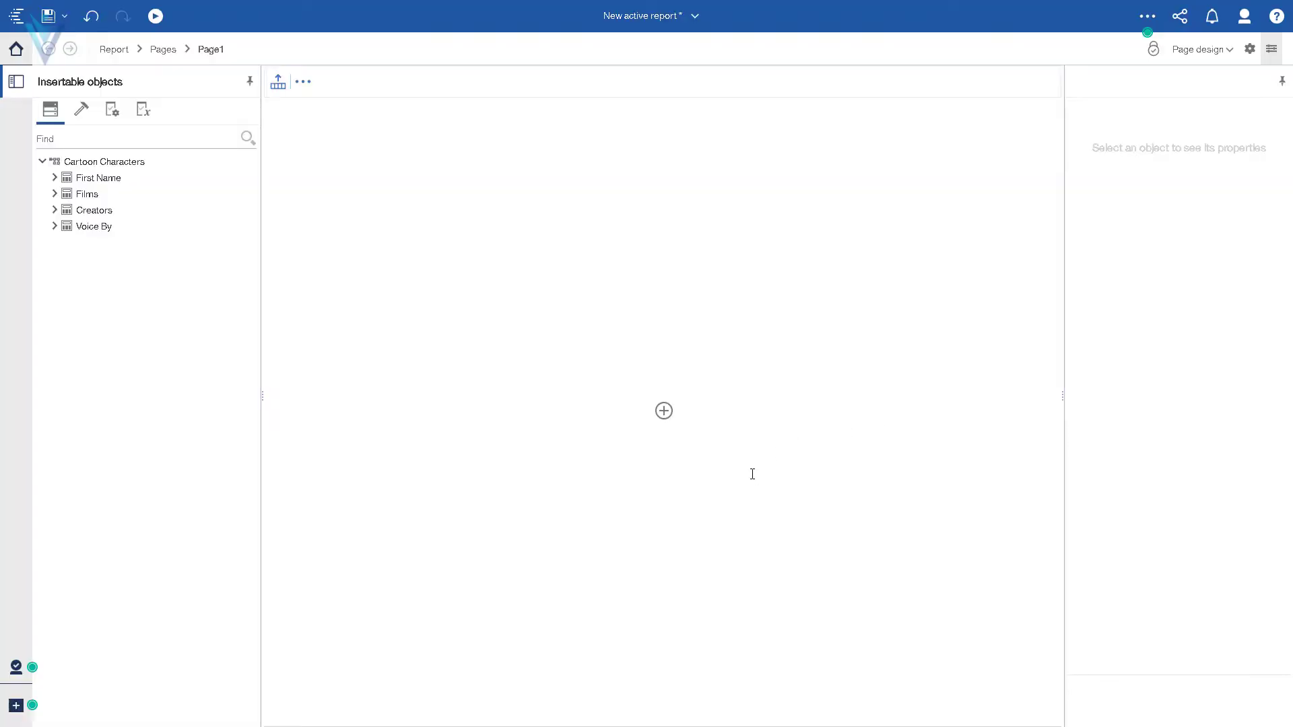
# Step: Glance at the tutorial article, return to the new report and expand the toolbox's Active Report objects
pyautogui.hotkey('alt', 'Tab')
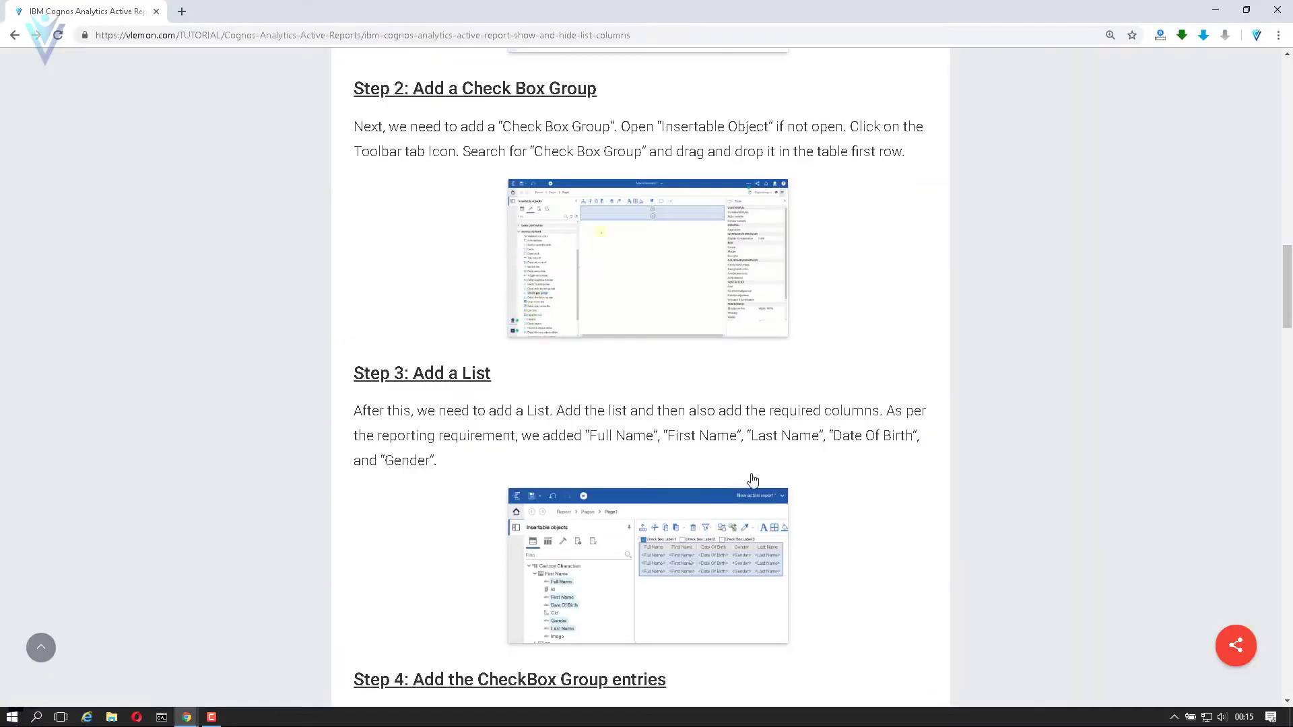
pyautogui.hotkey('alt', 'Tab')
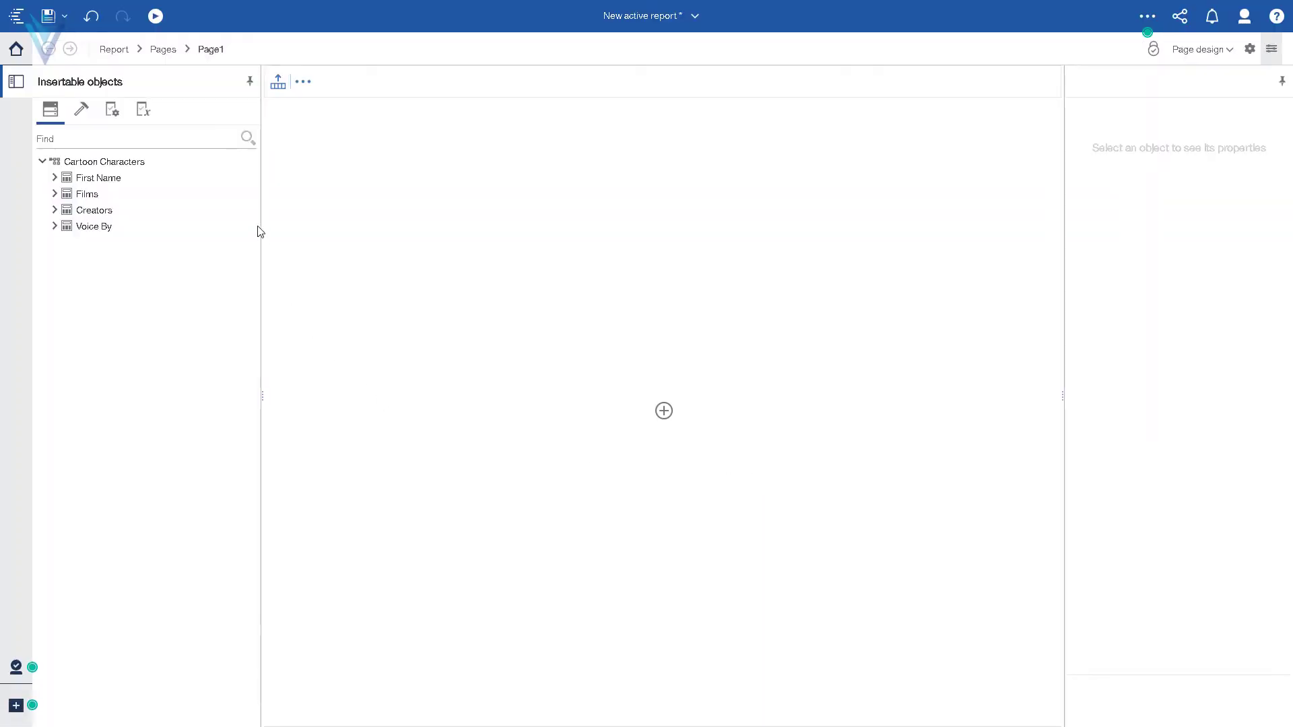
pyautogui.click(80, 119)
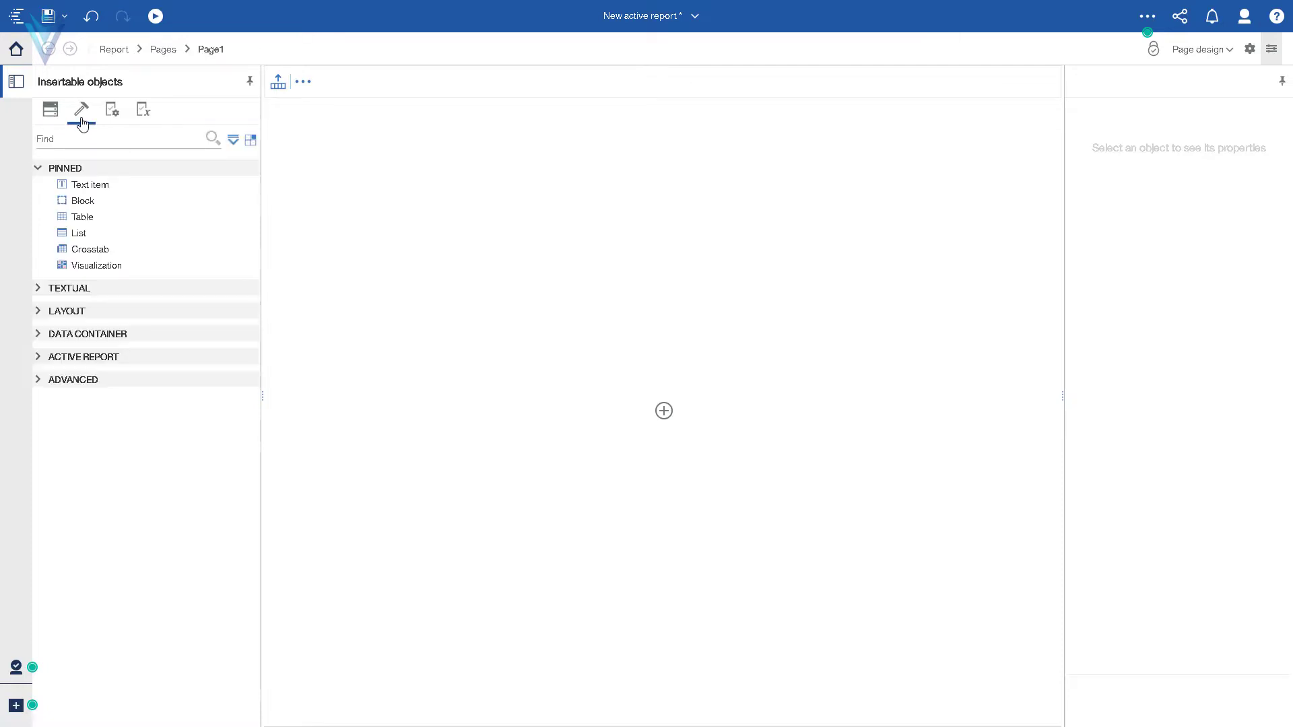
pyautogui.click(38, 357)
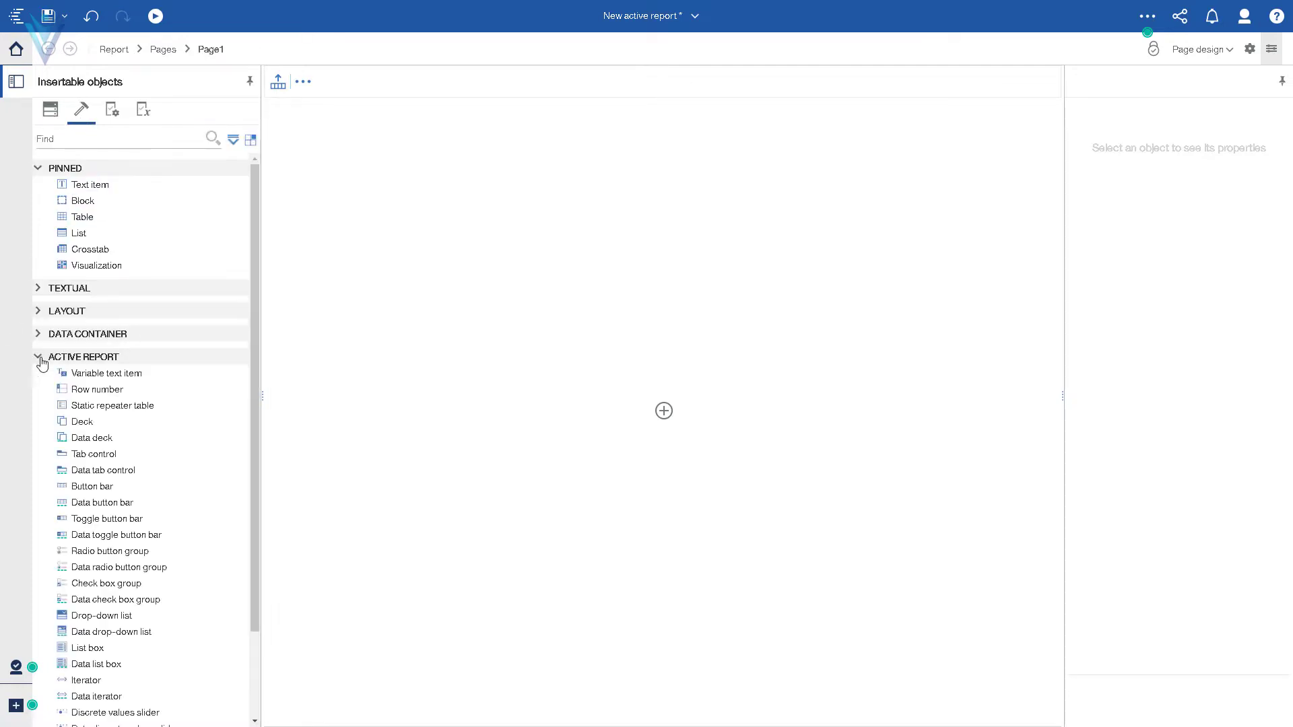
pyautogui.scroll(-3, 56, 374)
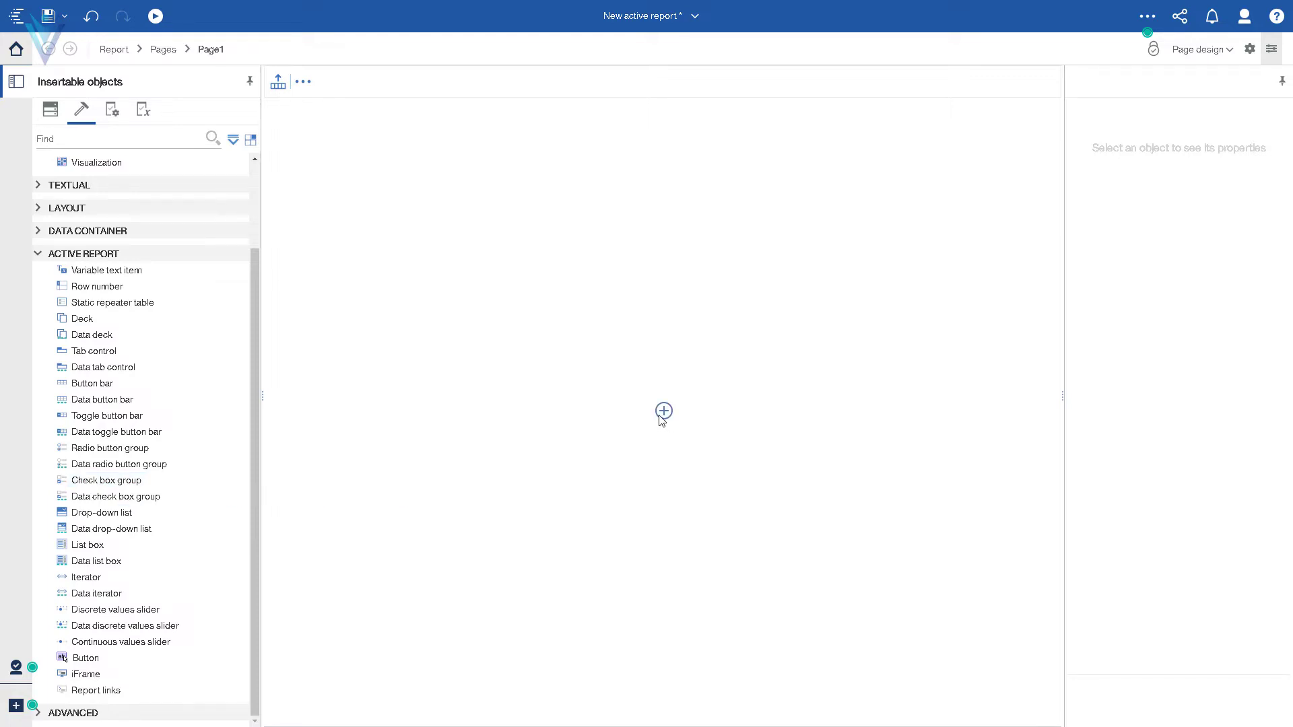
# Step: Insert a table with one column and two rows on the empty report page
pyautogui.click(664, 412)
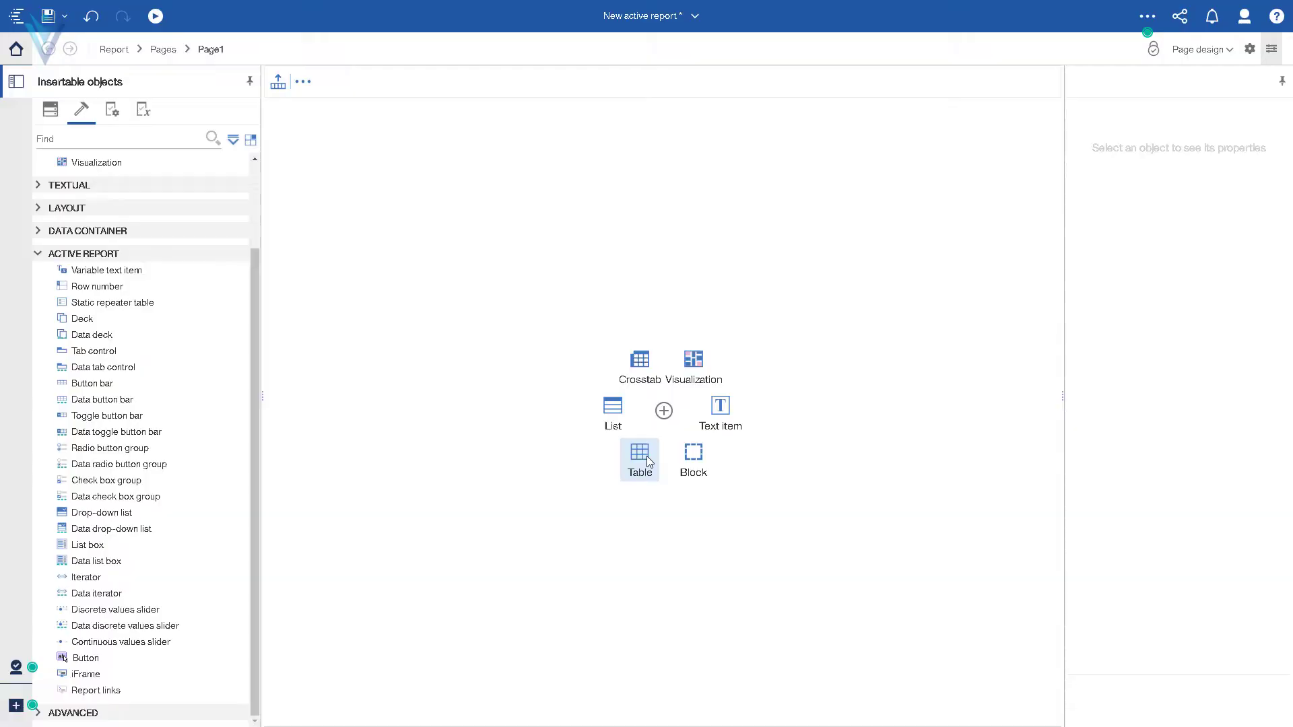
pyautogui.click(646, 456)
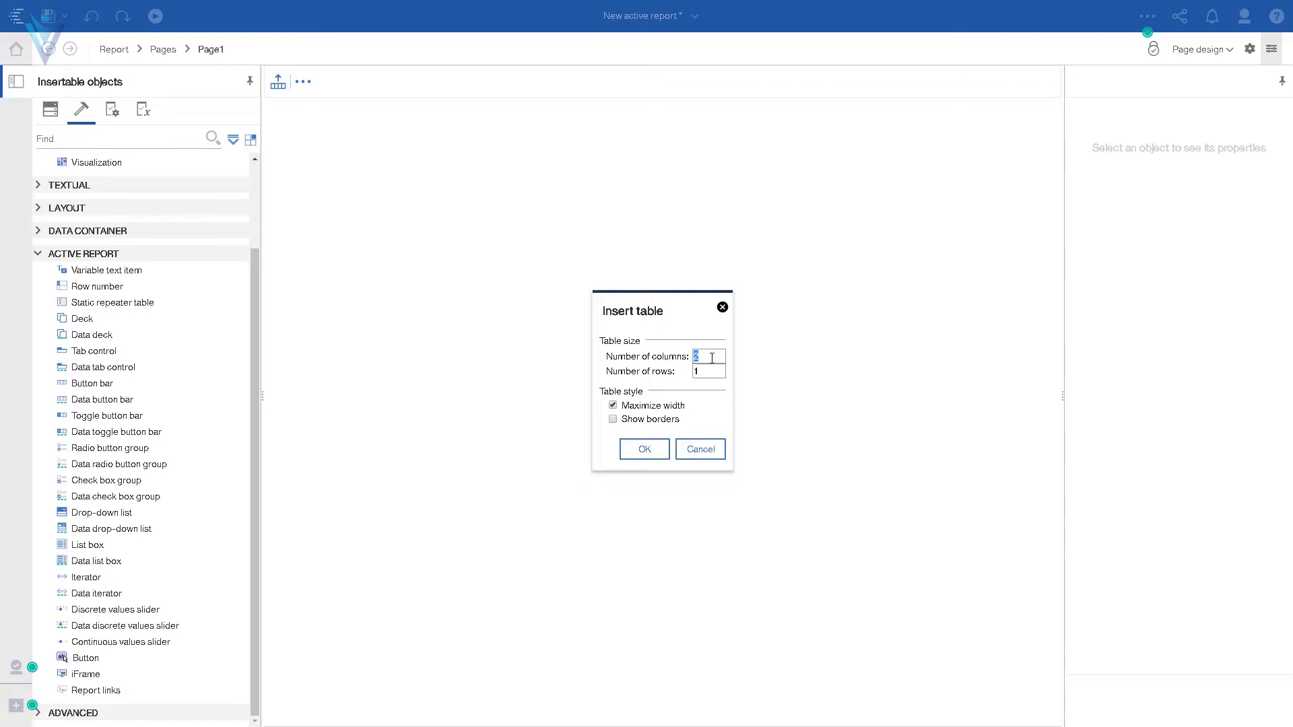
pyautogui.moveTo(720, 359); pyautogui.dragTo(675, 377)
pyautogui.write('2')
pyautogui.click(645, 449)
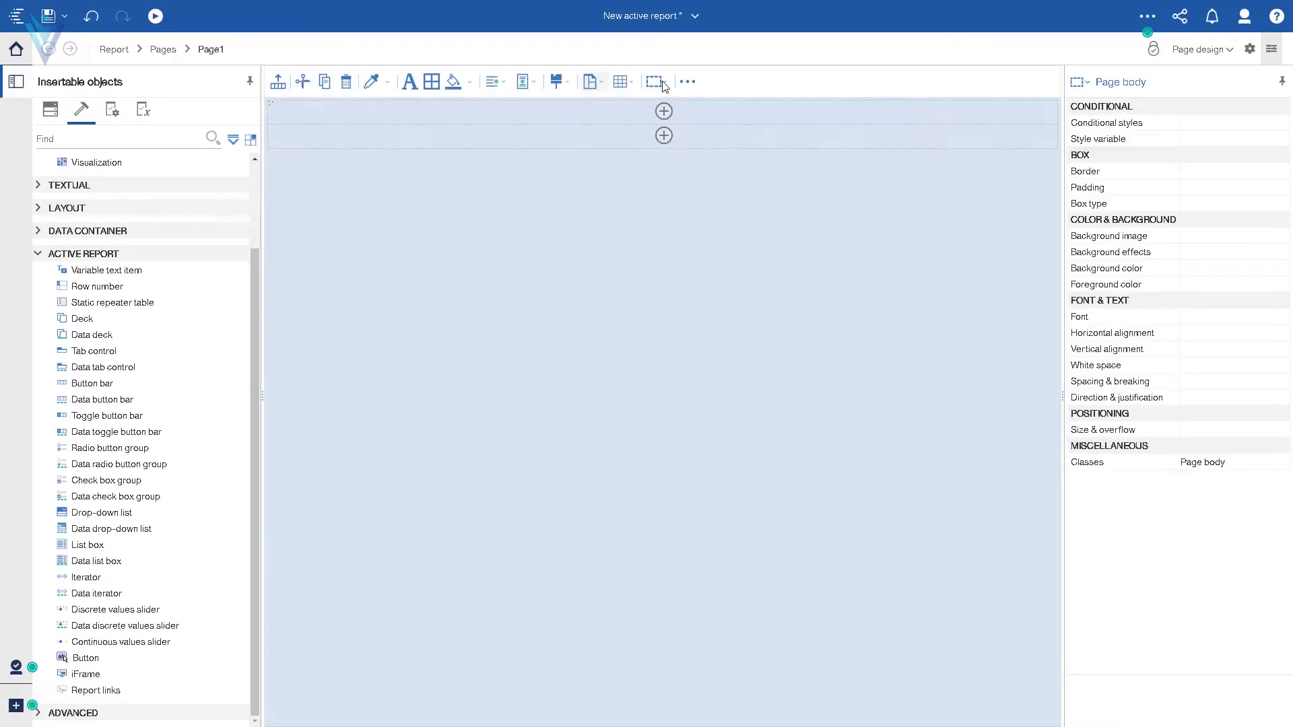
# Step: Add a page header and a page footer to Page1
pyautogui.click(687, 82)
pyautogui.moveTo(754, 108)
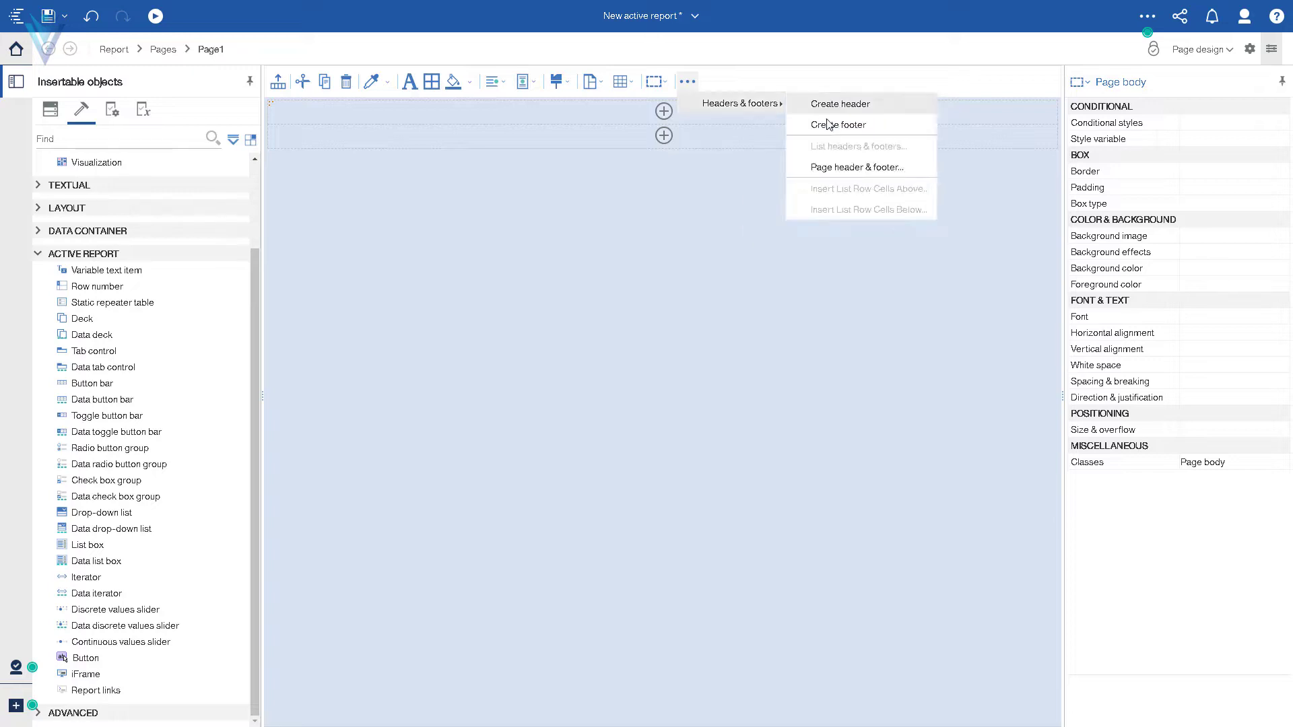
pyautogui.click(846, 164)
pyautogui.click(653, 333)
pyautogui.click(653, 424)
pyautogui.click(645, 456)
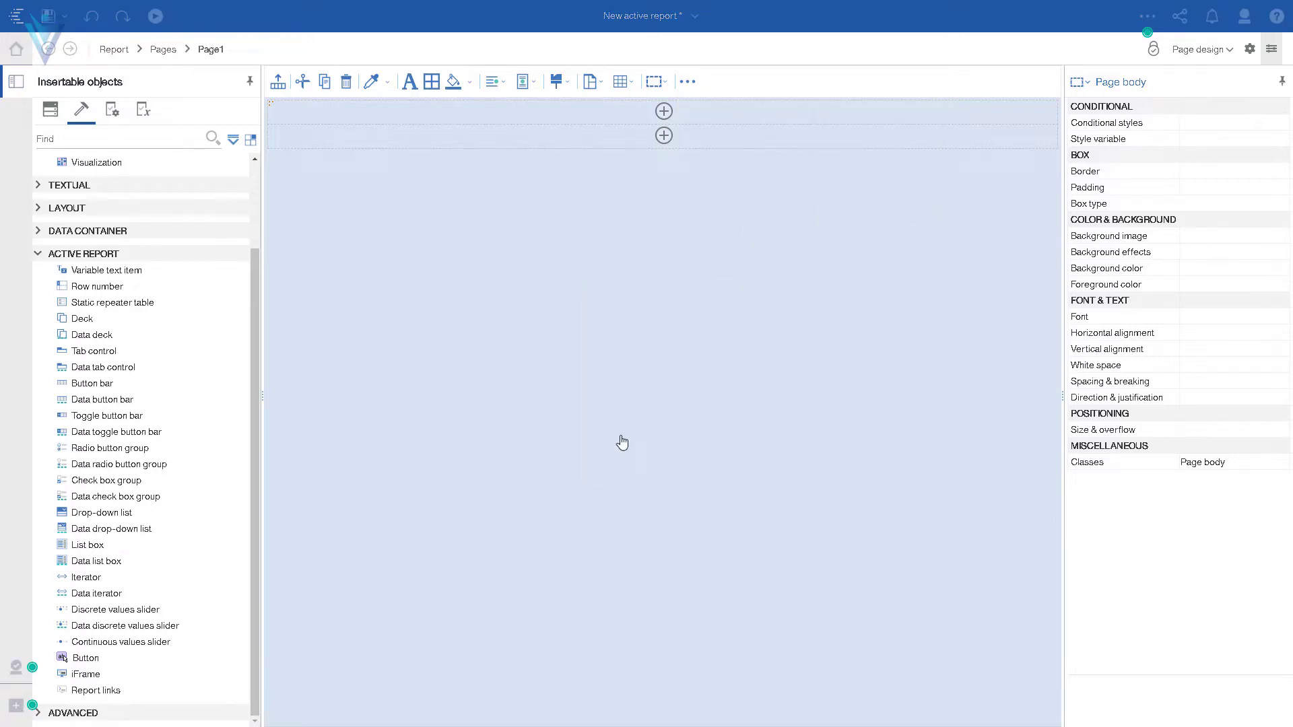
# Step: Insert a text item reading "Cartoon Characters" in the page header
pyautogui.click(664, 109)
pyautogui.click(719, 104)
pyautogui.write('Cartoon Characters')
pyautogui.hotkey('ctrl', 'a')
pyautogui.hotkey('ctrl', 'x')
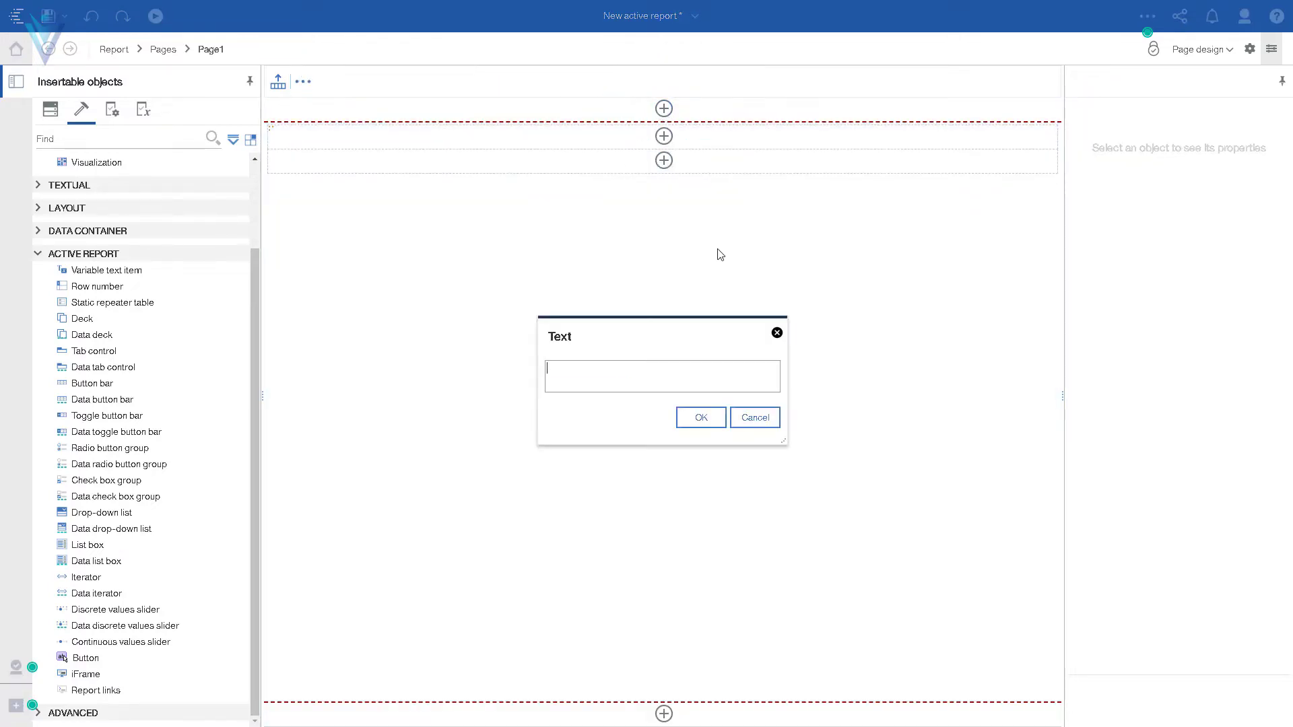
pyautogui.hotkey('ctrl', 'v')
pyautogui.click(701, 417)
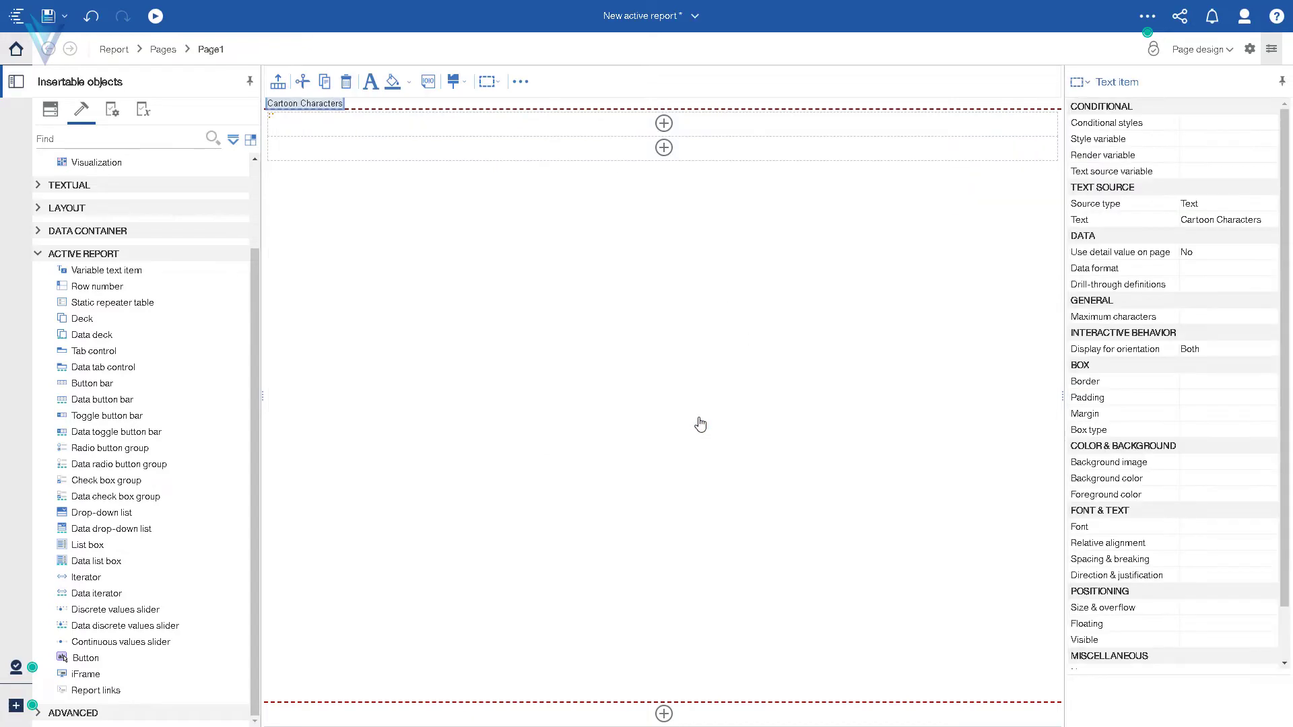
# Step: Center the page header's content horizontally and set its font size to 22 pt
pyautogui.click(623, 107)
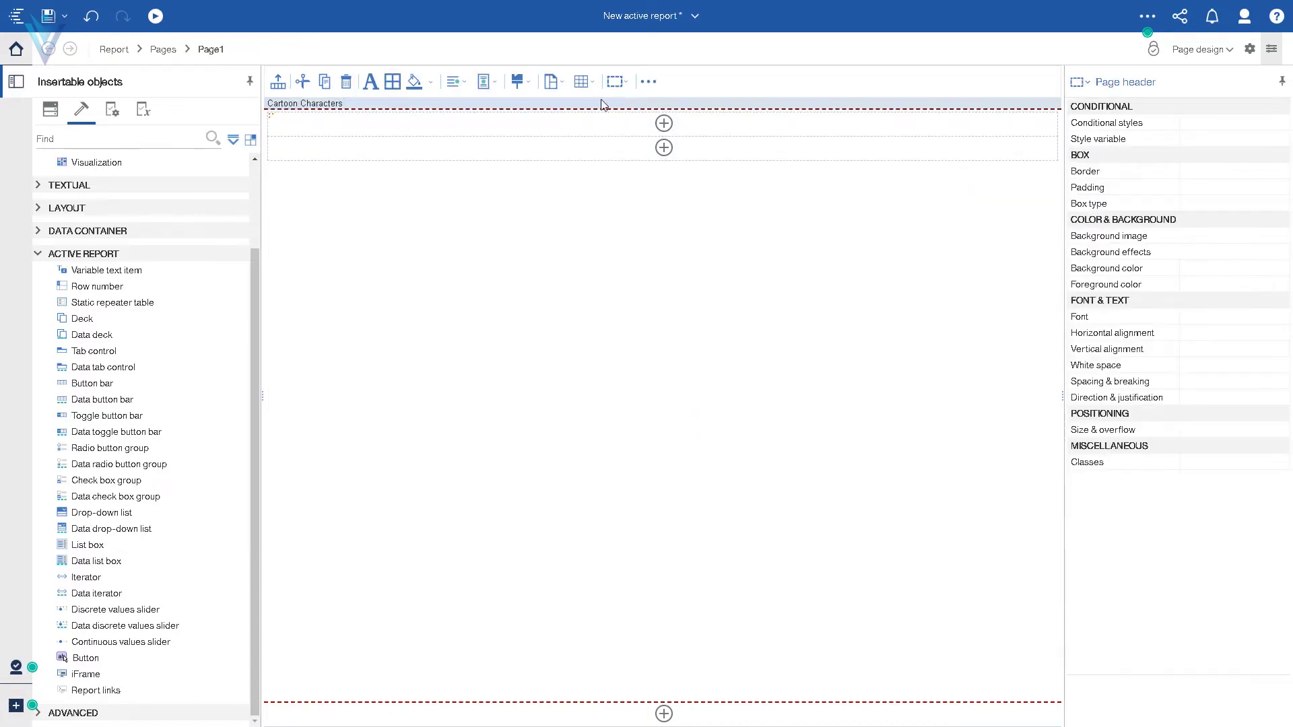
pyautogui.click(455, 81)
pyautogui.click(482, 144)
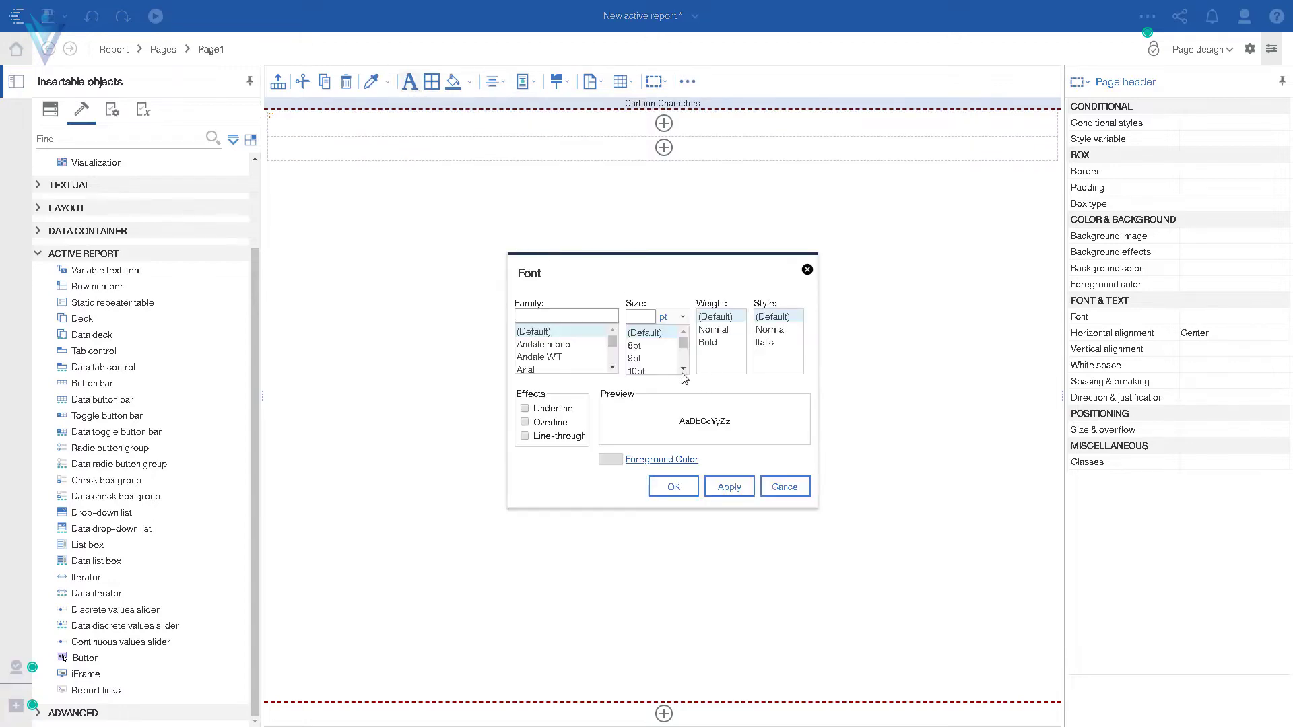
pyautogui.scroll(-3, 674, 373)
pyautogui.click(639, 353)
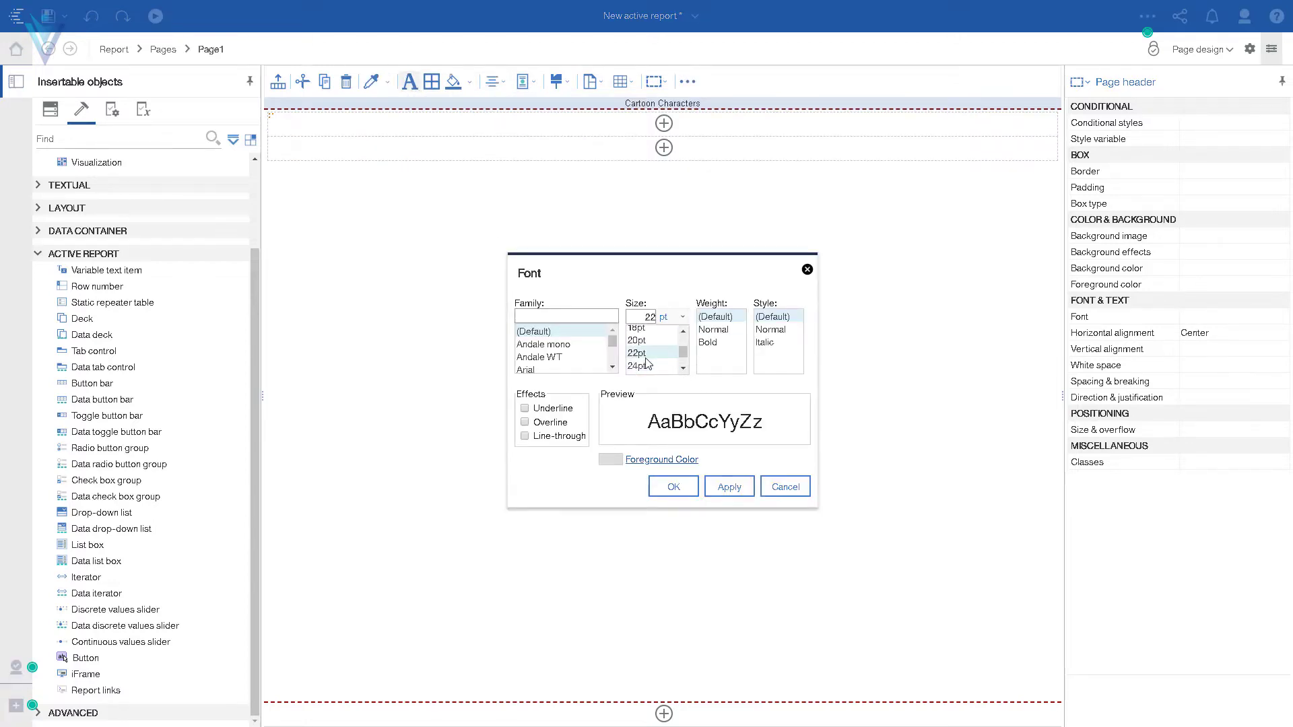
pyautogui.click(729, 486)
pyautogui.click(677, 486)
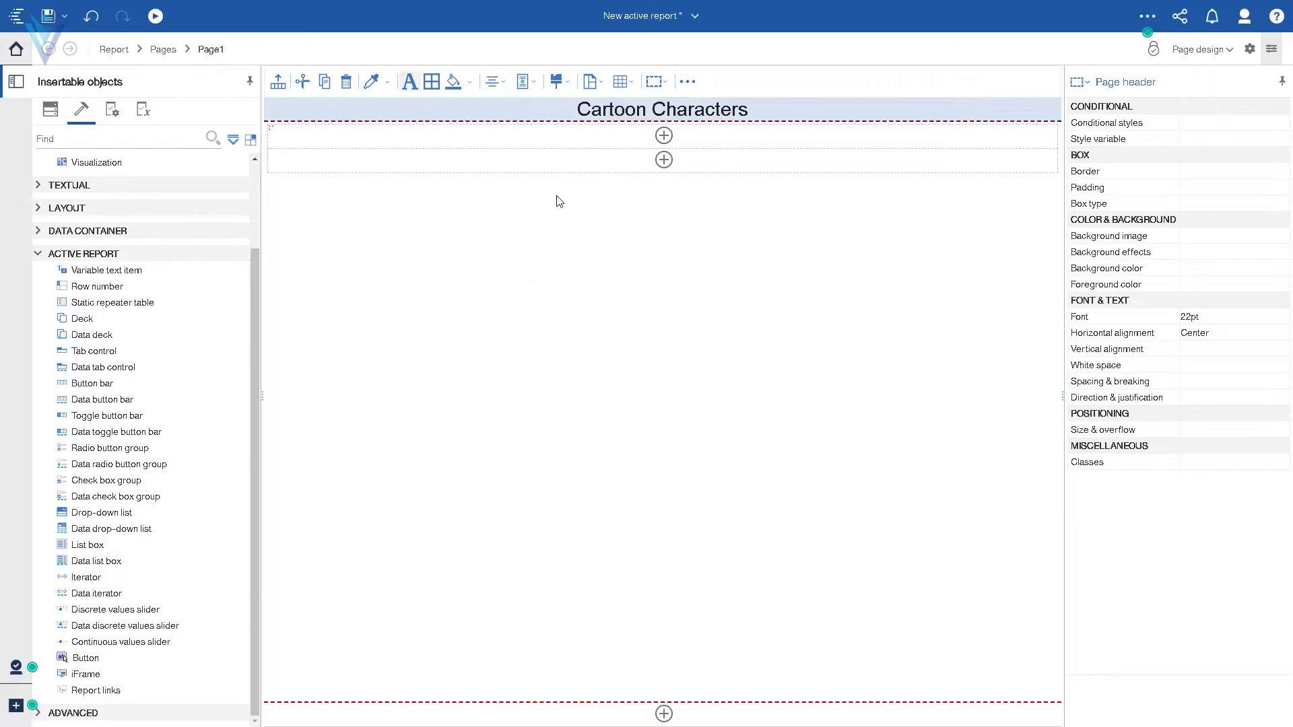
# Step: Add a check box group to the table's first row and switch to the tutorial article's "Step 3: Add a List" section in Chrome
pyautogui.click(482, 137)
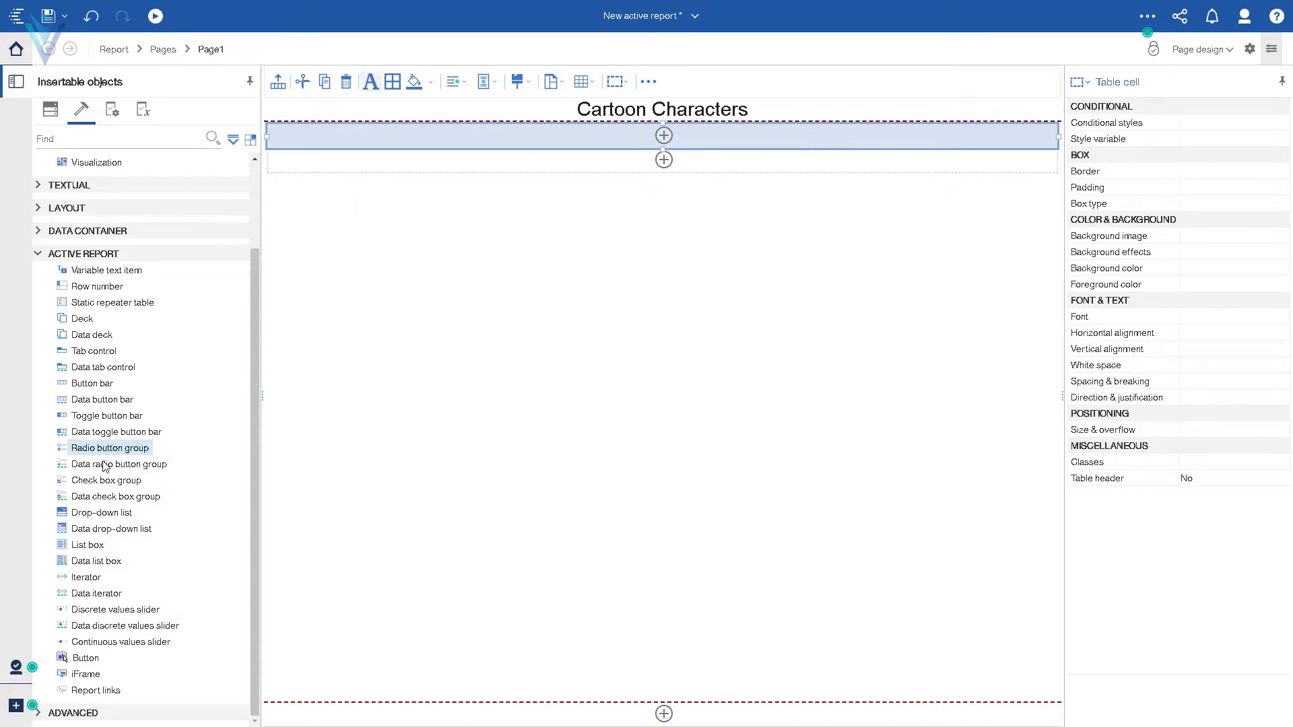
pyautogui.moveTo(105, 486); pyautogui.dragTo(590, 137)
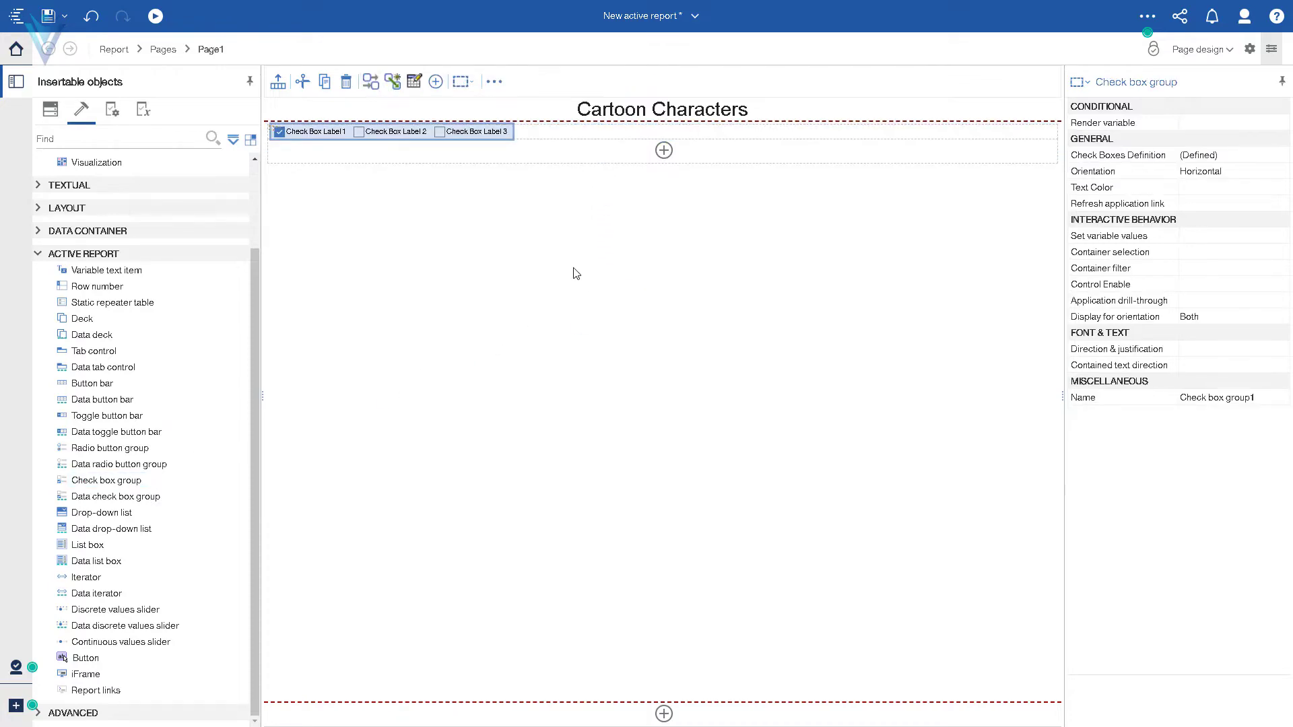
pyautogui.hotkey('alt', 'Tab')
pyautogui.scroll(-3, 572, 270)
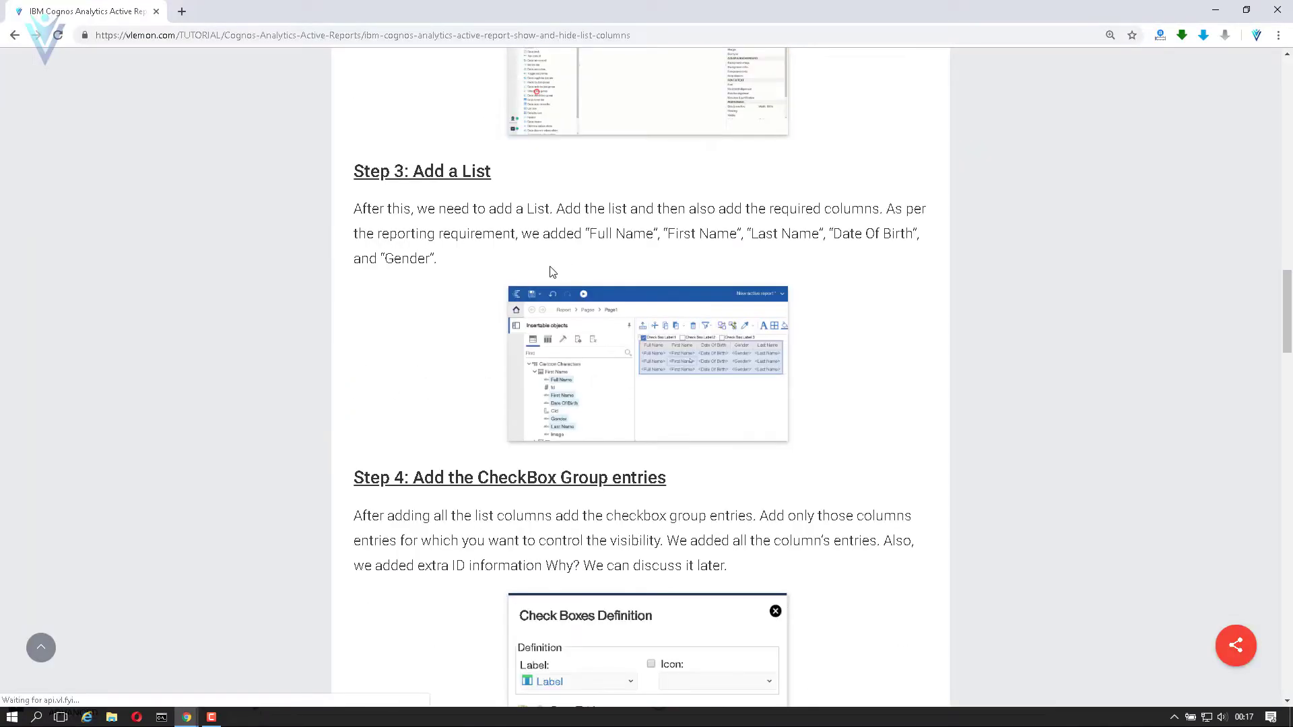
# Step: Switch back to the Cognos report and insert a list with Full Name, First Name, Last Name, Date Of Birth and Gender below the check boxes
pyautogui.hotkey('alt', 'Tab')
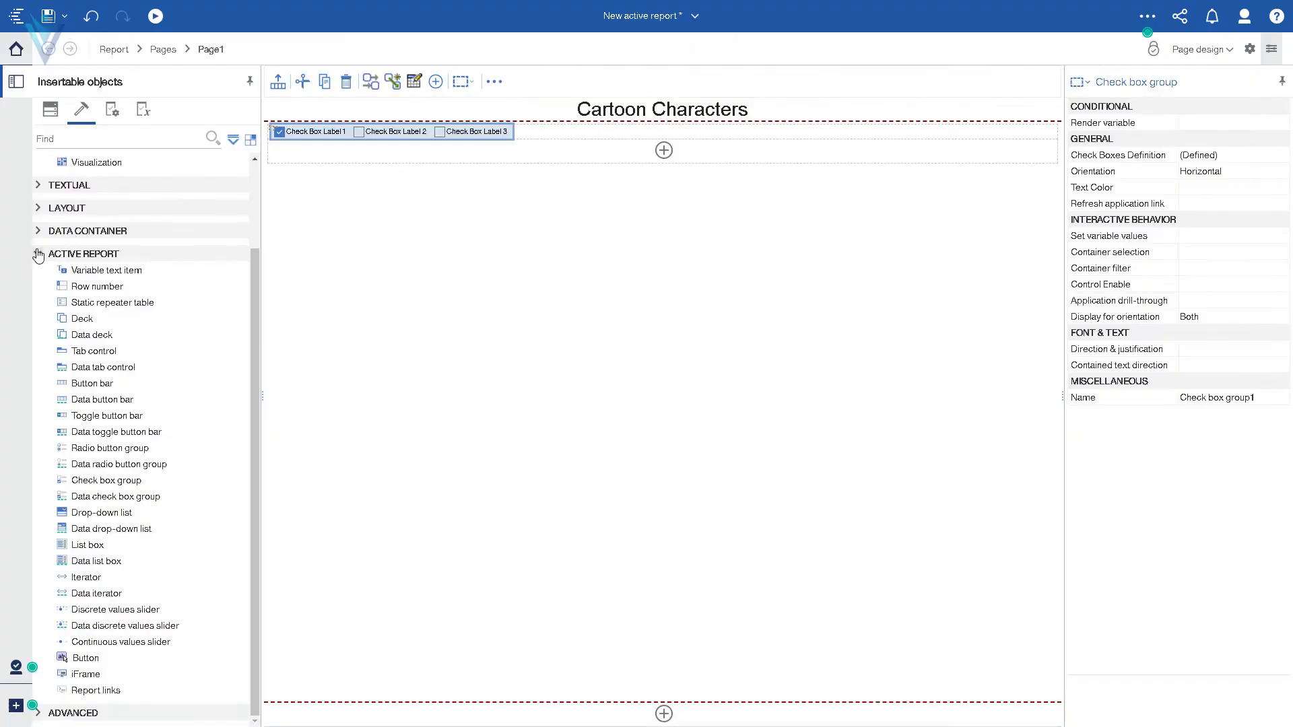
pyautogui.click(38, 254)
pyautogui.click(49, 110)
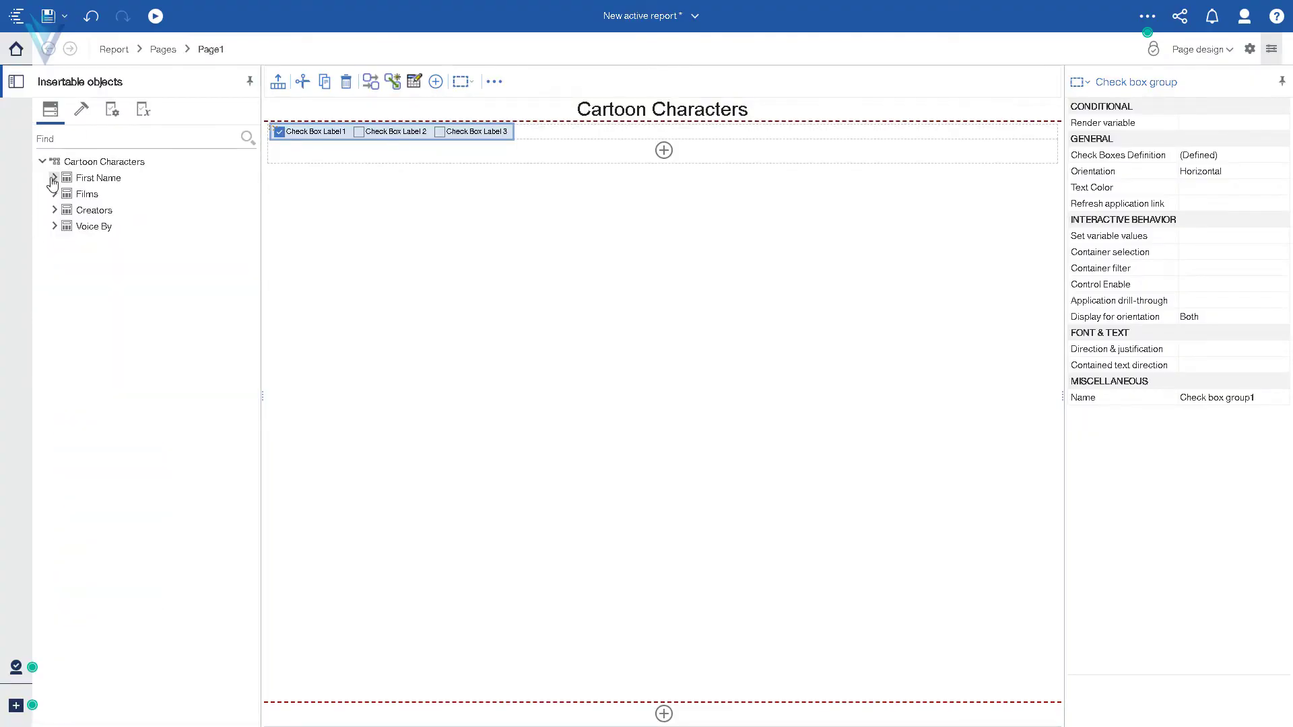
pyautogui.click(54, 177)
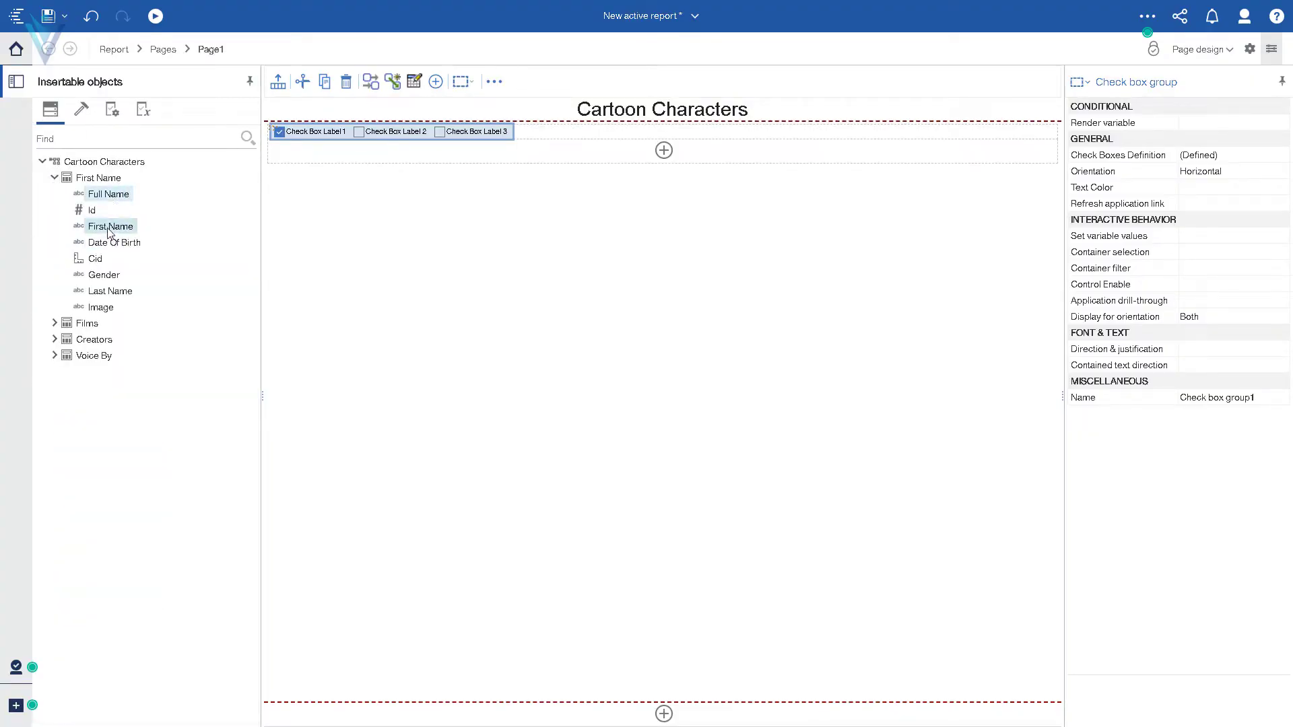
pyautogui.keyDown('ctrl'); pyautogui.click(111, 292); pyautogui.keyUp('ctrl')
pyautogui.keyDown('ctrl'); pyautogui.click(117, 244); pyautogui.keyUp('ctrl')
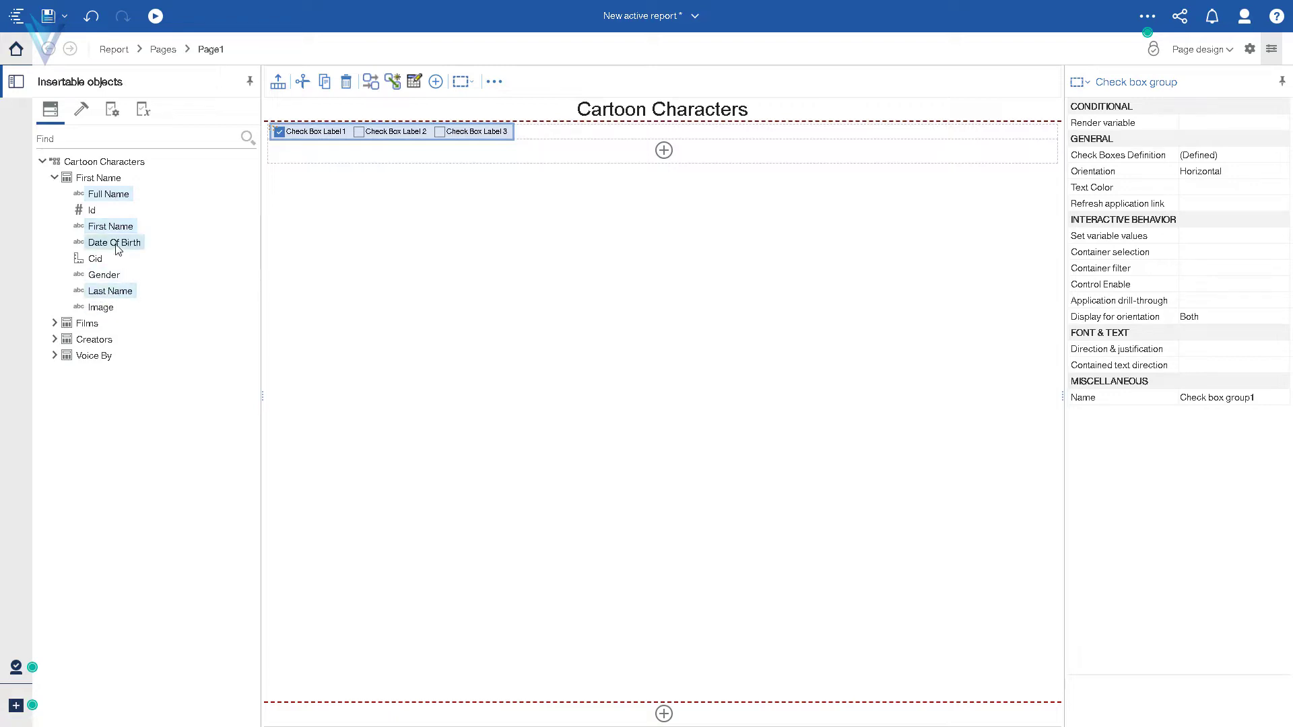
pyautogui.keyDown('ctrl'); pyautogui.click(119, 274); pyautogui.keyUp('ctrl')
pyautogui.moveTo(122, 231); pyautogui.dragTo(554, 157)
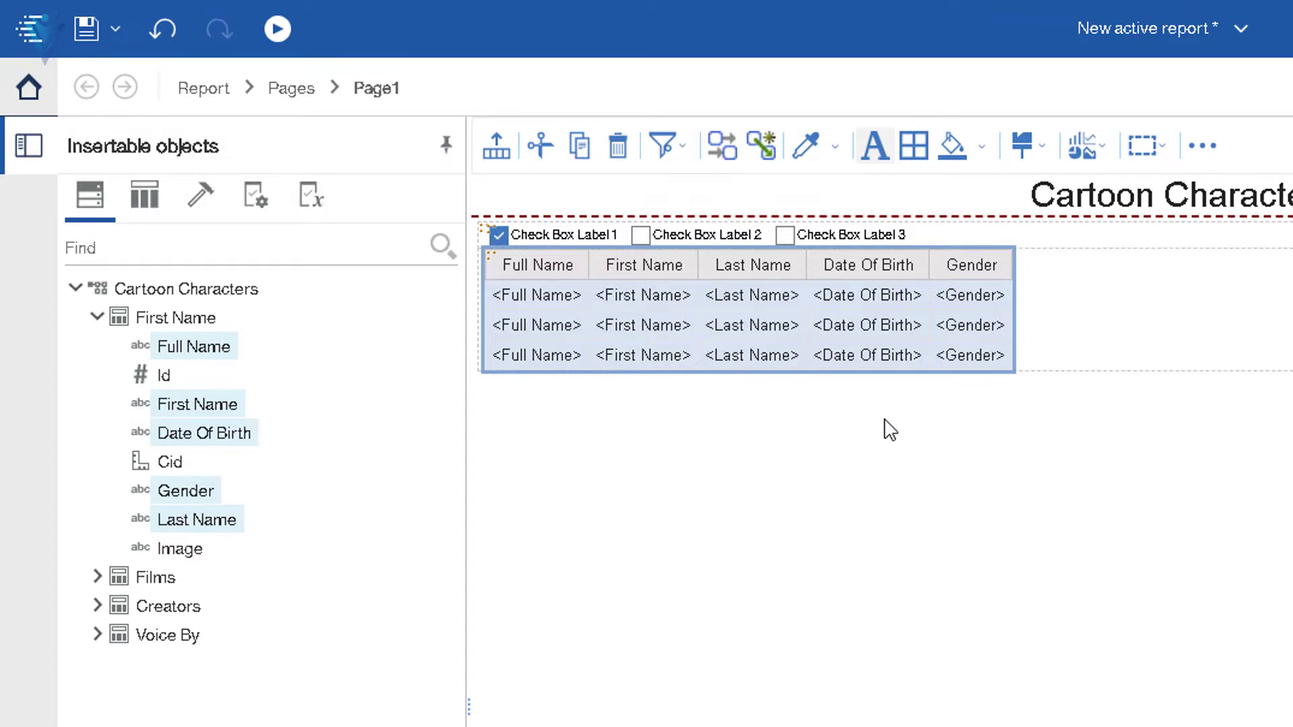
# Step: Label the check box group's entries Full Name, First Name and Last Name, and add a fourth entry labelled Date of Birth
pyautogui.click(492, 230)
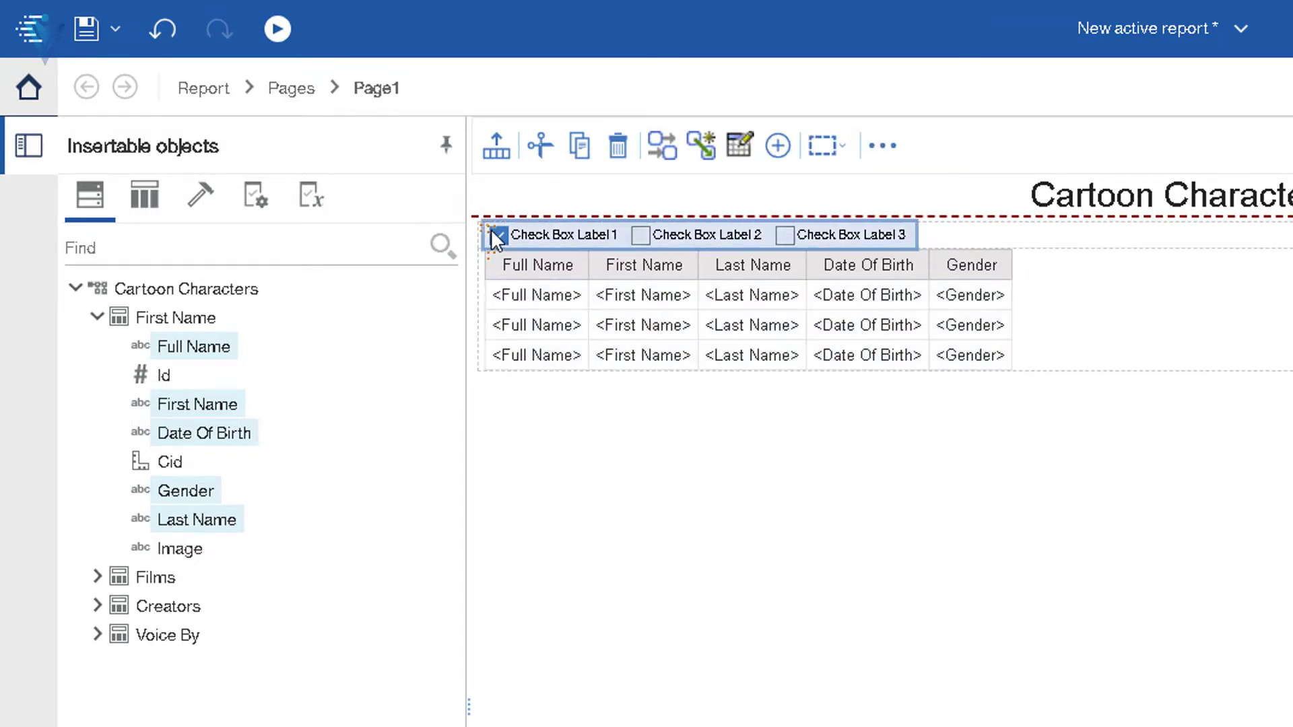
pyautogui.click(751, 147)
pyautogui.moveTo(823, 333); pyautogui.dragTo(571, 407)
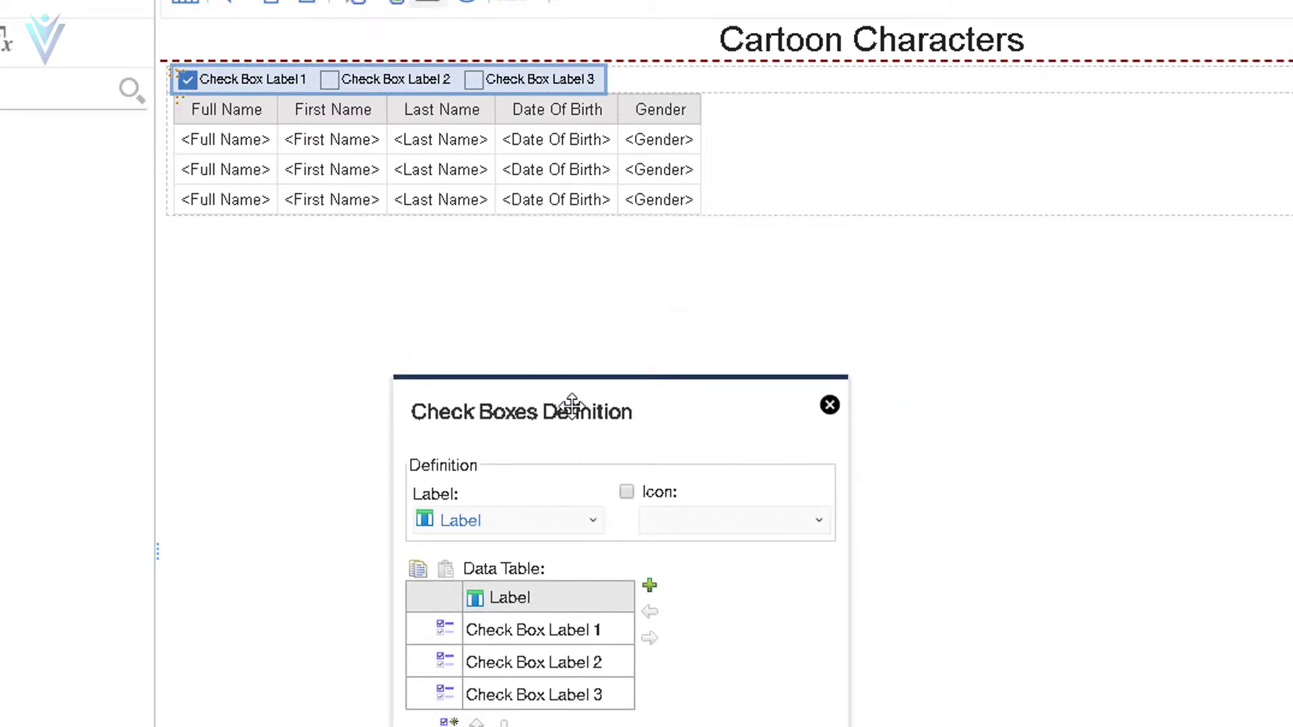
pyautogui.click(595, 631)
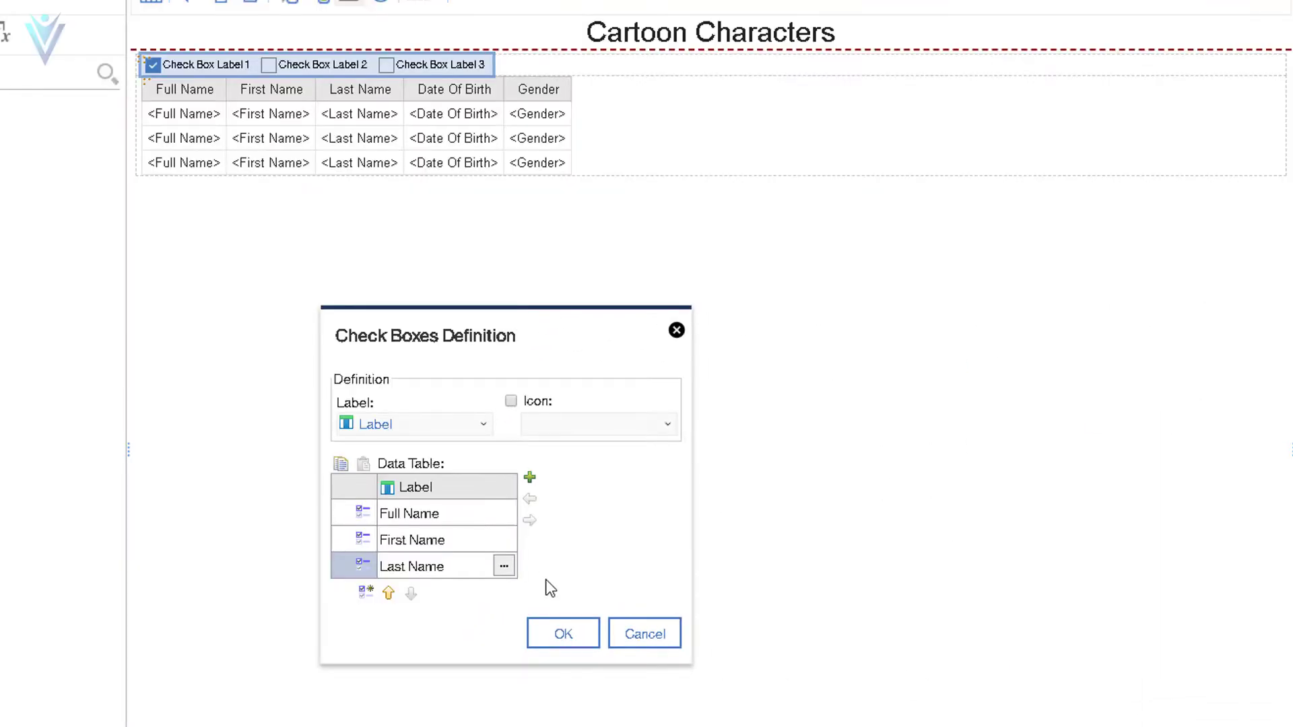
pyautogui.click(490, 593)
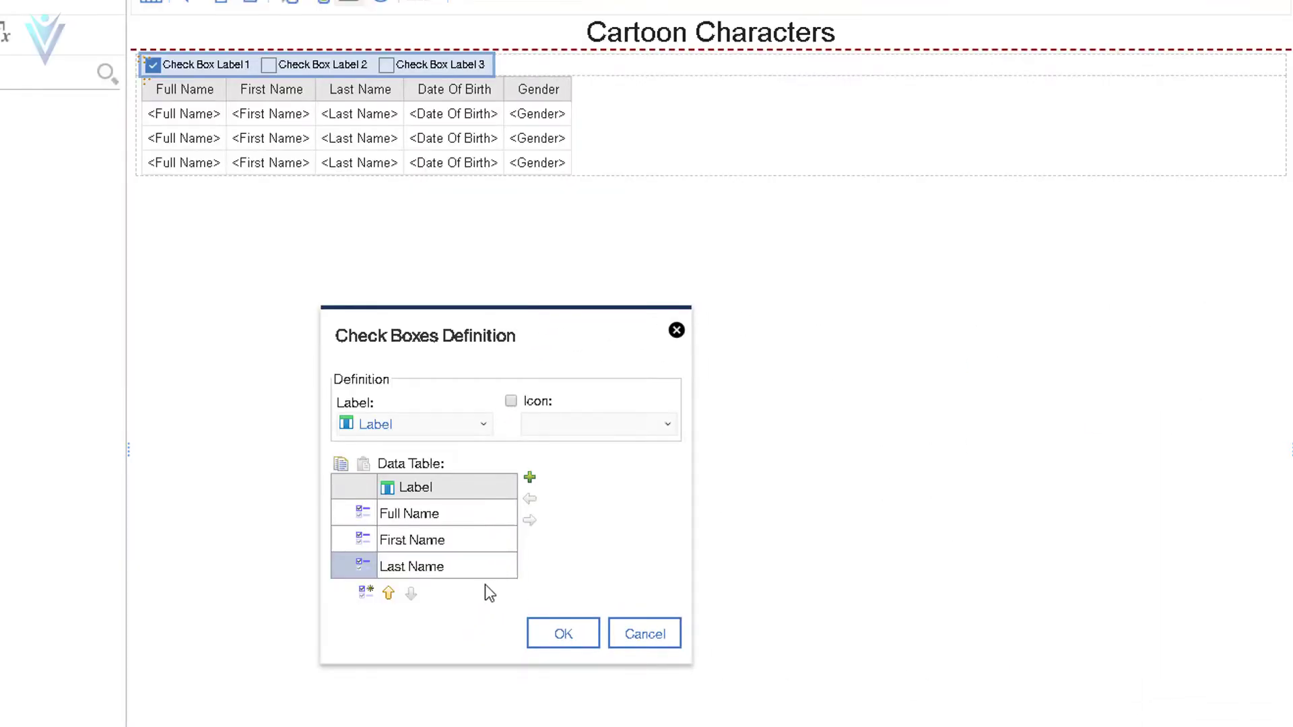
pyautogui.click(375, 596)
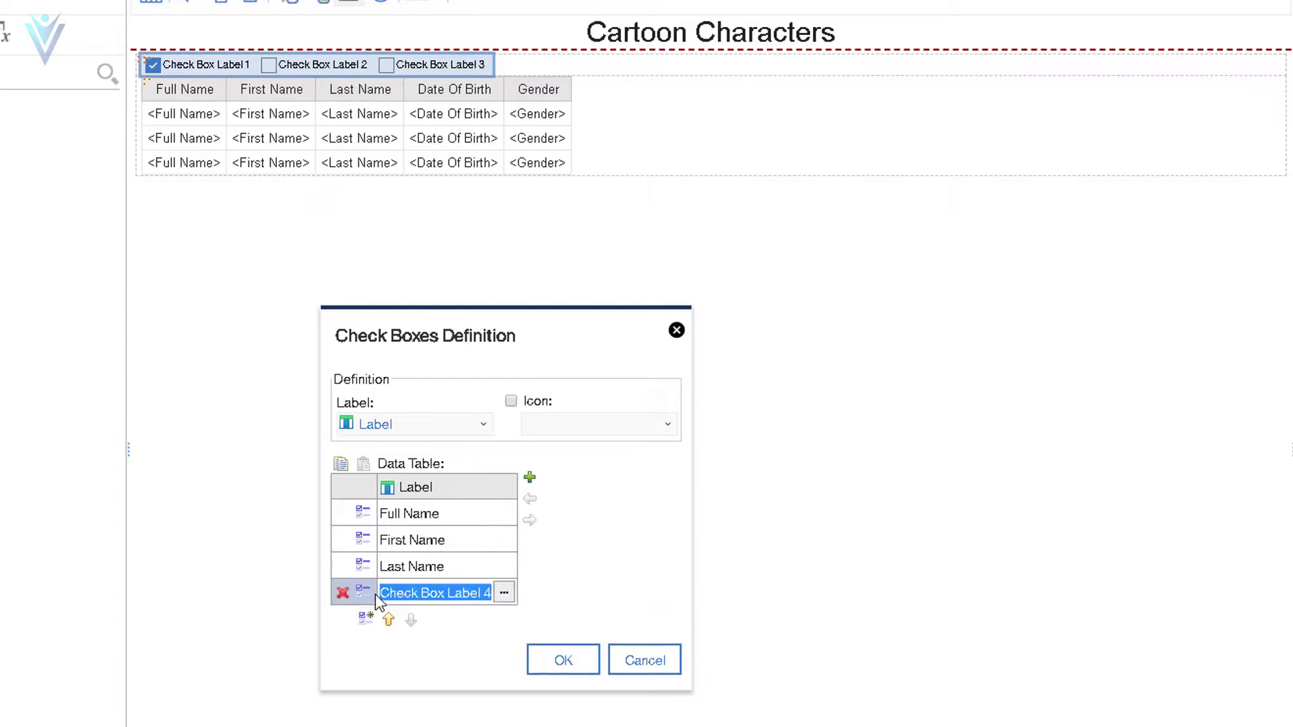
pyautogui.write('Date Of Birth')
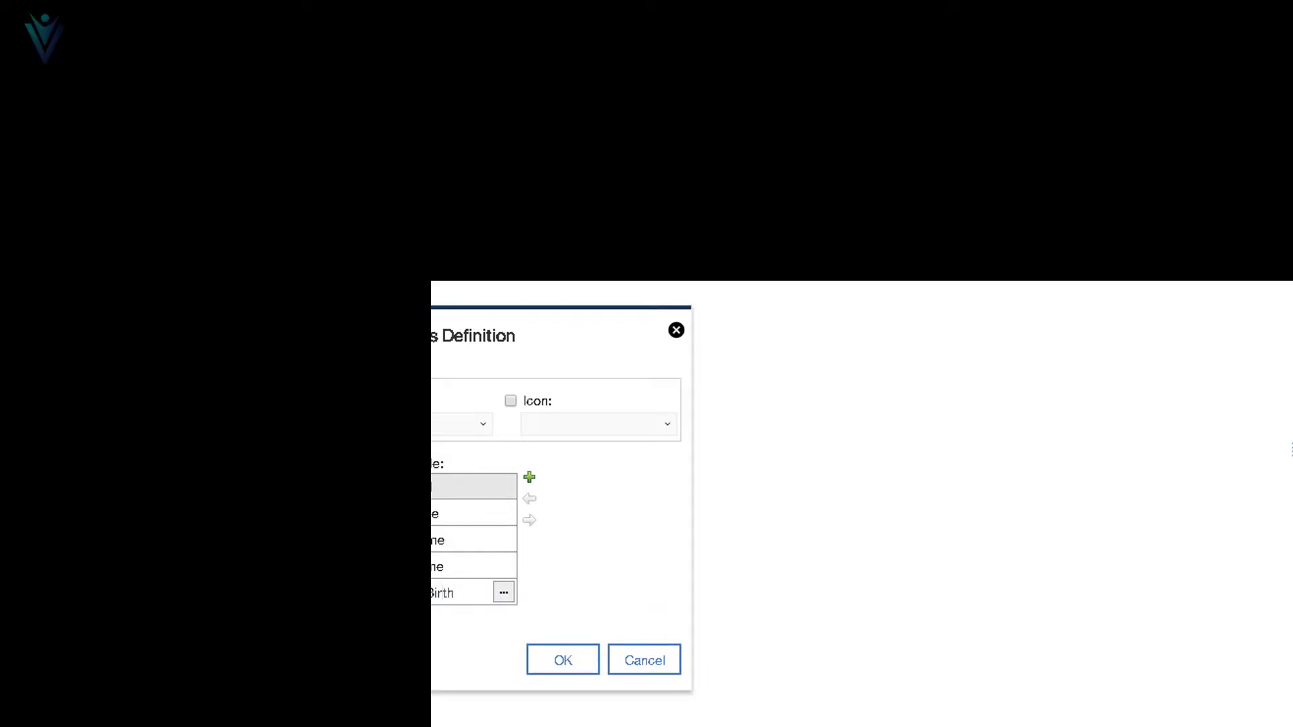
pyautogui.click(364, 620)
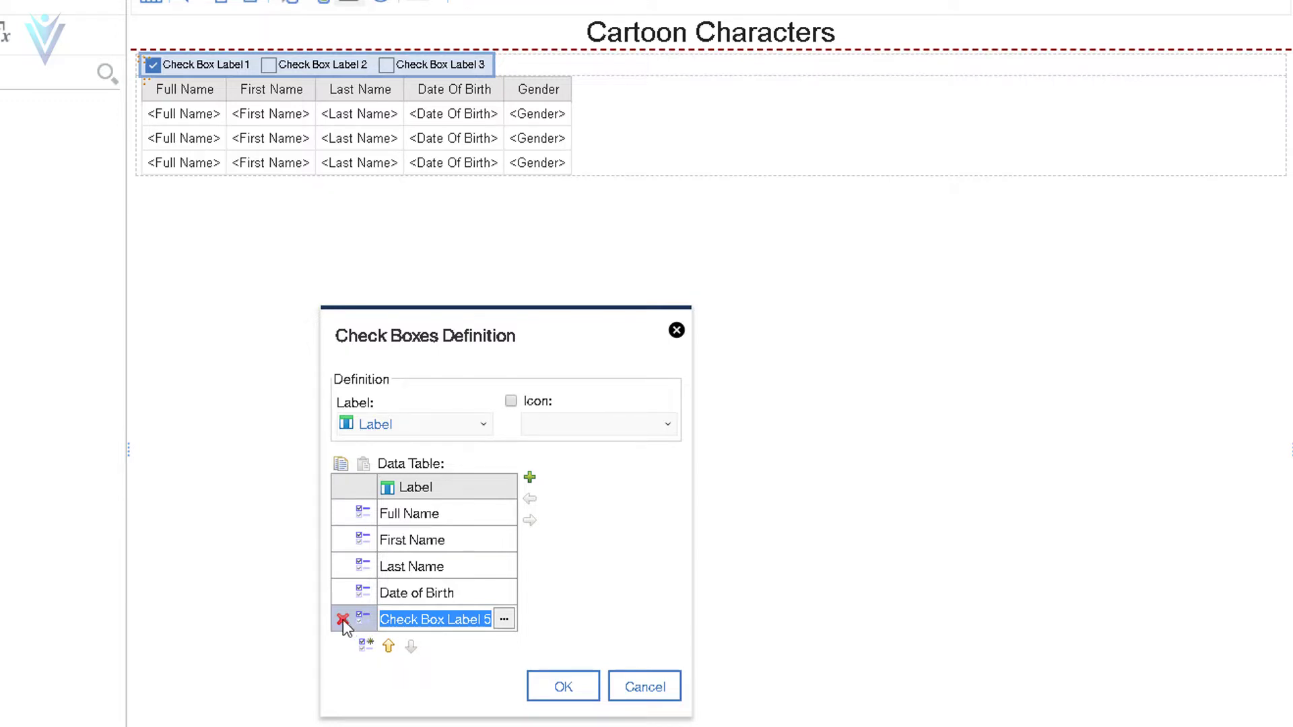
pyautogui.click(343, 619)
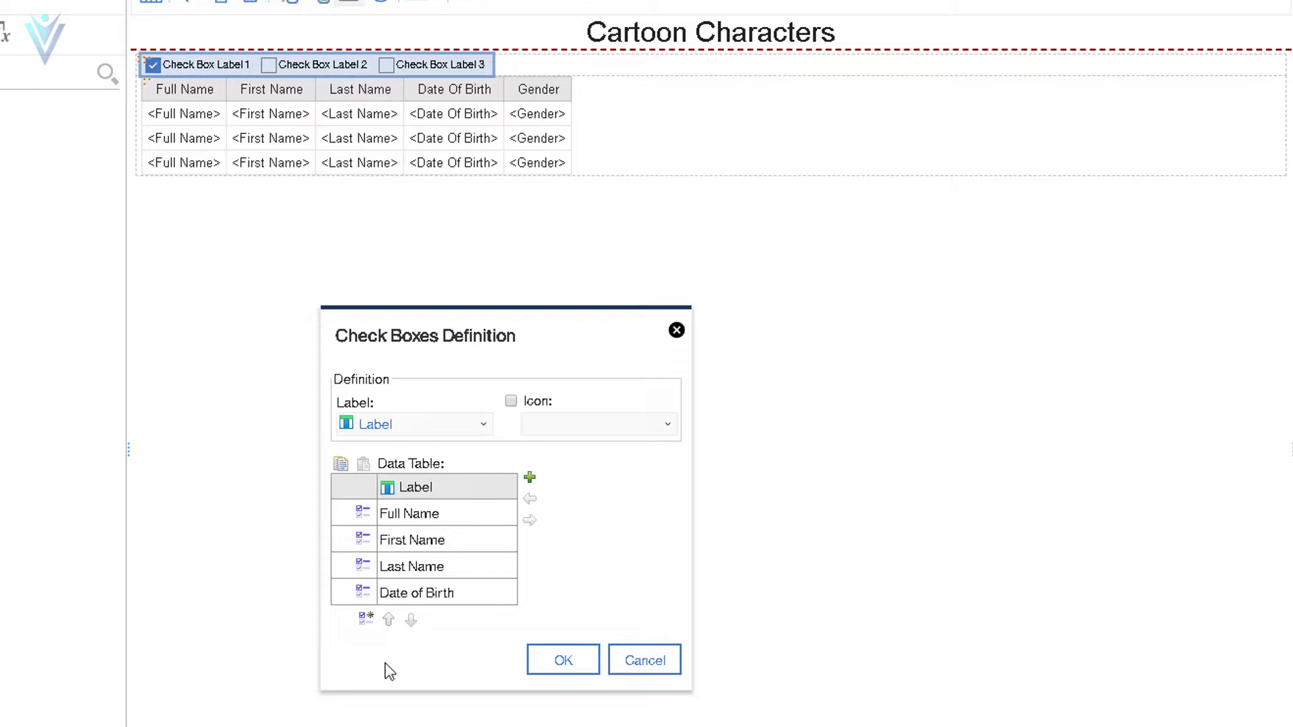
# Step: Add a data item named Id to the check boxes' data table and number the four entries 1 to 4
pyautogui.click(530, 480)
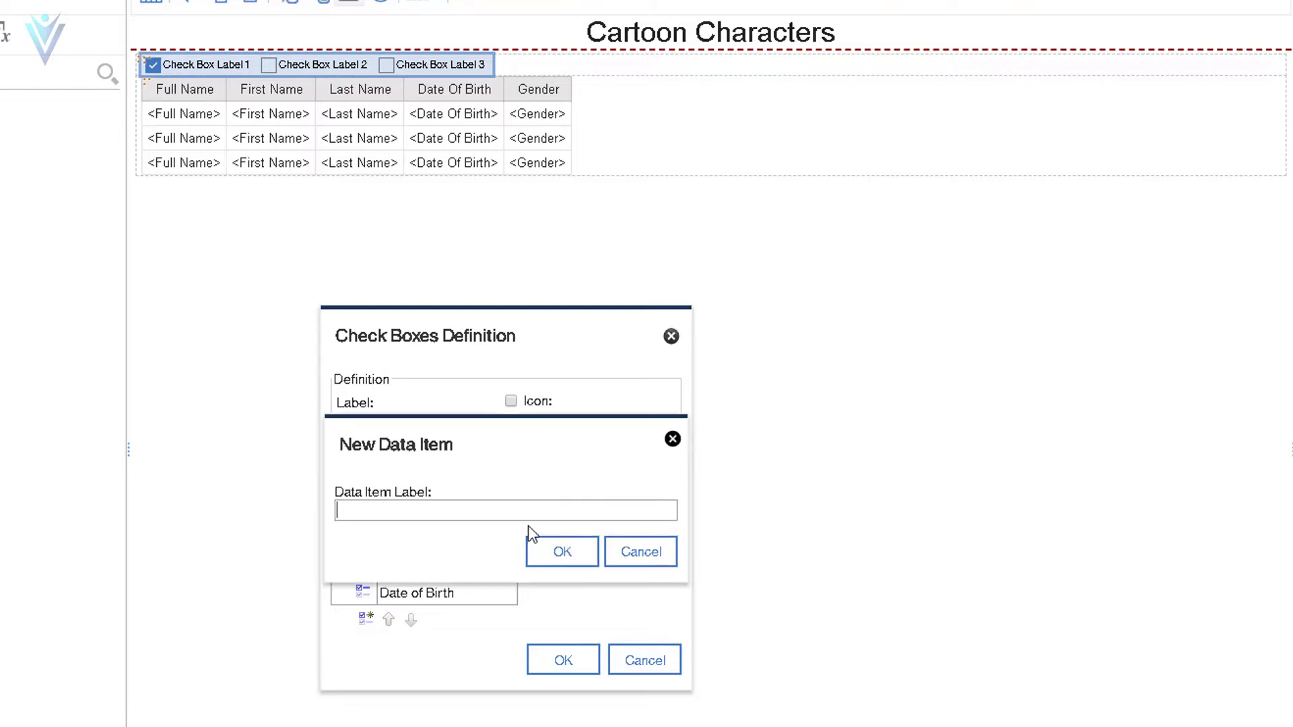
pyautogui.write('Id')
pyautogui.click(549, 547)
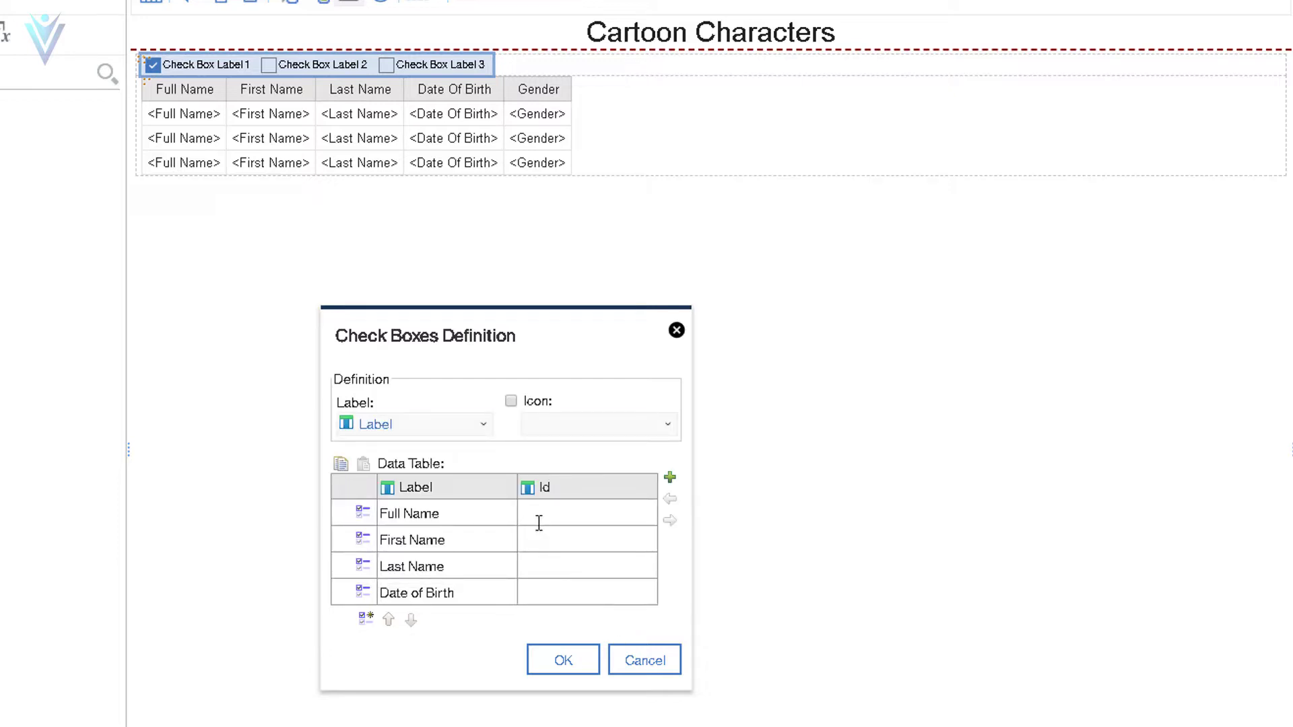
pyautogui.click(539, 524)
pyautogui.write('1')
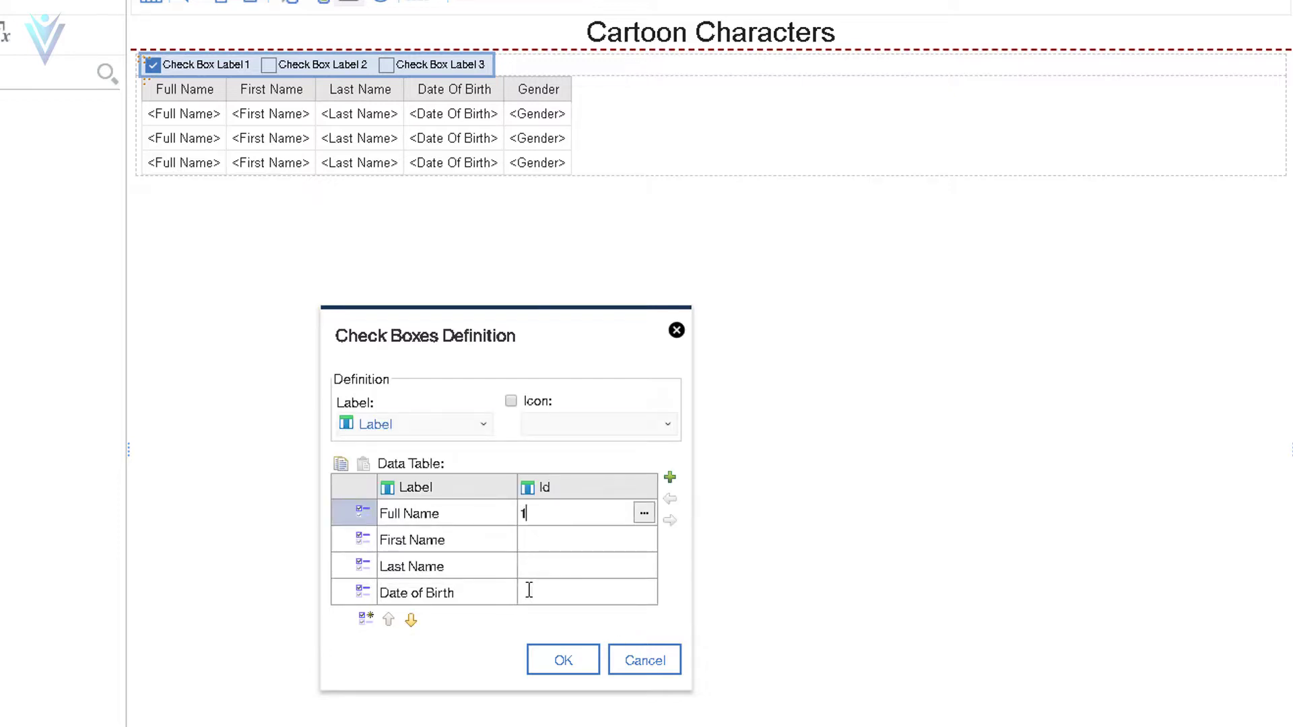
pyautogui.click(524, 540)
pyautogui.write('2')
pyautogui.click(543, 568)
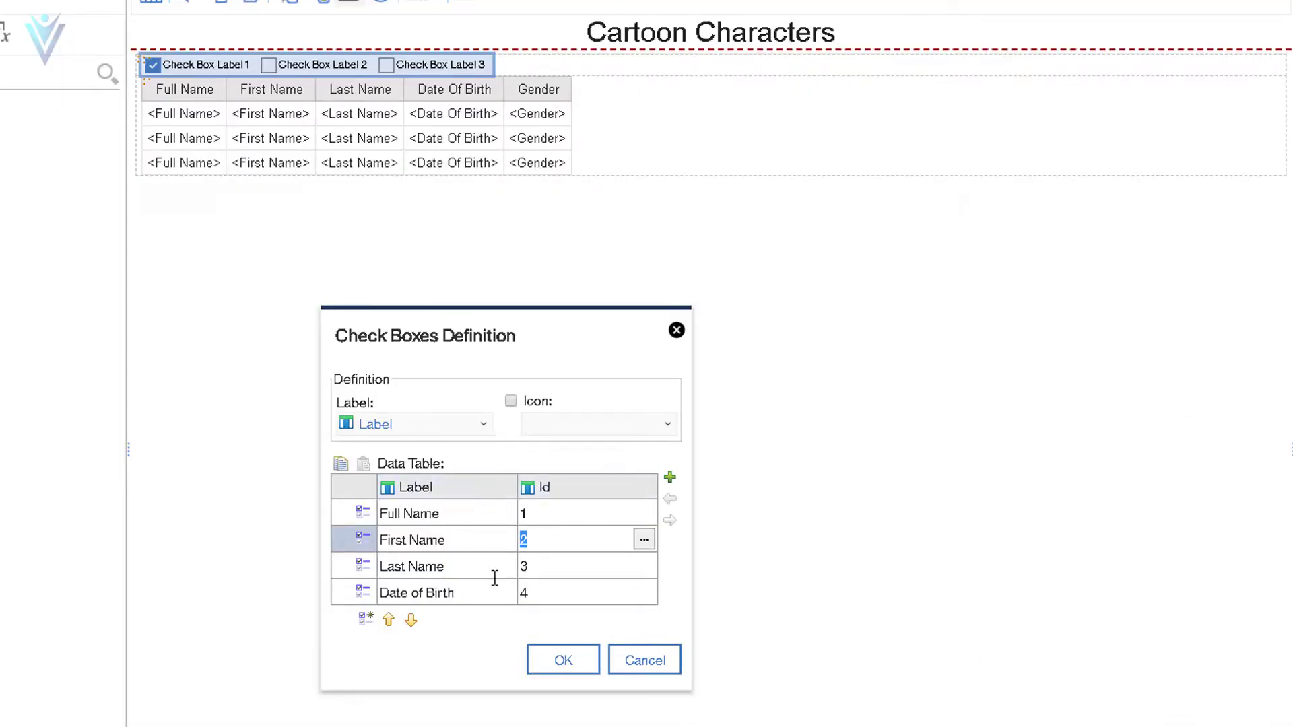
# Step: Change the second check box's label to "First Name (FN)" and apply the check boxes definition
pyautogui.click(446, 532)
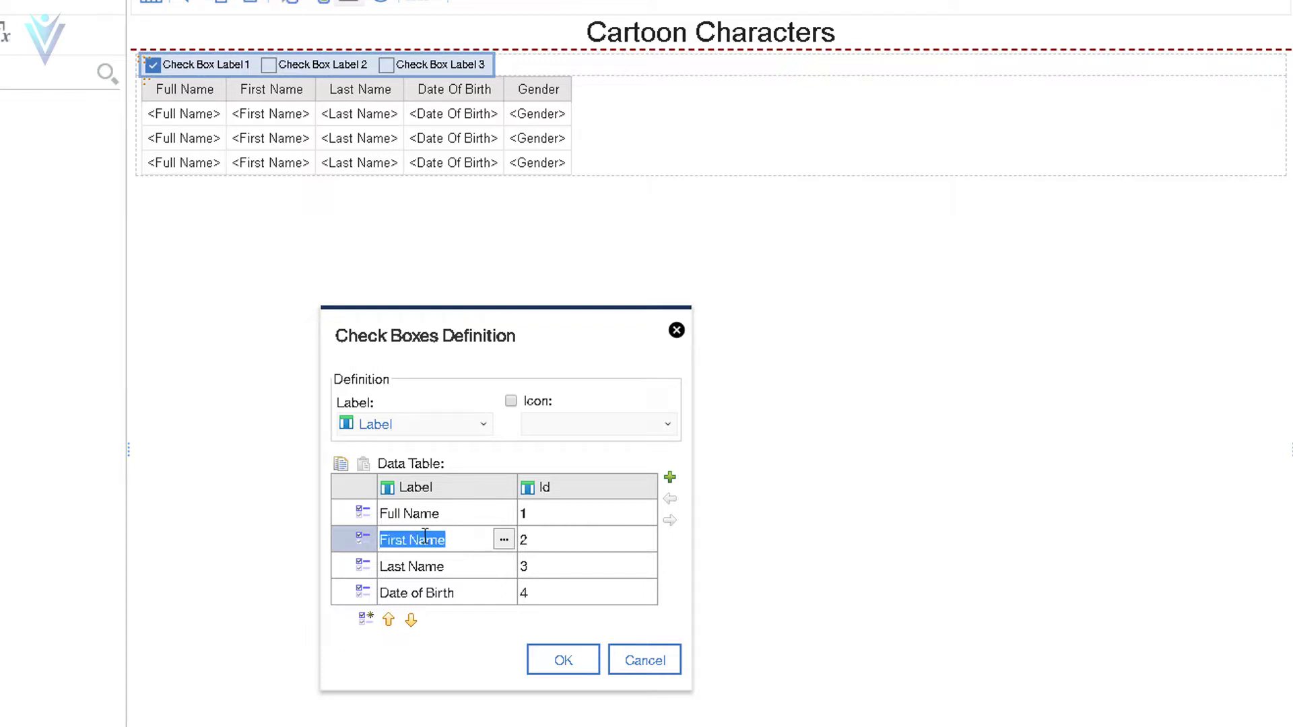
pyautogui.click(408, 517)
pyautogui.click(411, 542)
pyautogui.doubleClick(407, 540)
pyautogui.click(459, 541)
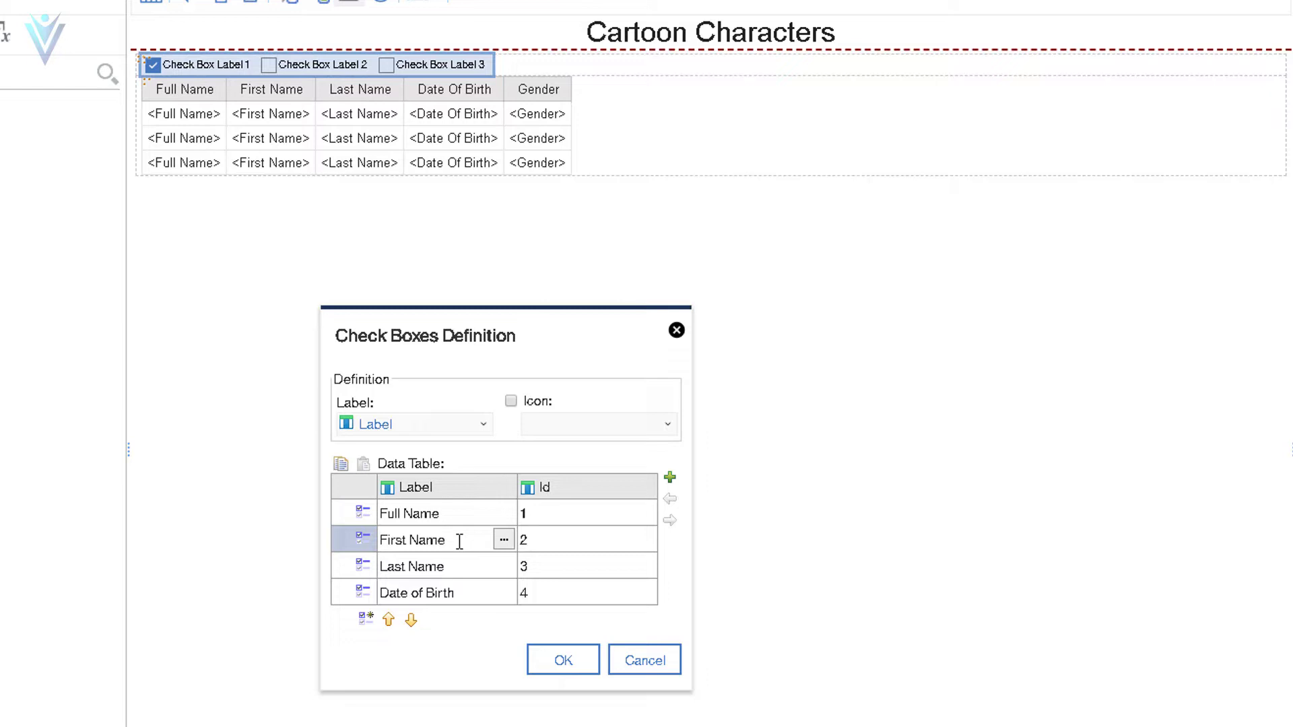
pyautogui.write('(FN)')
pyautogui.click(578, 667)
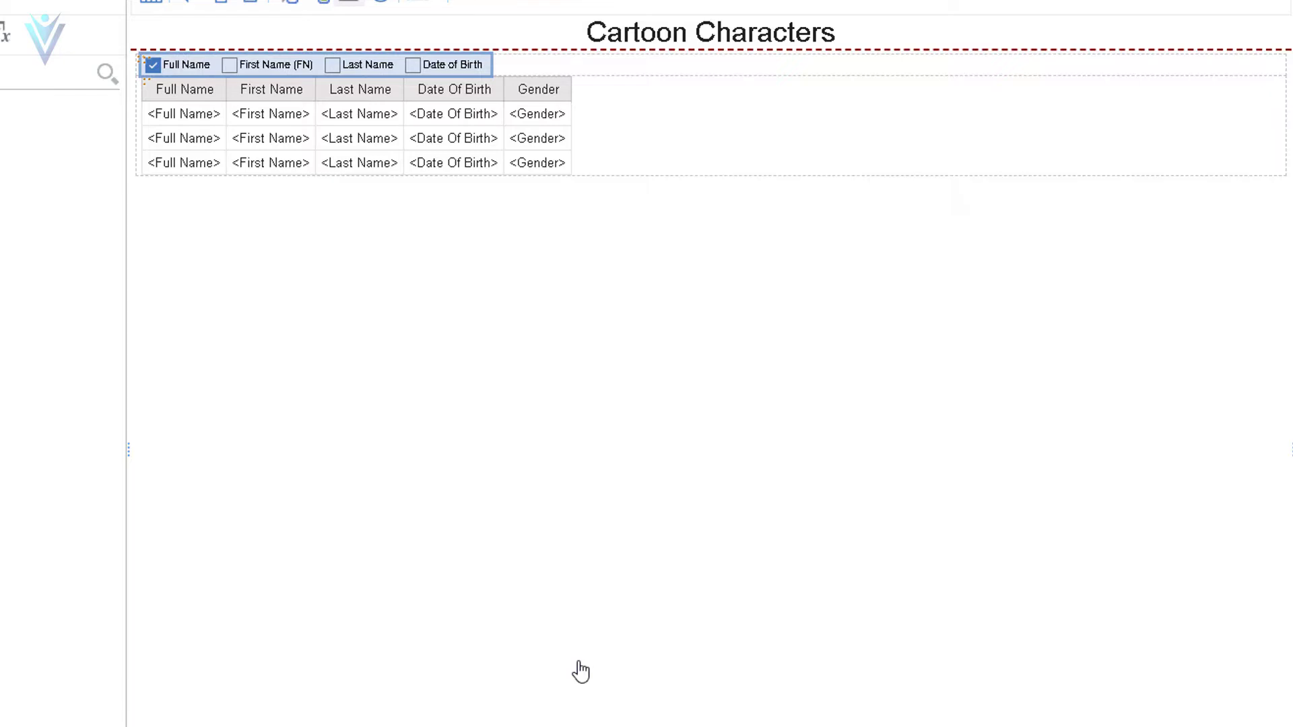
# Step: Switch to the tutorial article in Chrome, read its Step 5 and Step 6 sections, and return to the Cognos report
pyautogui.hotkey('alt', 'Tab')
pyautogui.scroll(-5, 581, 667)
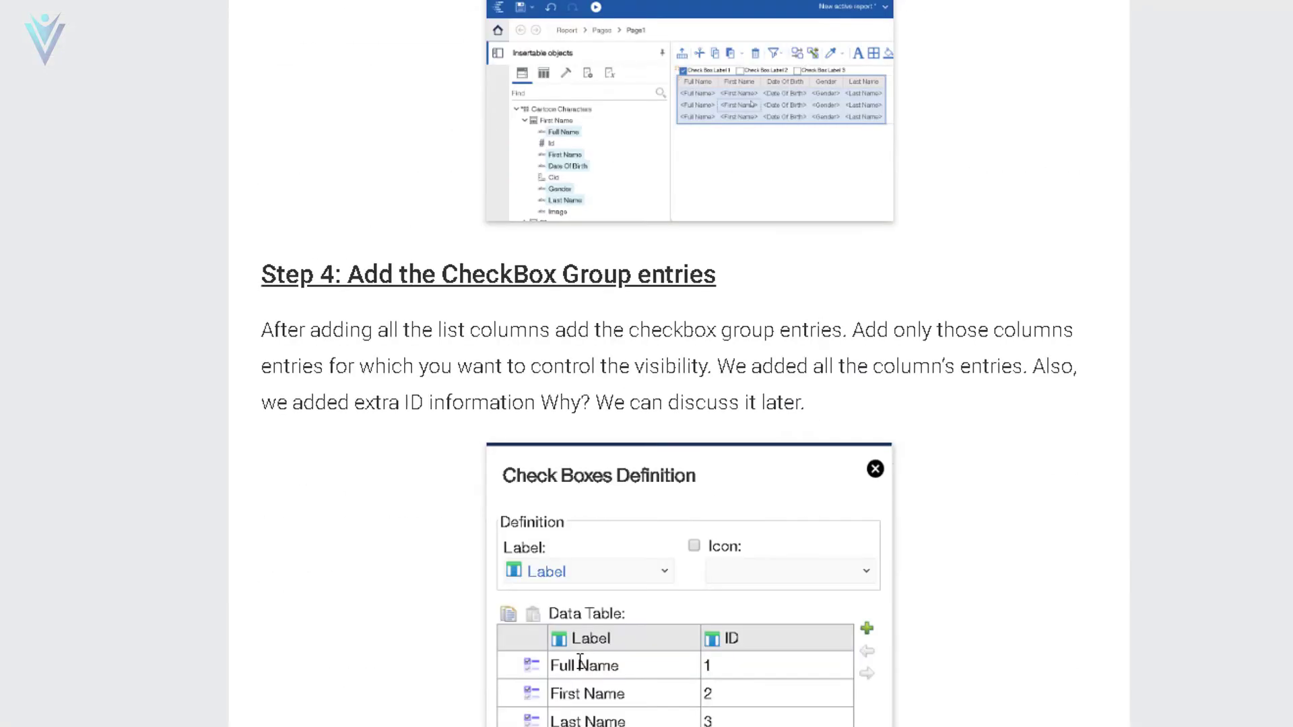
pyautogui.scroll(-10, 581, 663)
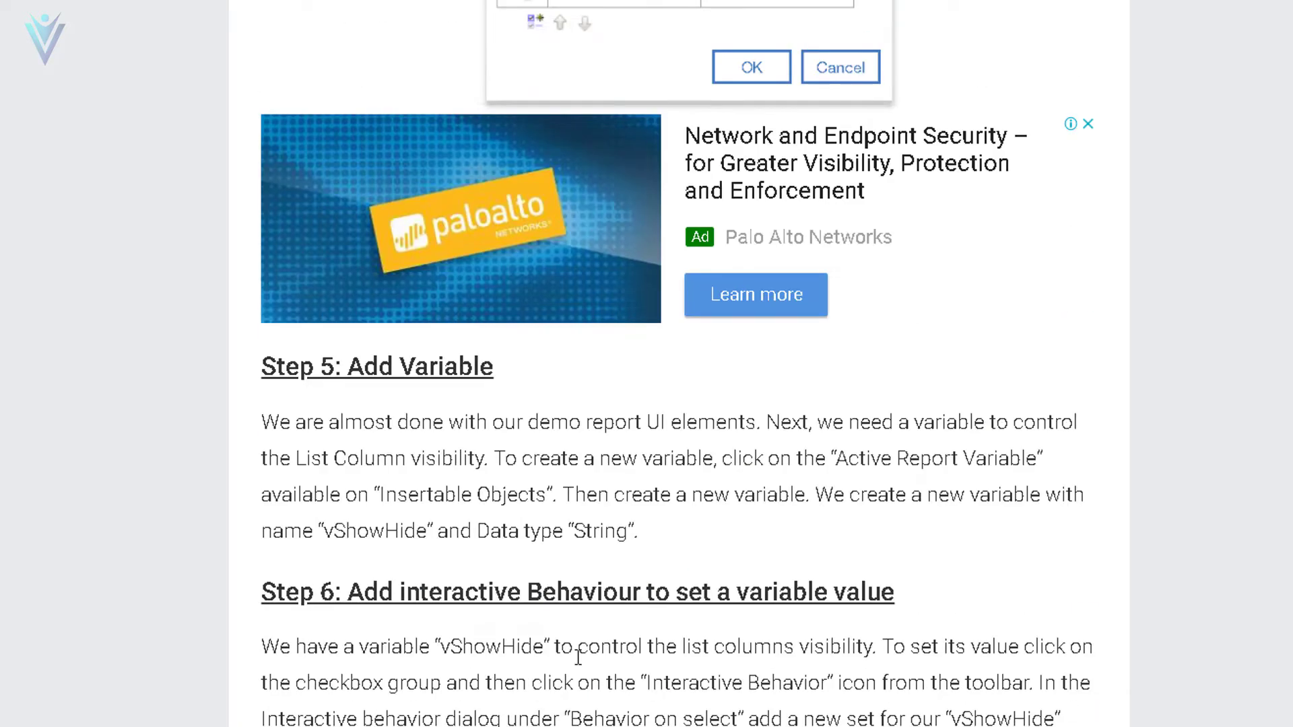
pyautogui.scroll(-3, 578, 658)
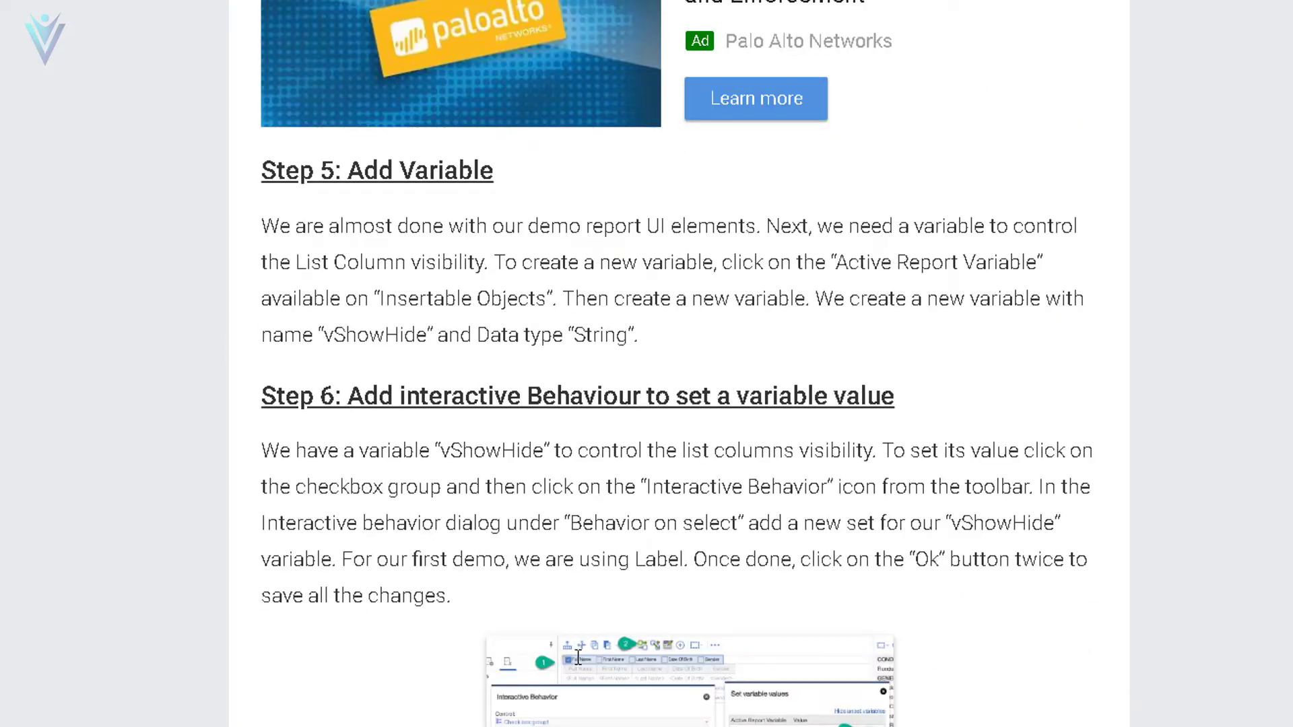
pyautogui.hotkey('alt', 'Tab')
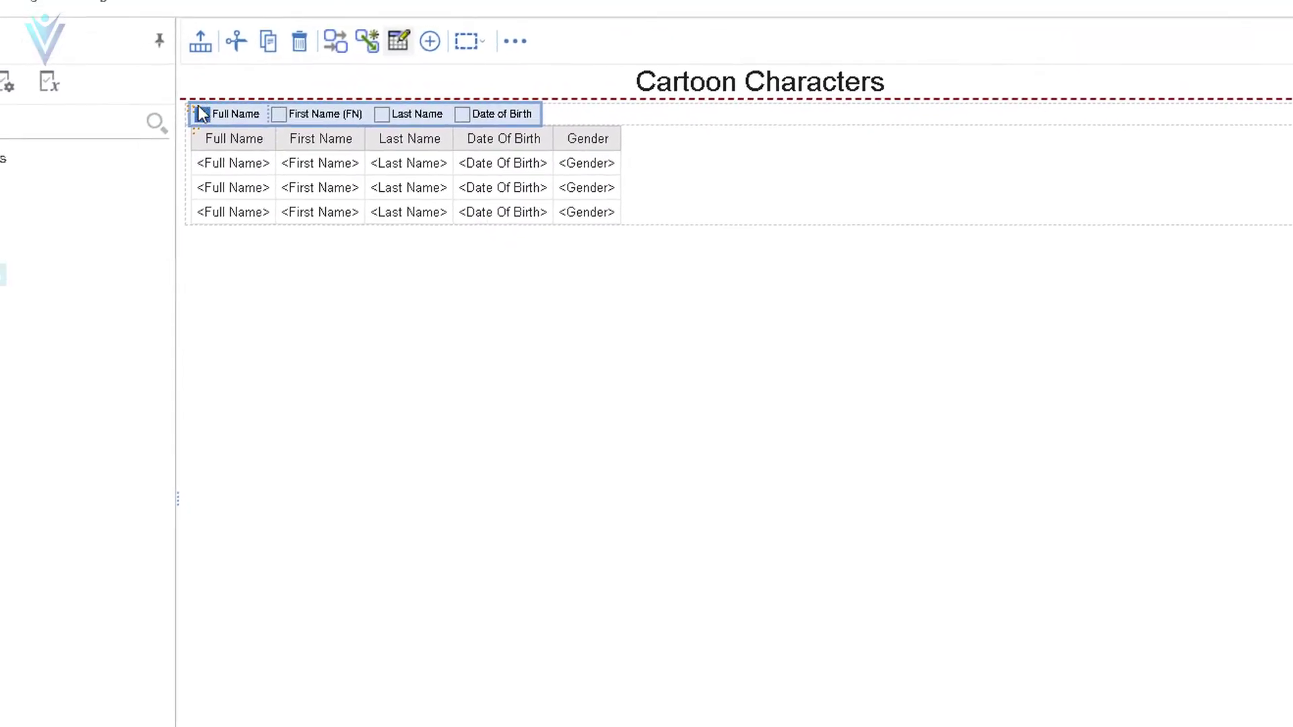
# Step: In the check box group's interactive behavior, create a String active report variable named vShowHideColumns for its variable values on select
pyautogui.click(343, 49)
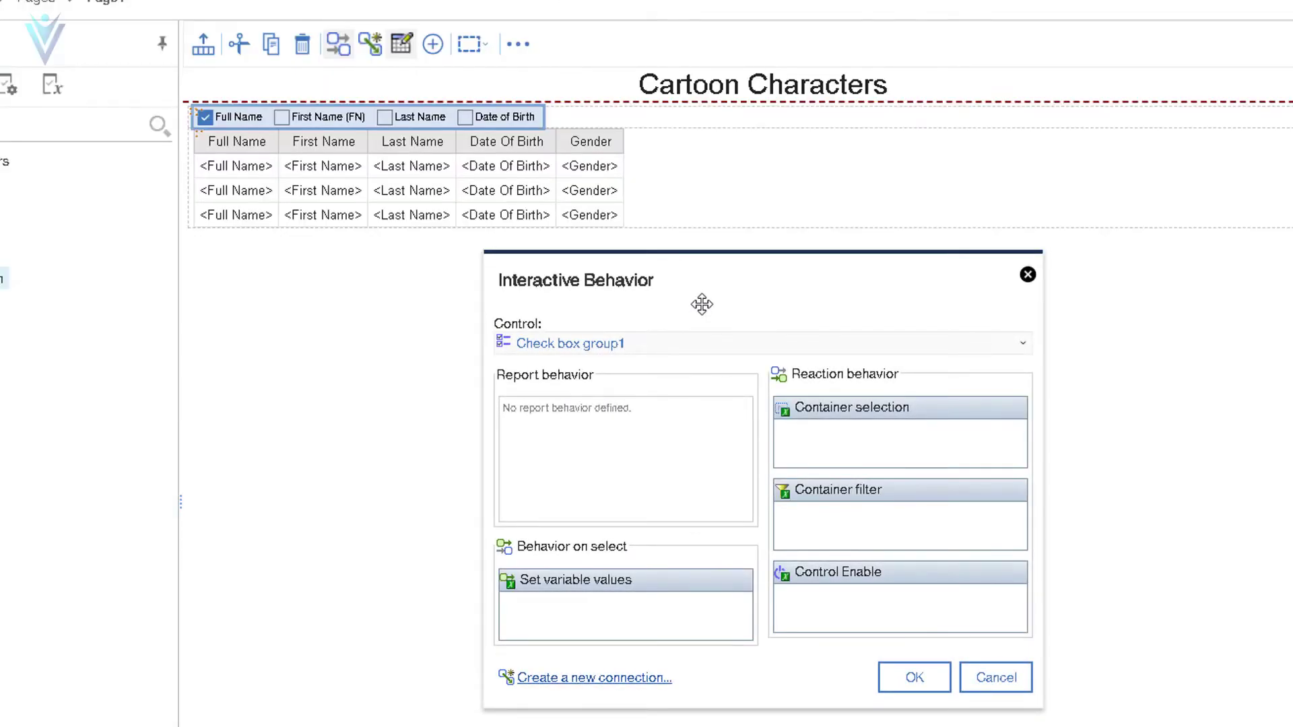
pyautogui.moveTo(697, 592)
pyautogui.click(724, 581)
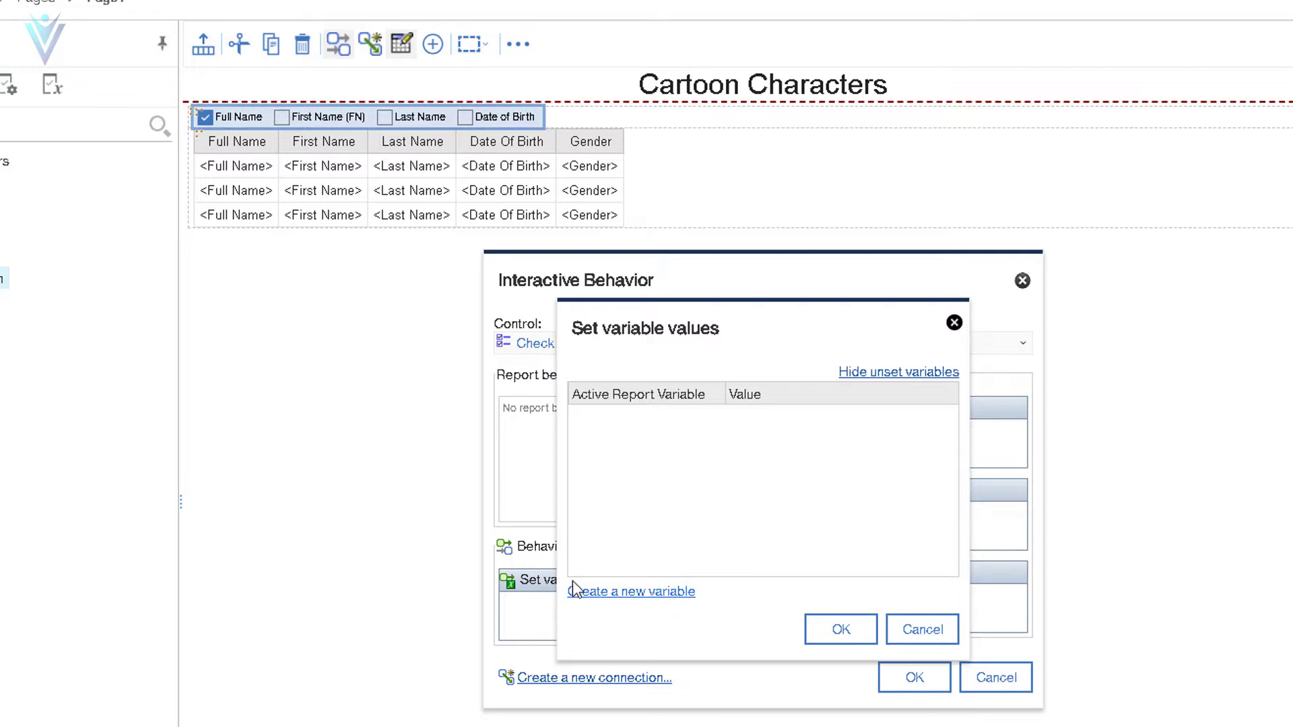
pyautogui.click(616, 593)
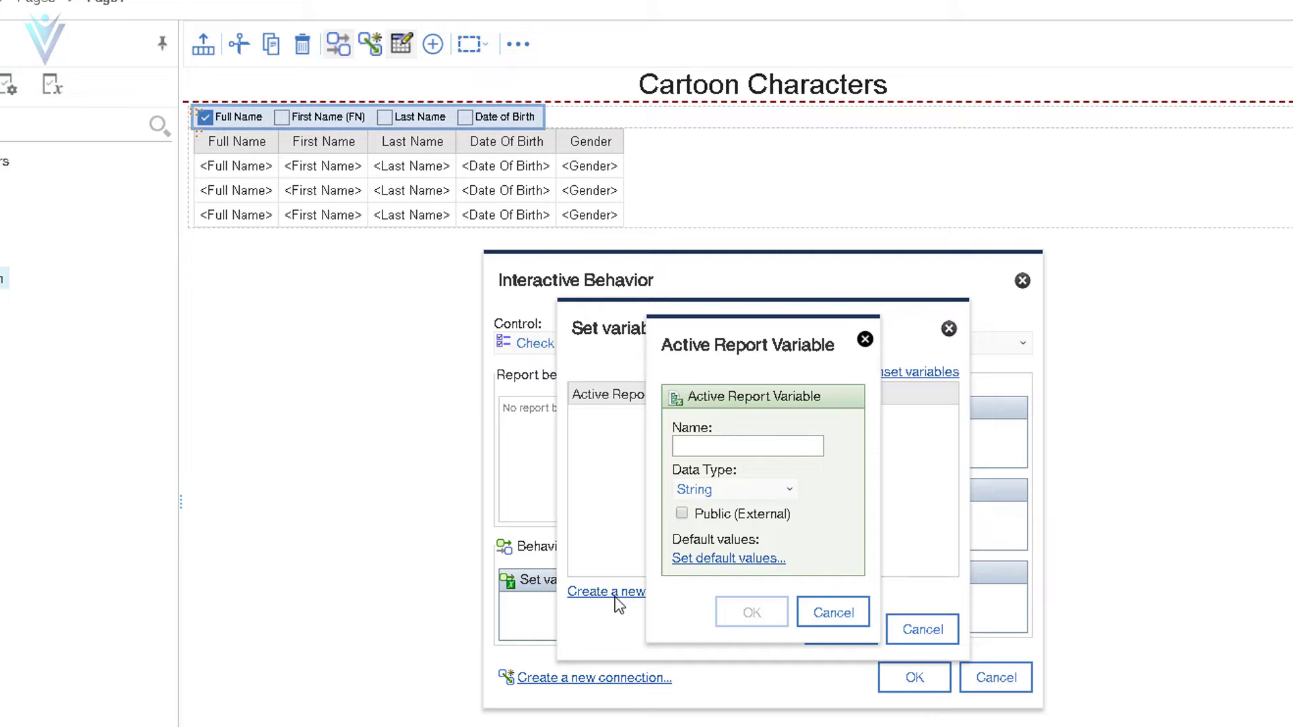
pyautogui.write('v')
pyautogui.write('ShowHideColumns')
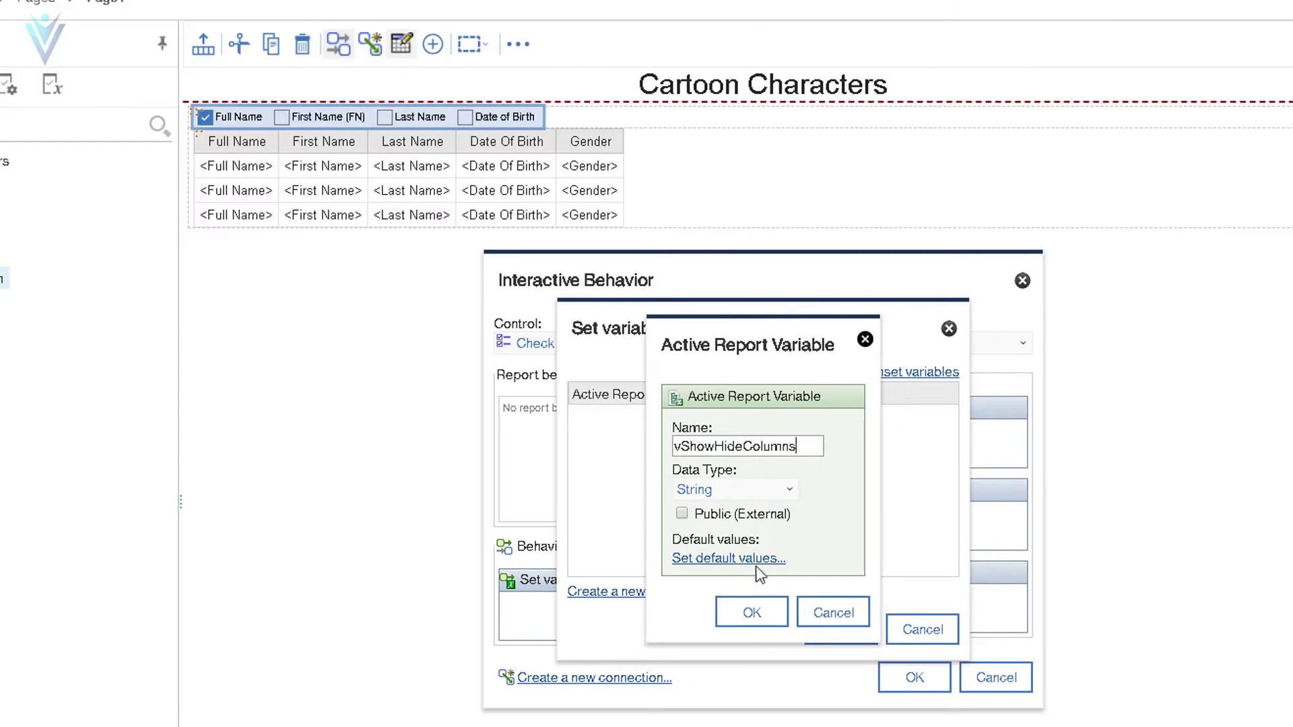
pyautogui.click(751, 613)
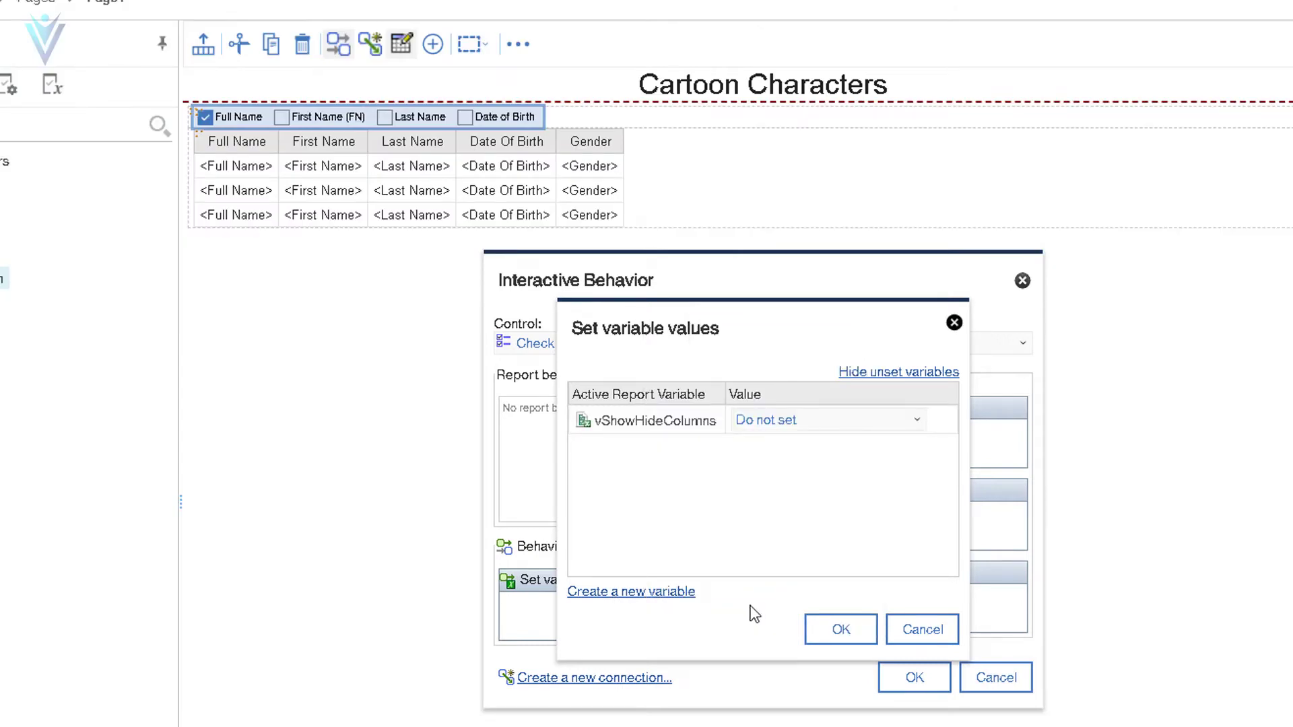
# Step: Set vShowHideColumns to the Label data item when a check box is selected, and apply the interactive behavior
pyautogui.click(916, 421)
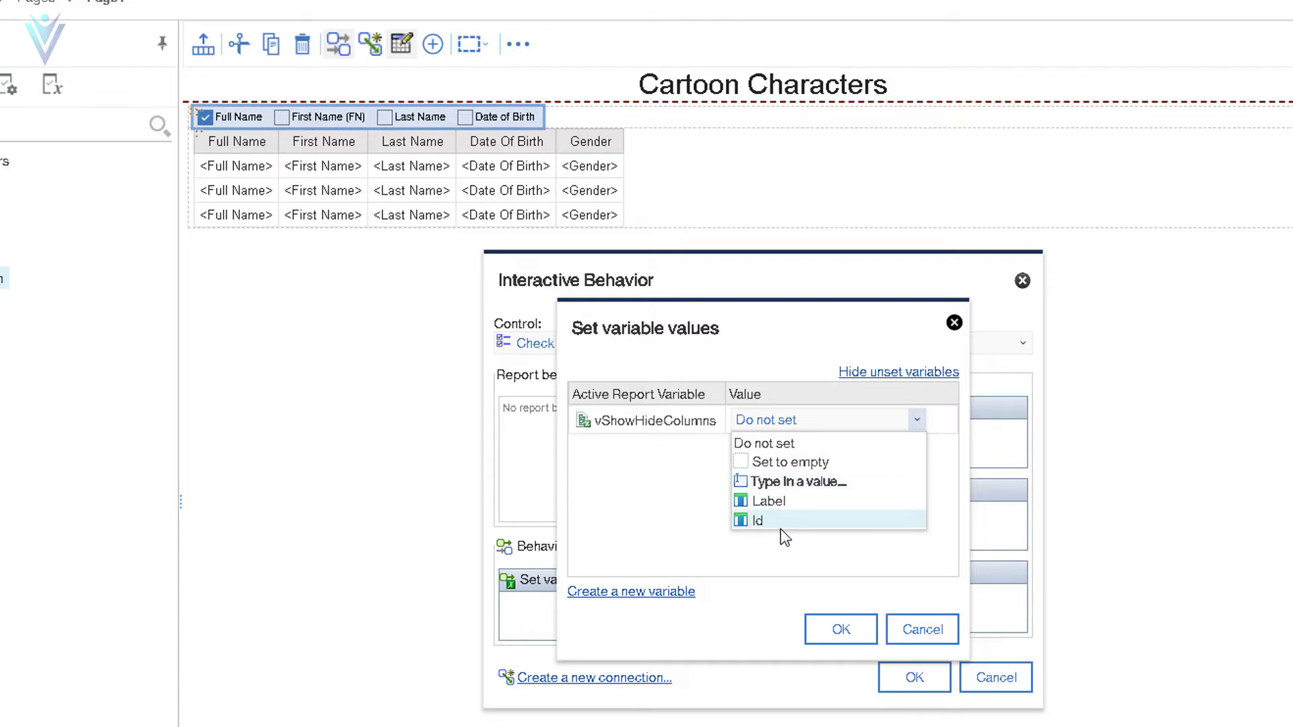
pyautogui.click(781, 506)
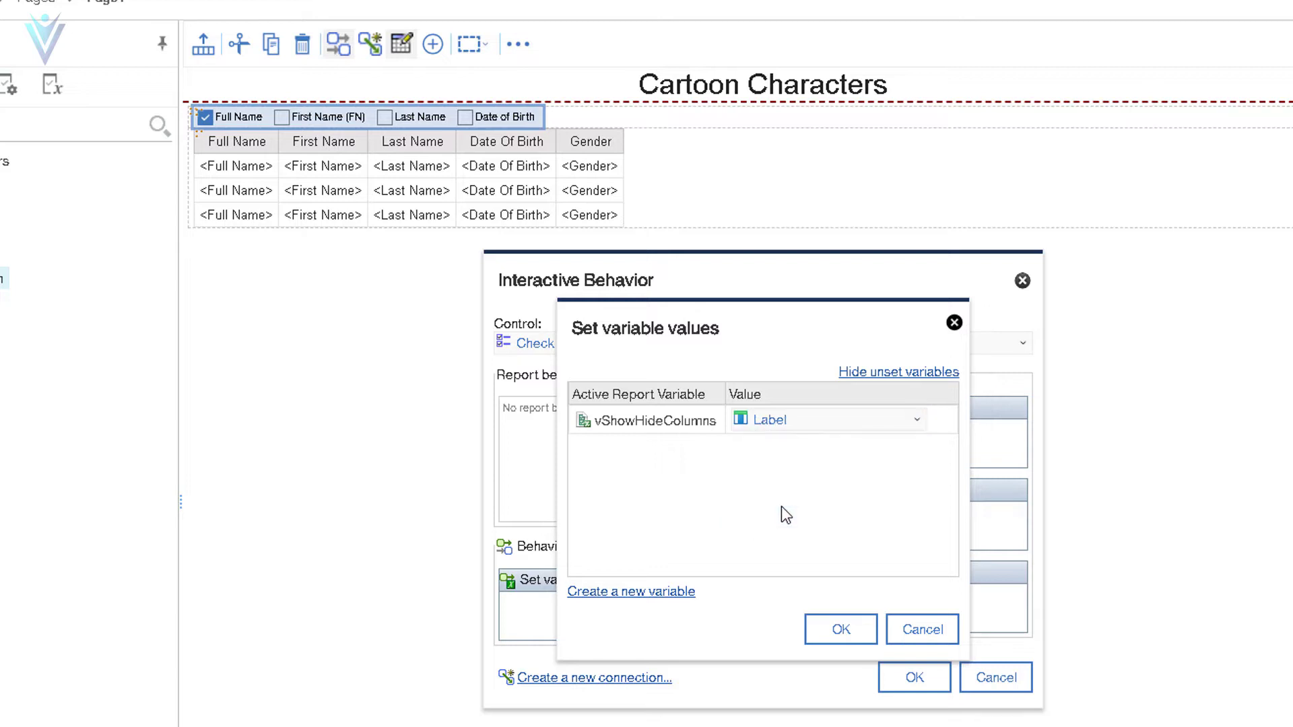
pyautogui.click(838, 633)
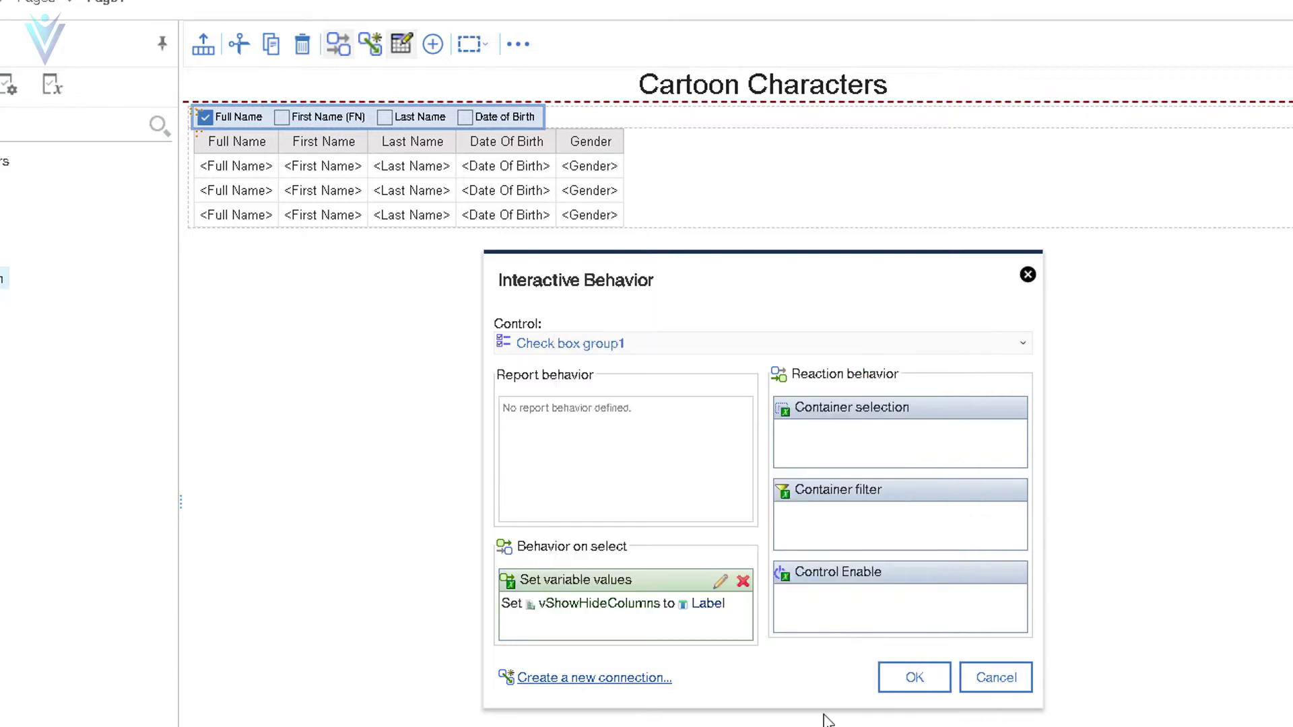
pyautogui.click(897, 683)
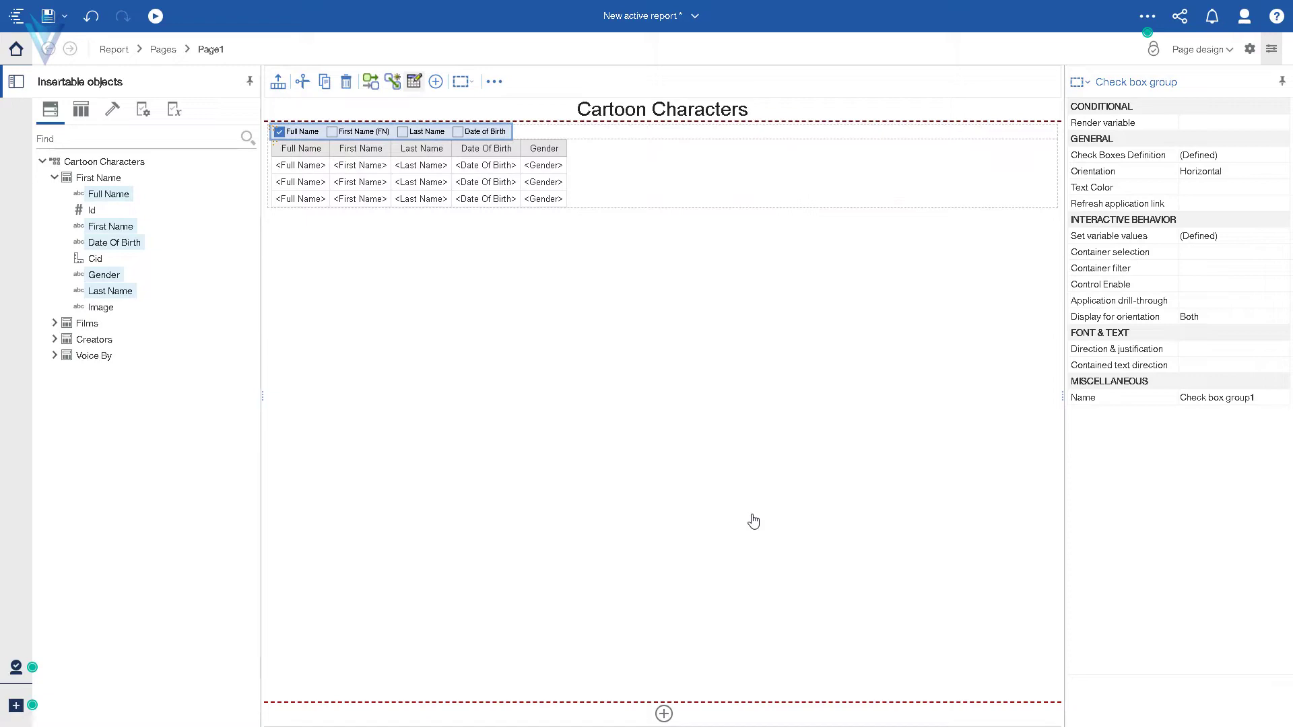
# Step: Set the Full Name column body's visibility to Visible based on condition and open a new condition comparison
pyautogui.click(306, 200)
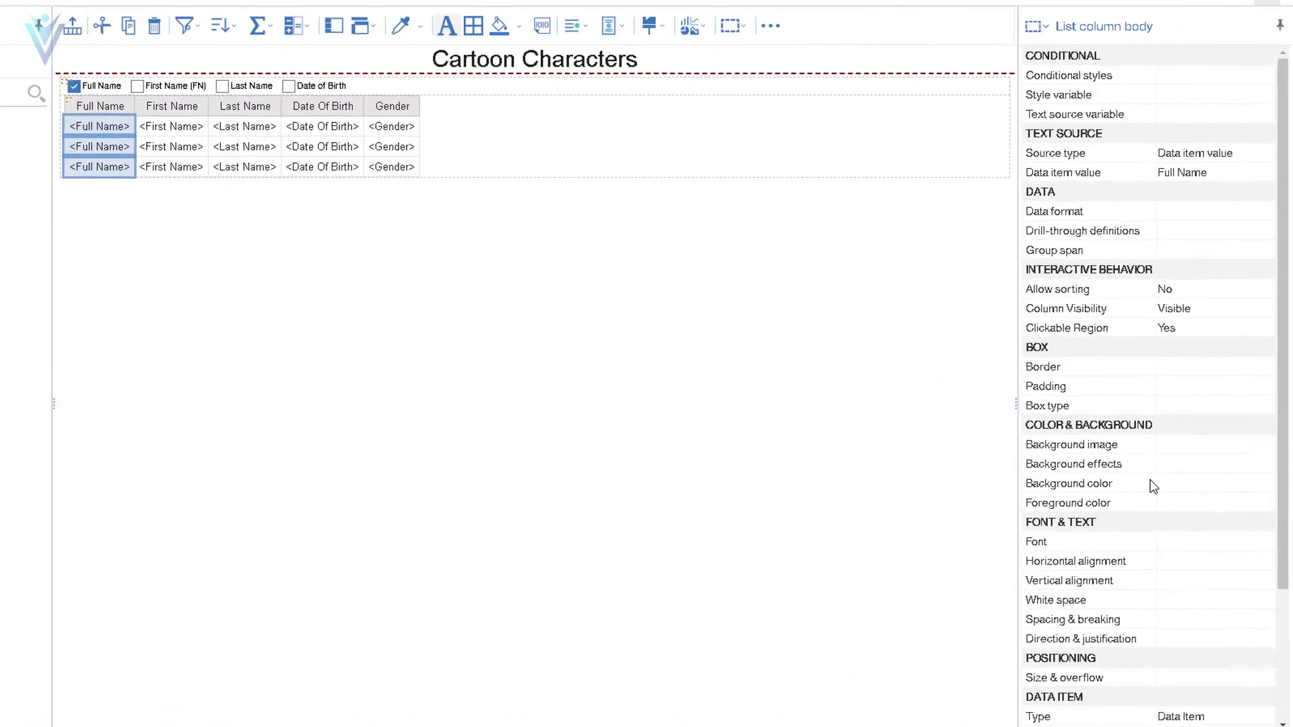
pyautogui.click(1224, 311)
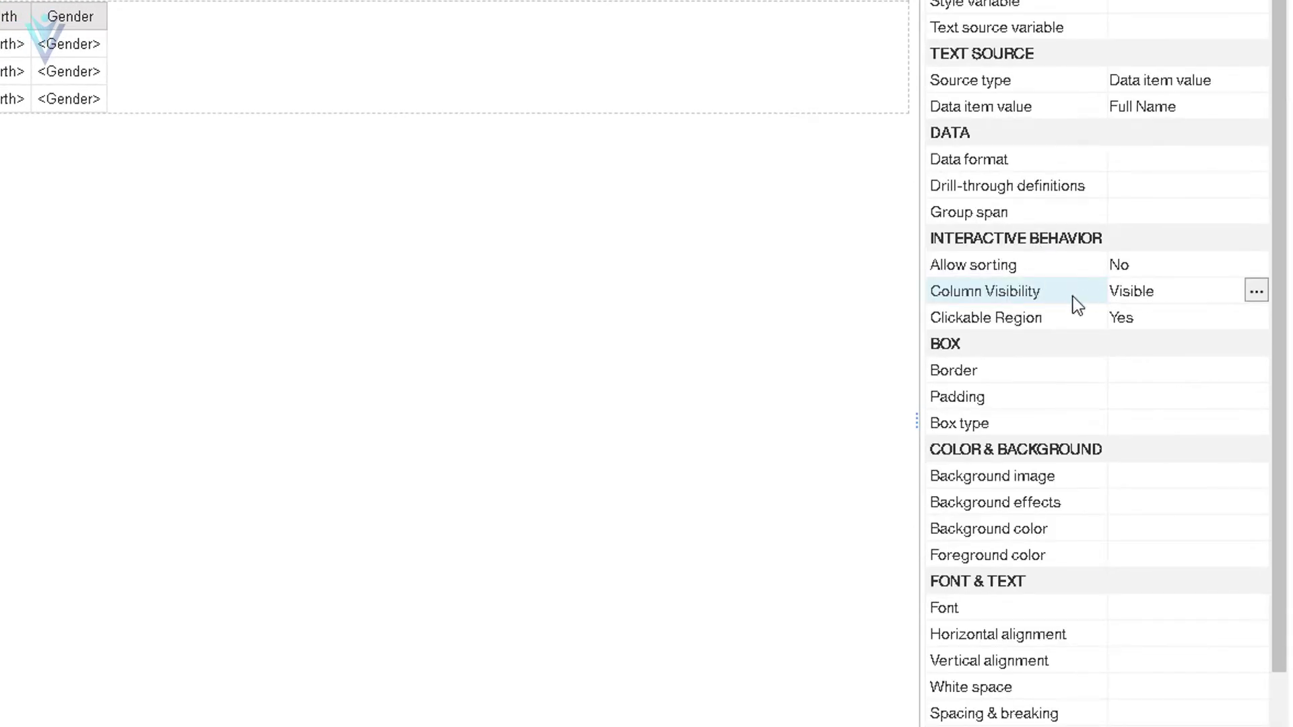
pyautogui.click(1256, 291)
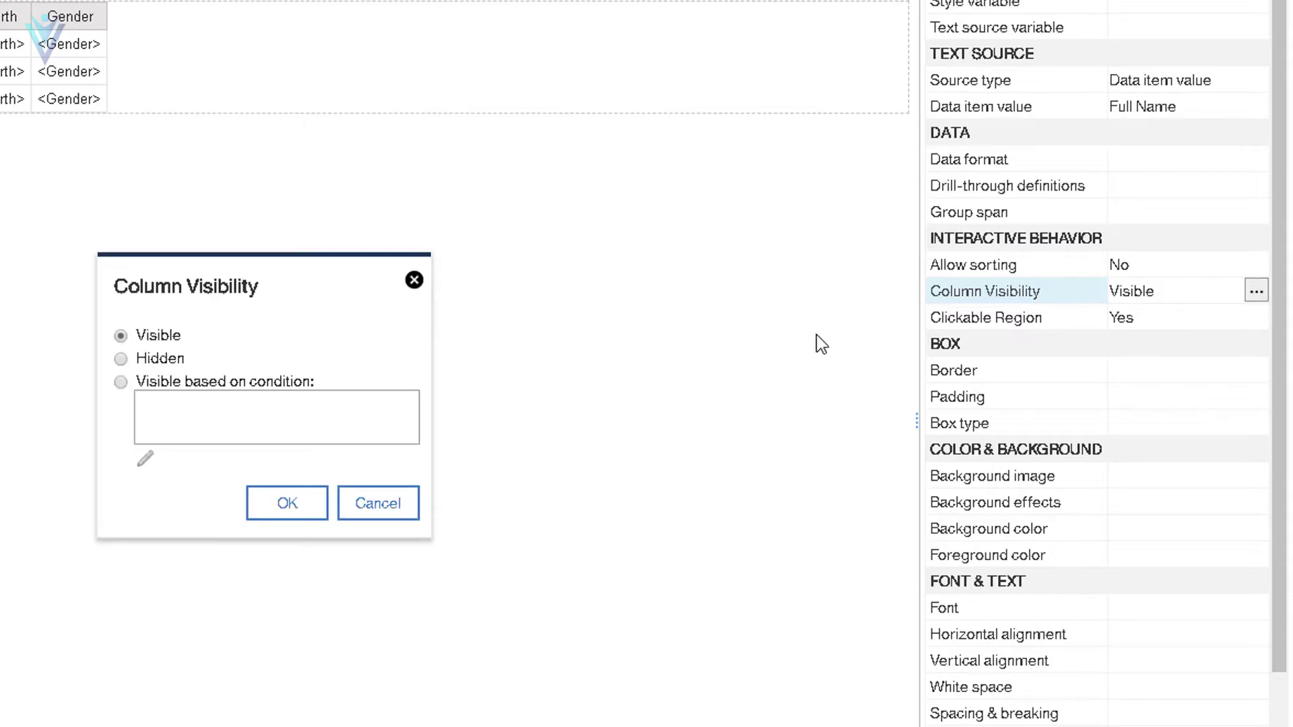
pyautogui.moveTo(248, 303); pyautogui.dragTo(260, 260)
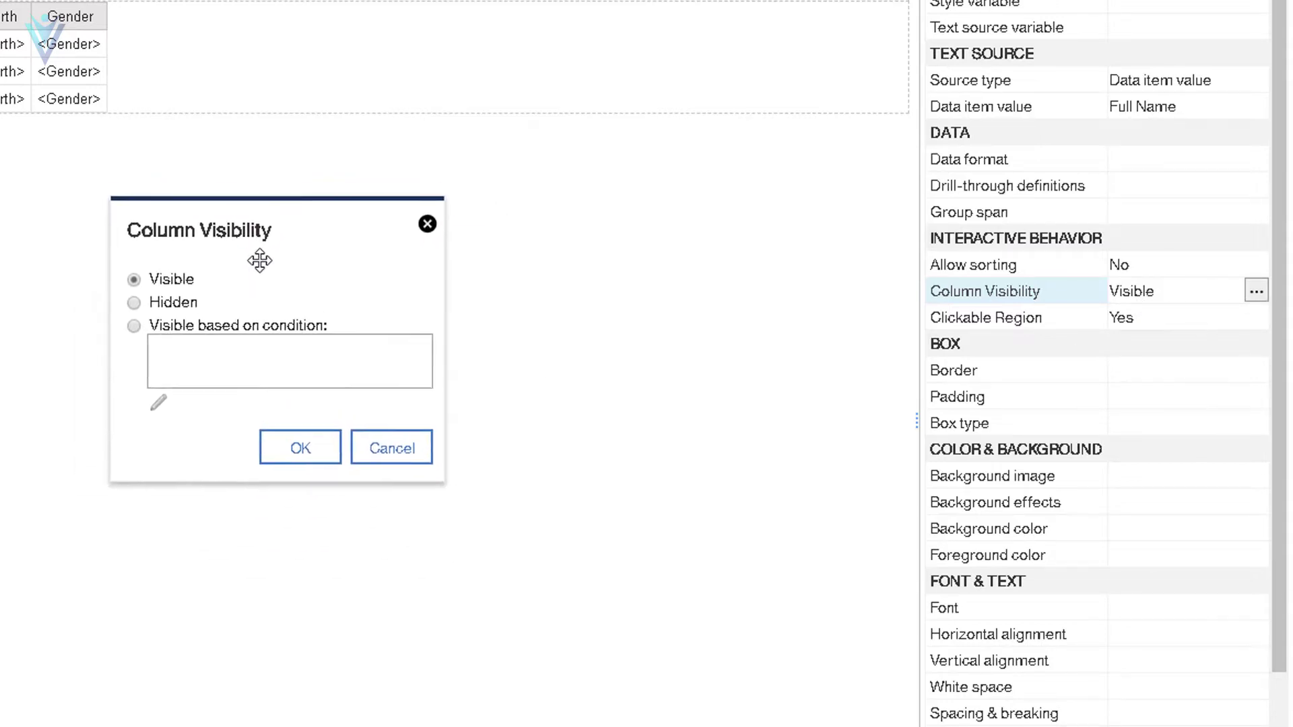
pyautogui.click(126, 338)
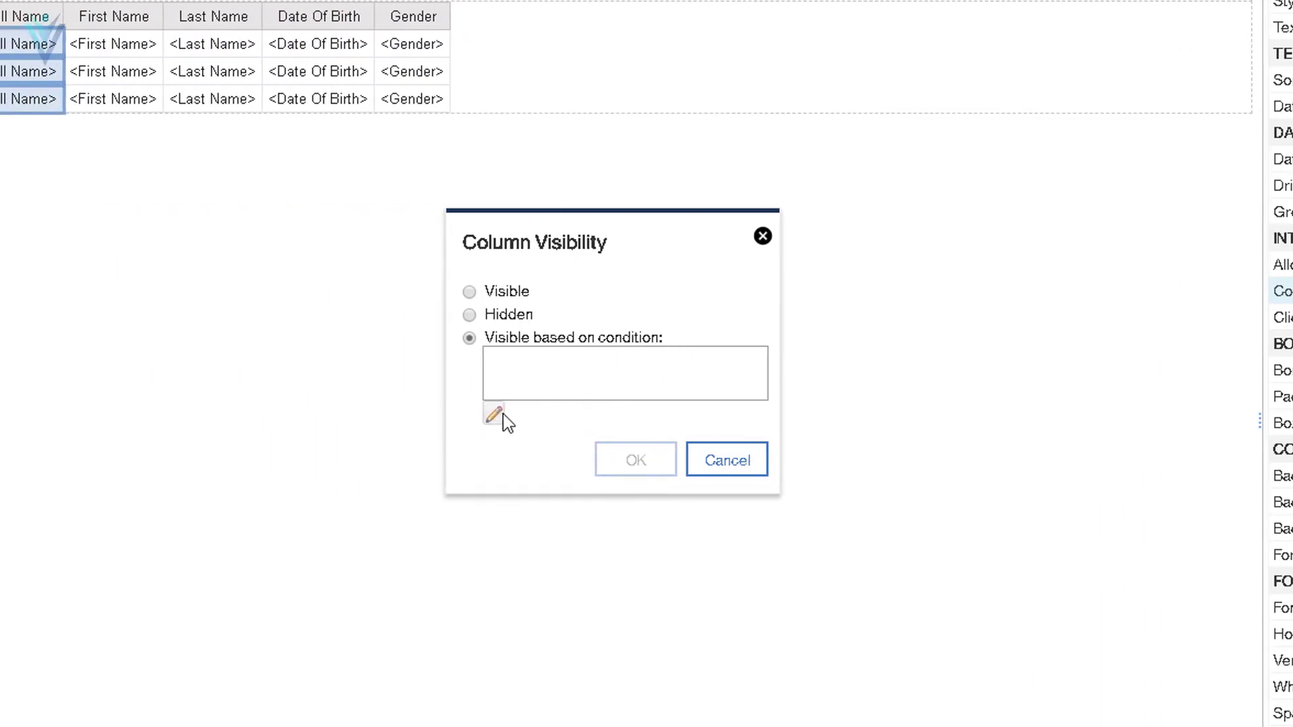
pyautogui.click(502, 414)
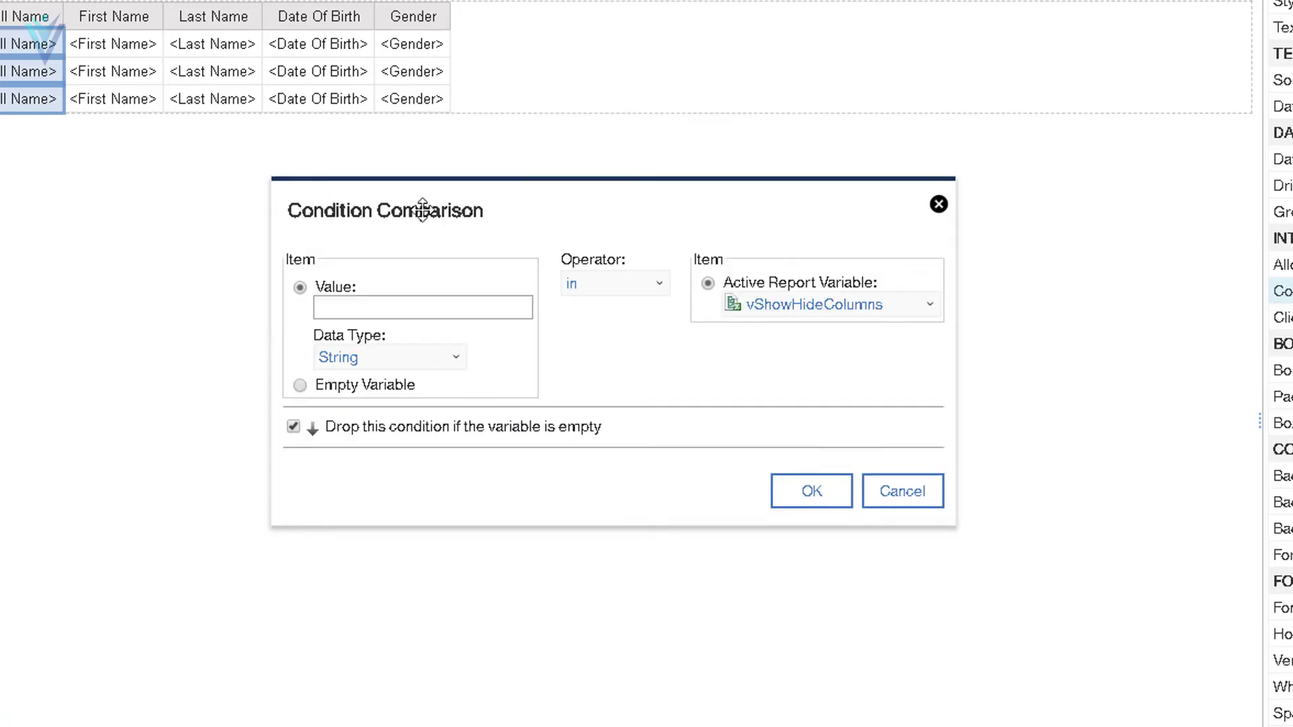
# Step: Define the comparison as the String value Full Name in the active report variable vShowHideColumns, and accept it
pyautogui.moveTo(421, 197); pyautogui.dragTo(730, 386)
pyautogui.moveTo(835, 283); pyautogui.dragTo(411, 211)
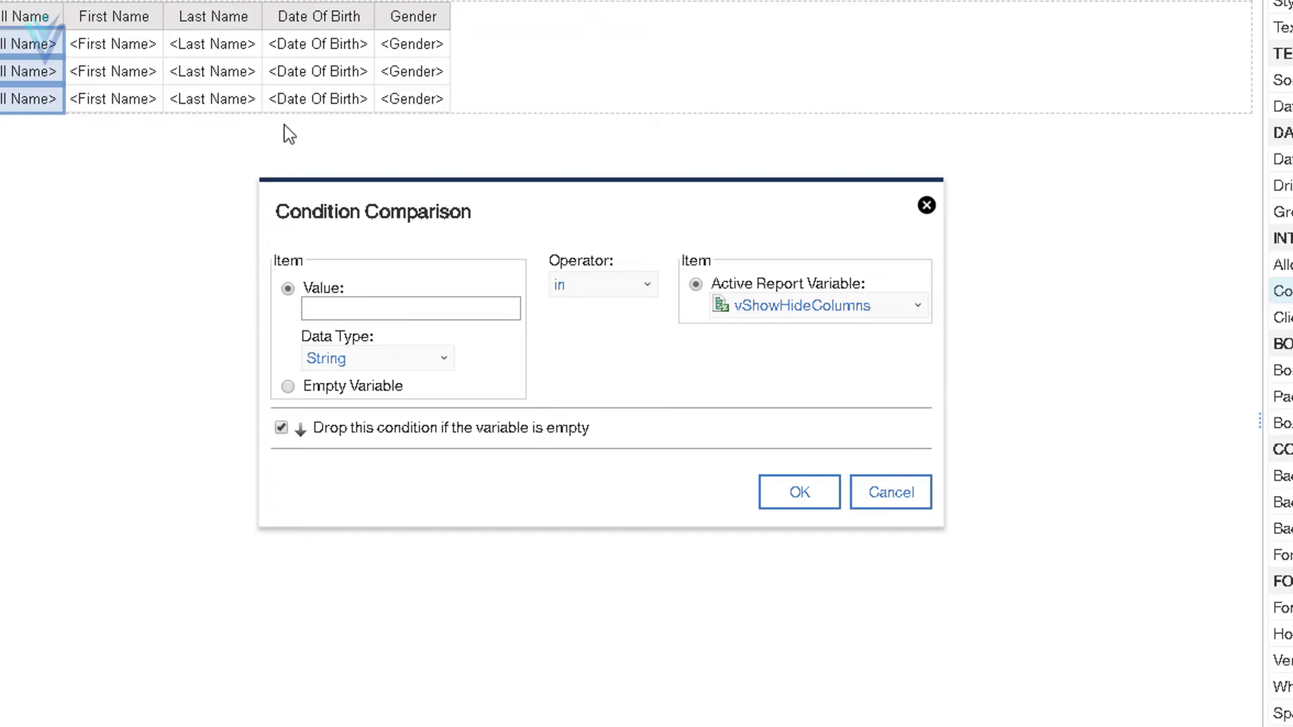
pyautogui.click(391, 309)
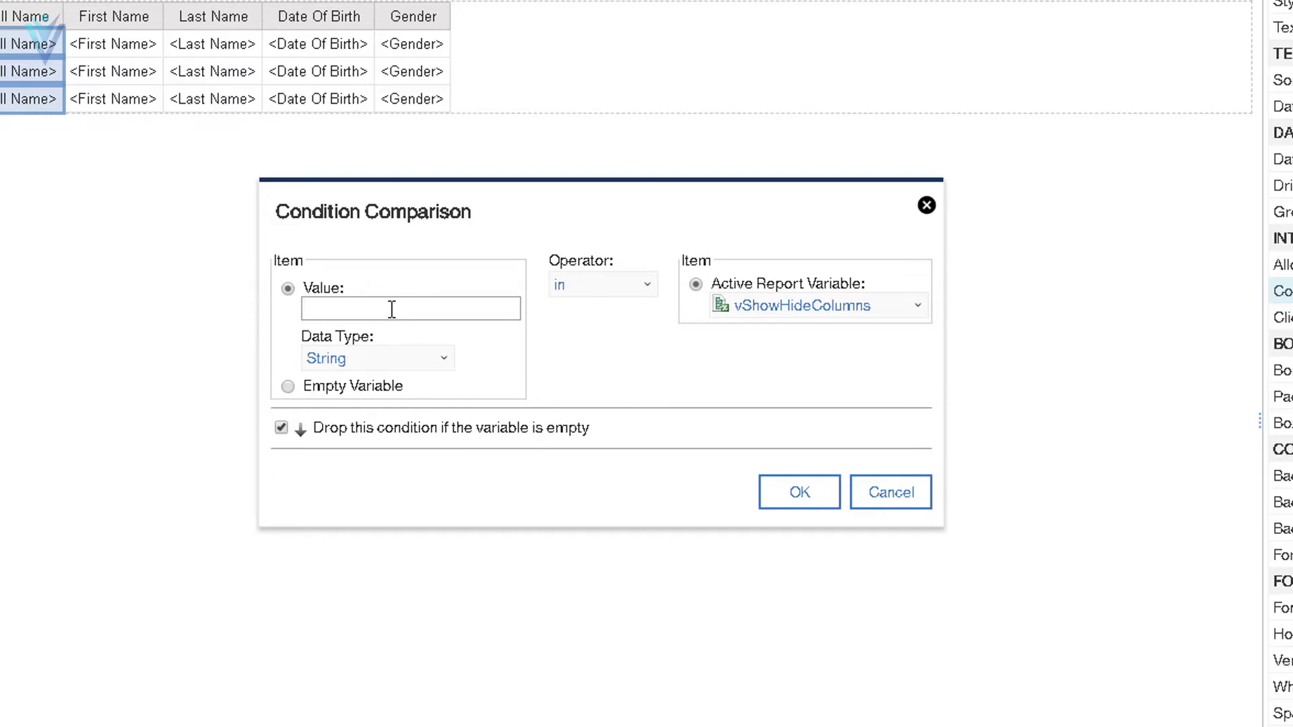
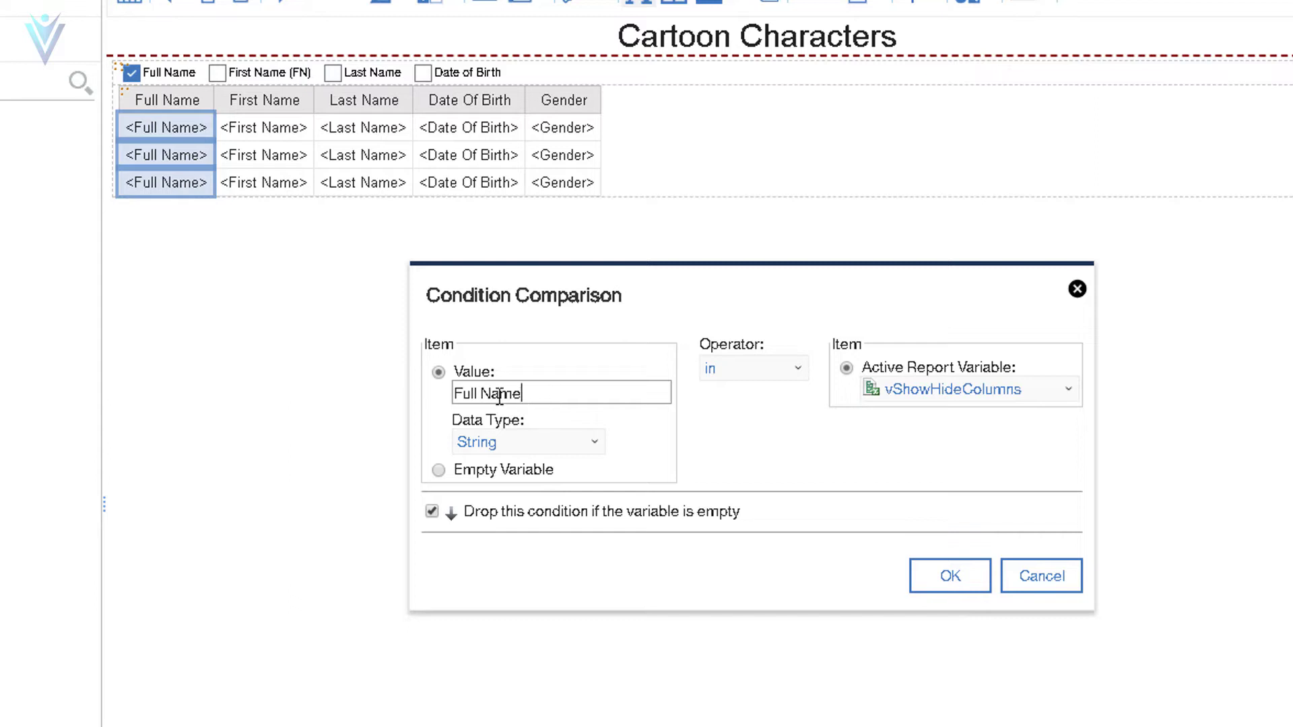
pyautogui.click(500, 396)
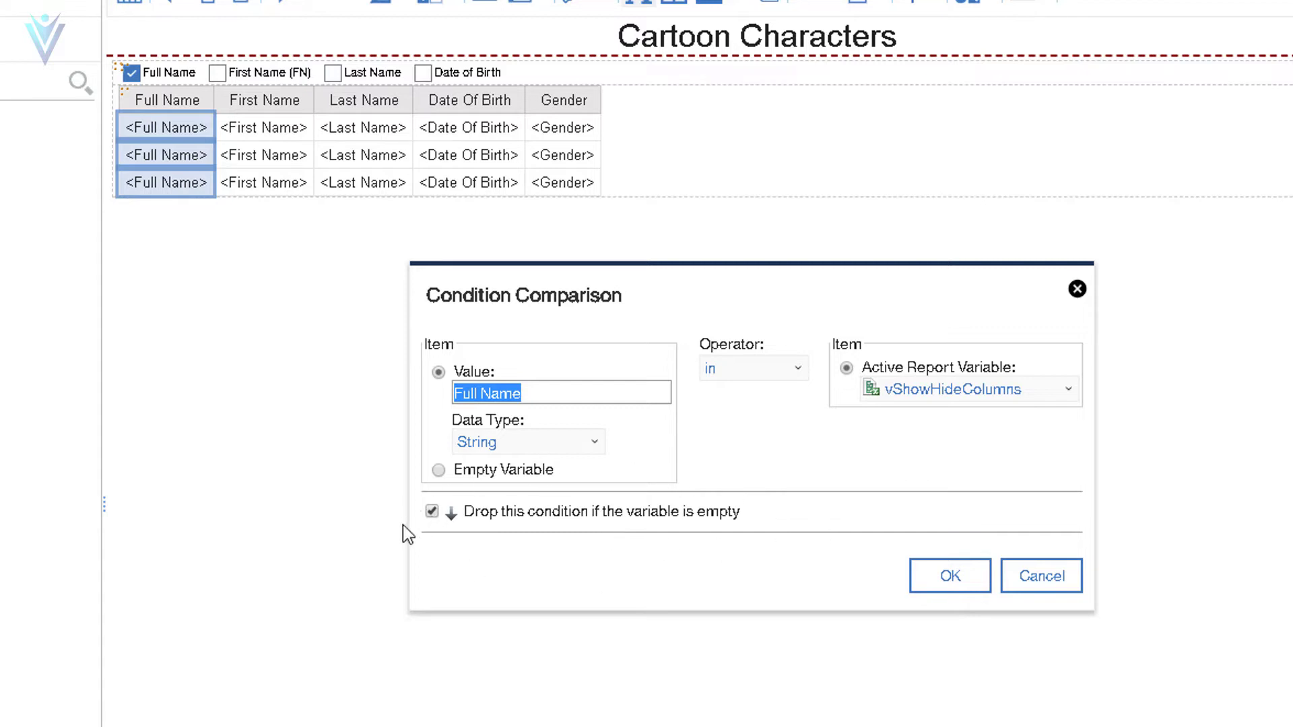
pyautogui.click(548, 391)
pyautogui.moveTo(548, 391); pyautogui.dragTo(418, 399)
pyautogui.moveTo(557, 398); pyautogui.dragTo(396, 397)
pyautogui.click(132, 73)
pyautogui.doubleClick(490, 398)
pyautogui.tripleClick(490, 398)
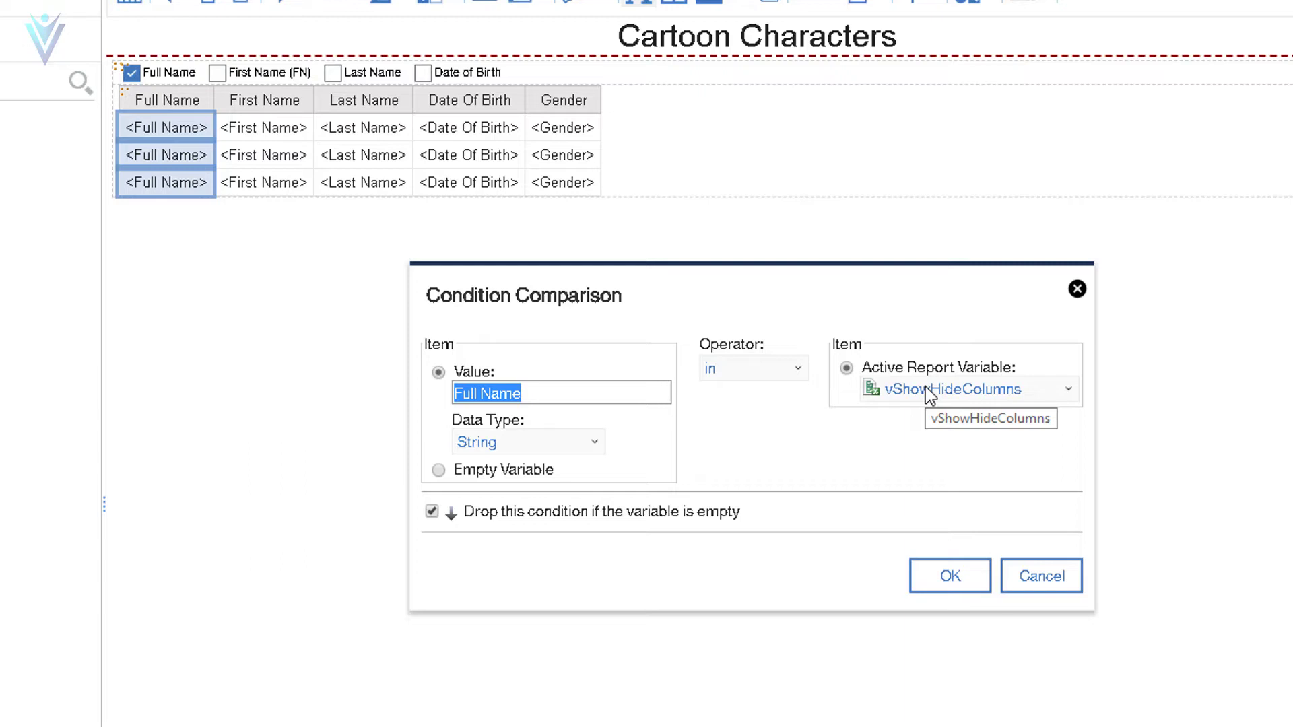
pyautogui.click(943, 580)
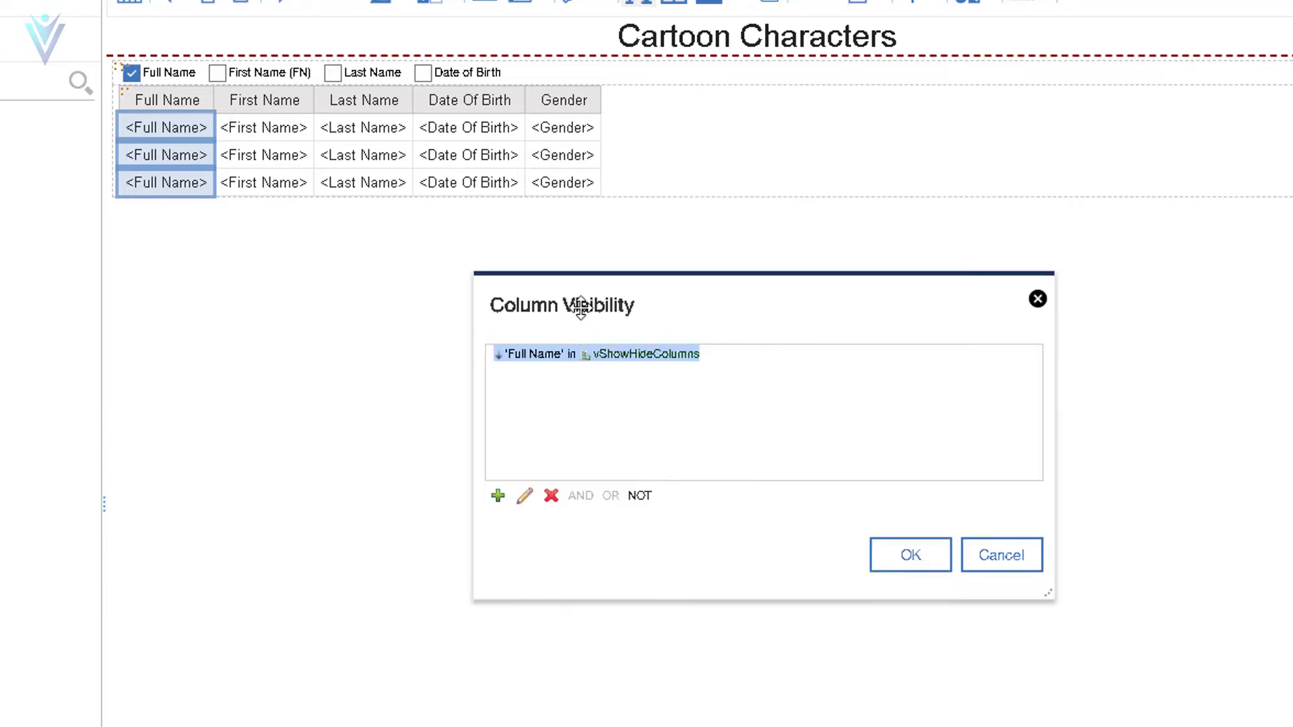
# Step: Dismiss an additional blank comparison and apply the Full Name column's visibility condition
pyautogui.moveTo(580, 306); pyautogui.dragTo(543, 315)
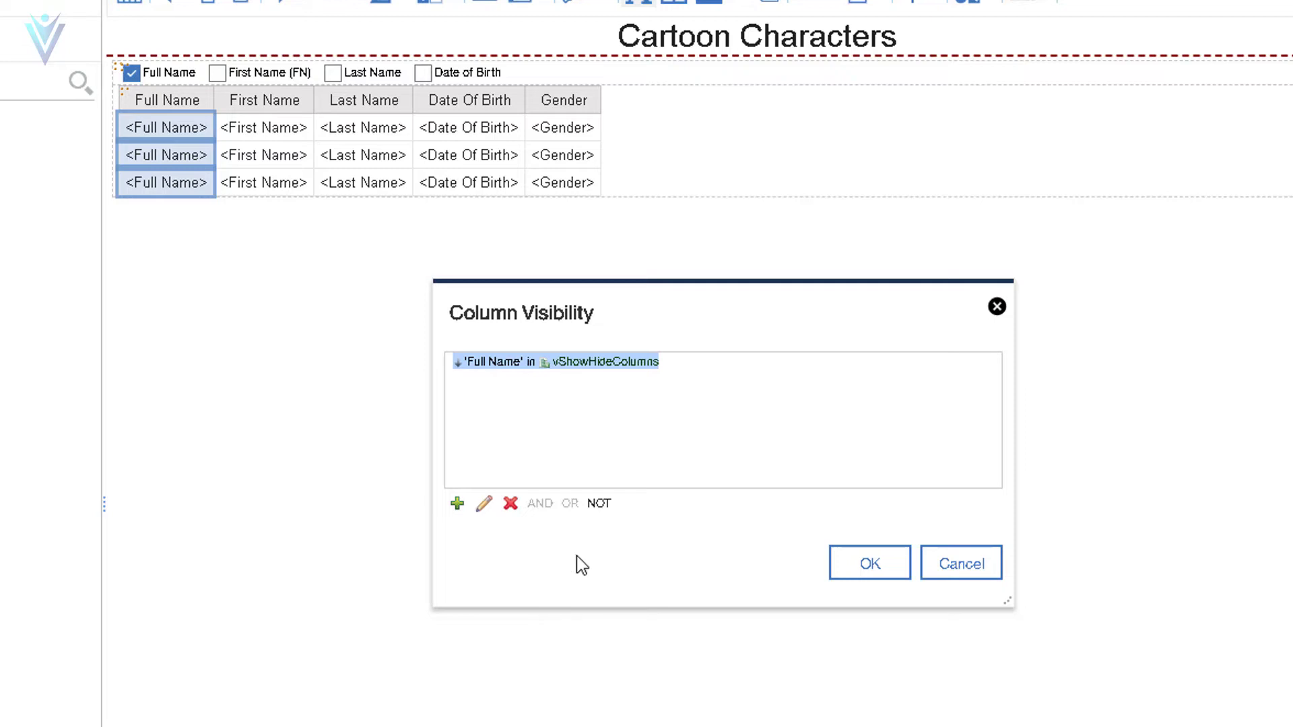
pyautogui.click(458, 504)
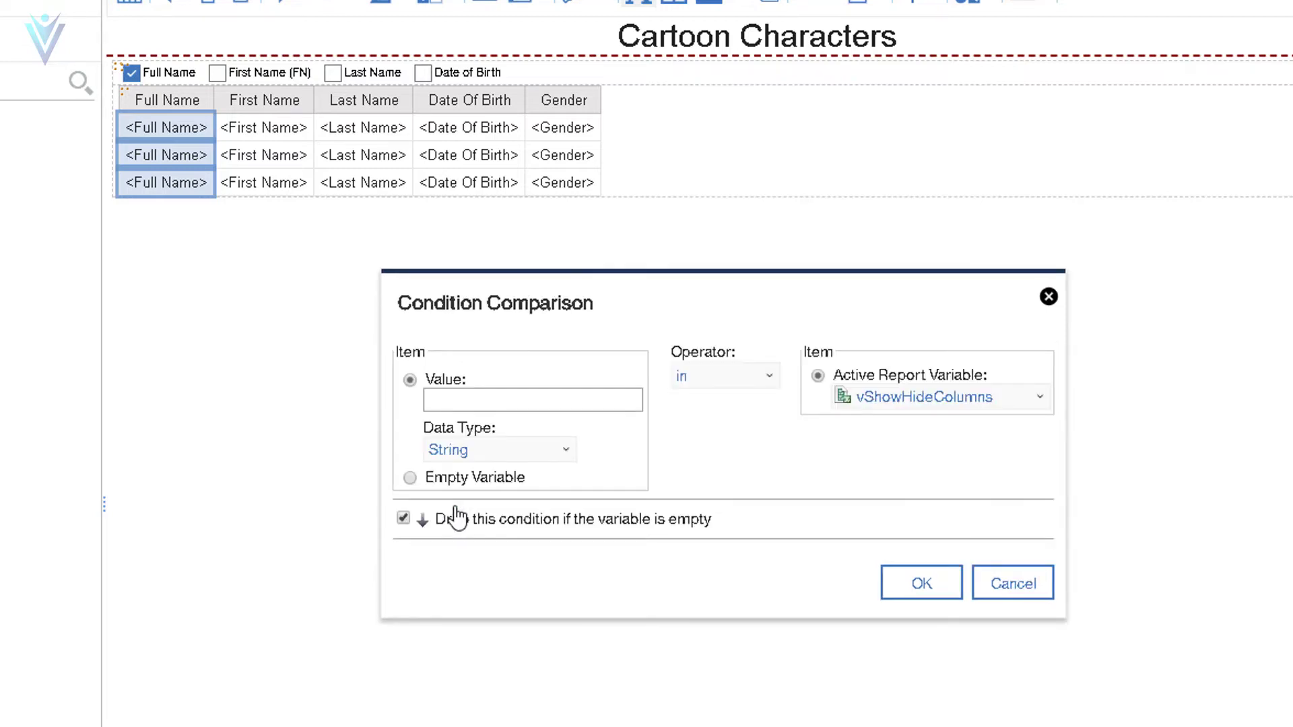
pyautogui.click(982, 585)
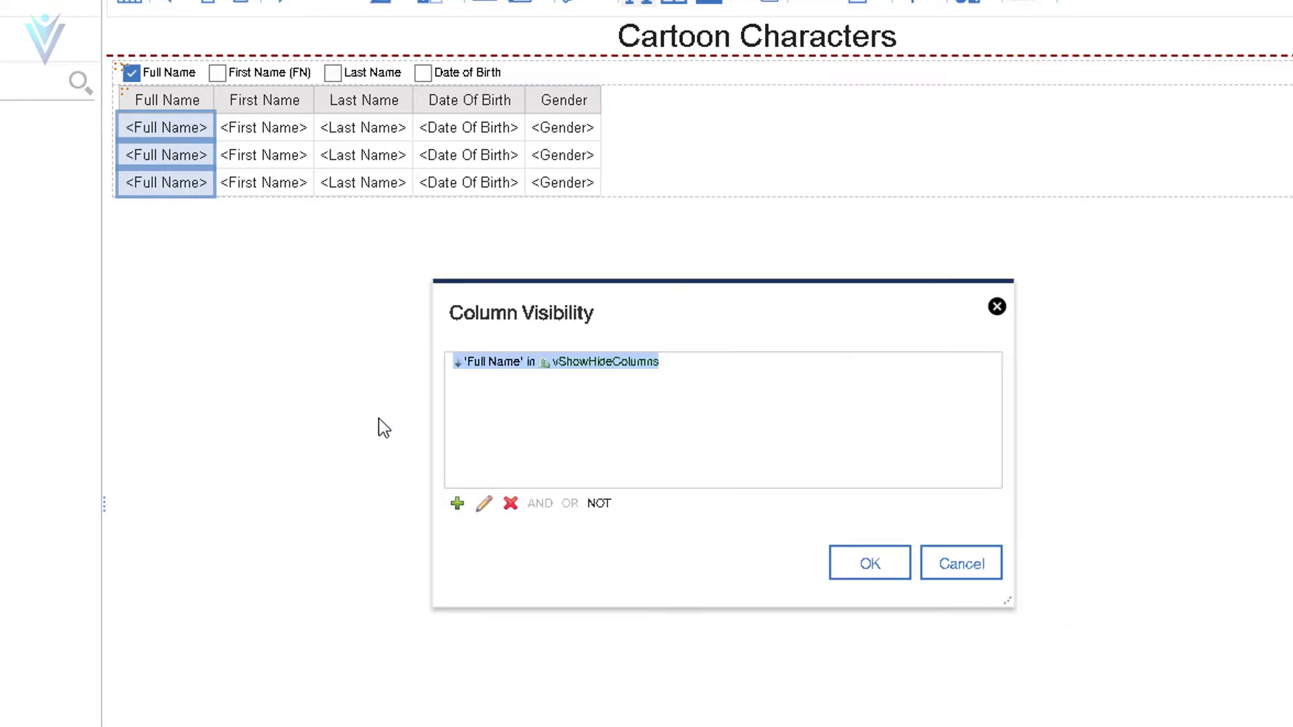
pyautogui.click(846, 563)
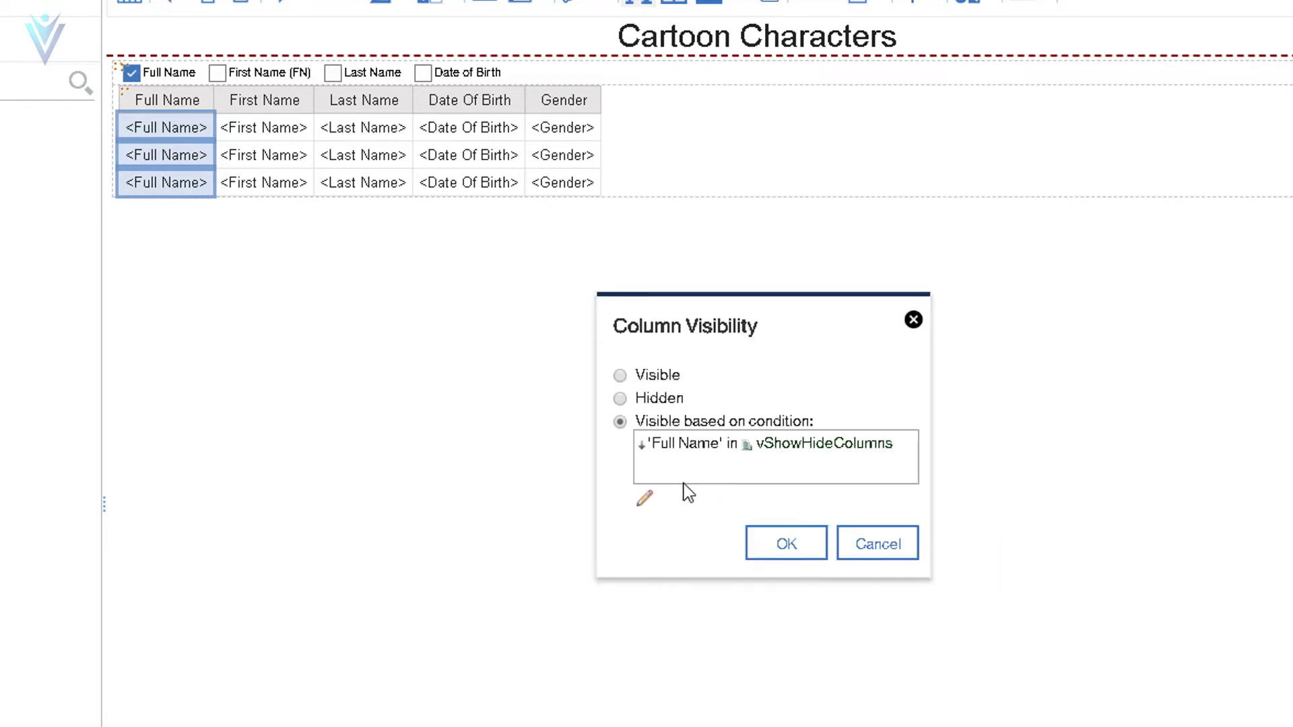
pyautogui.click(781, 545)
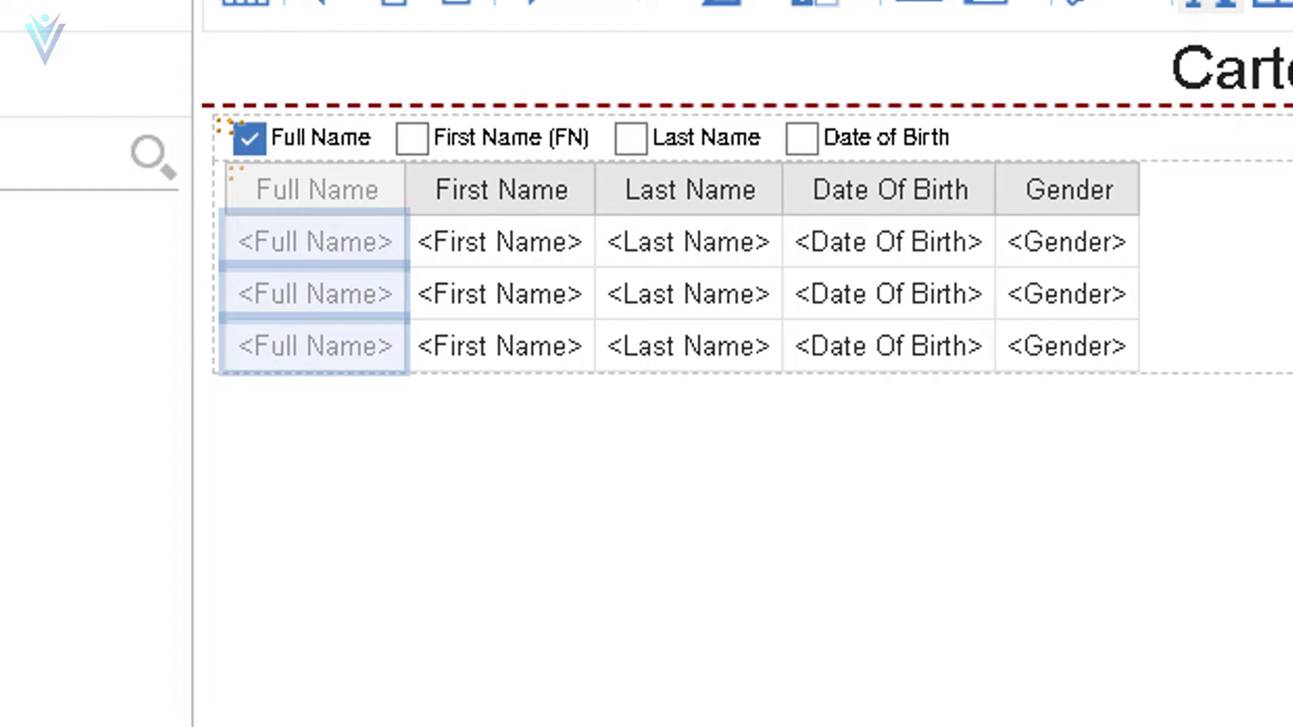
# Step: Check the Full Name column in the list, run the active report, and test the First Name (FN) check box
pyautogui.click(466, 338)
pyautogui.click(244, 183)
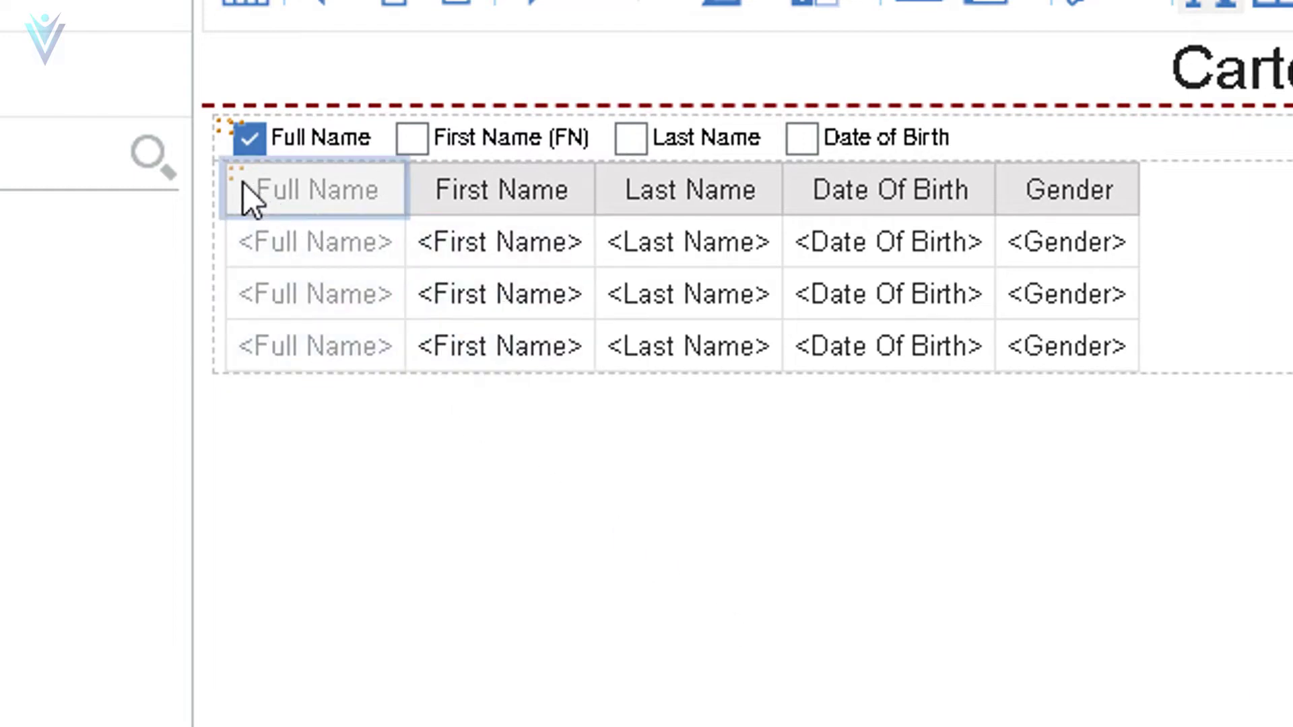
pyautogui.click(286, 261)
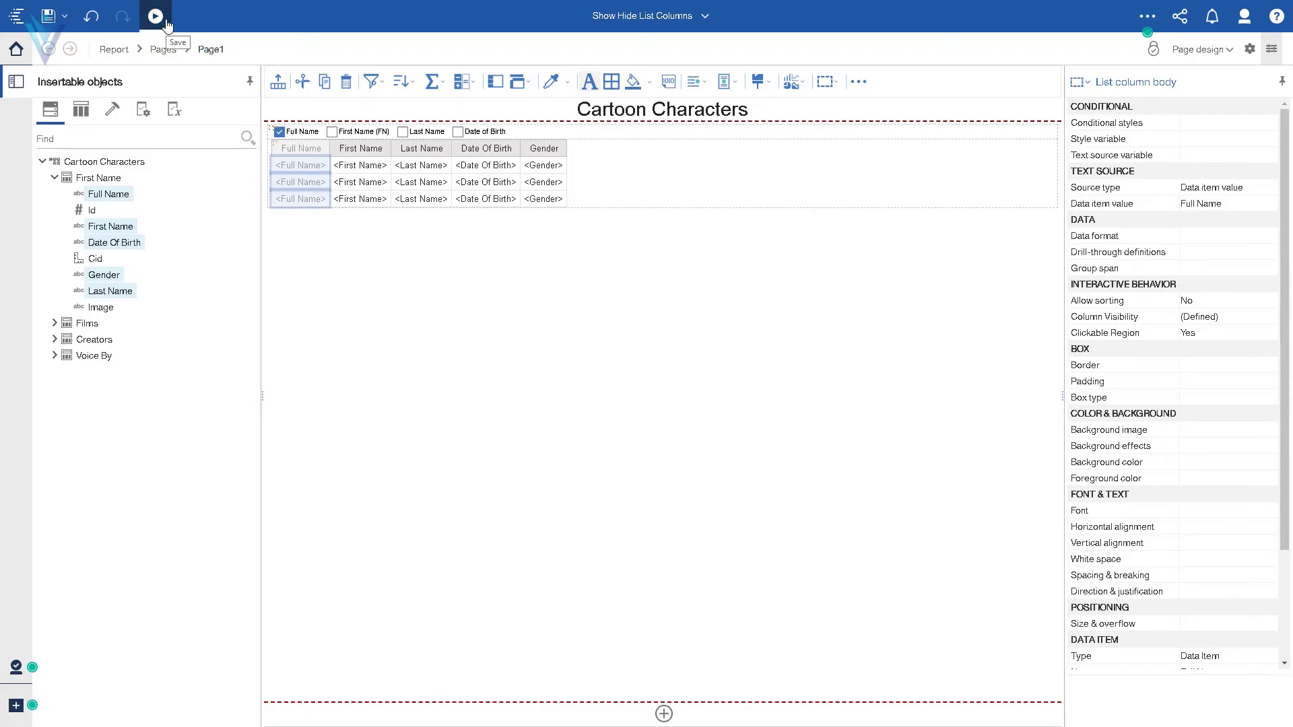
pyautogui.click(157, 17)
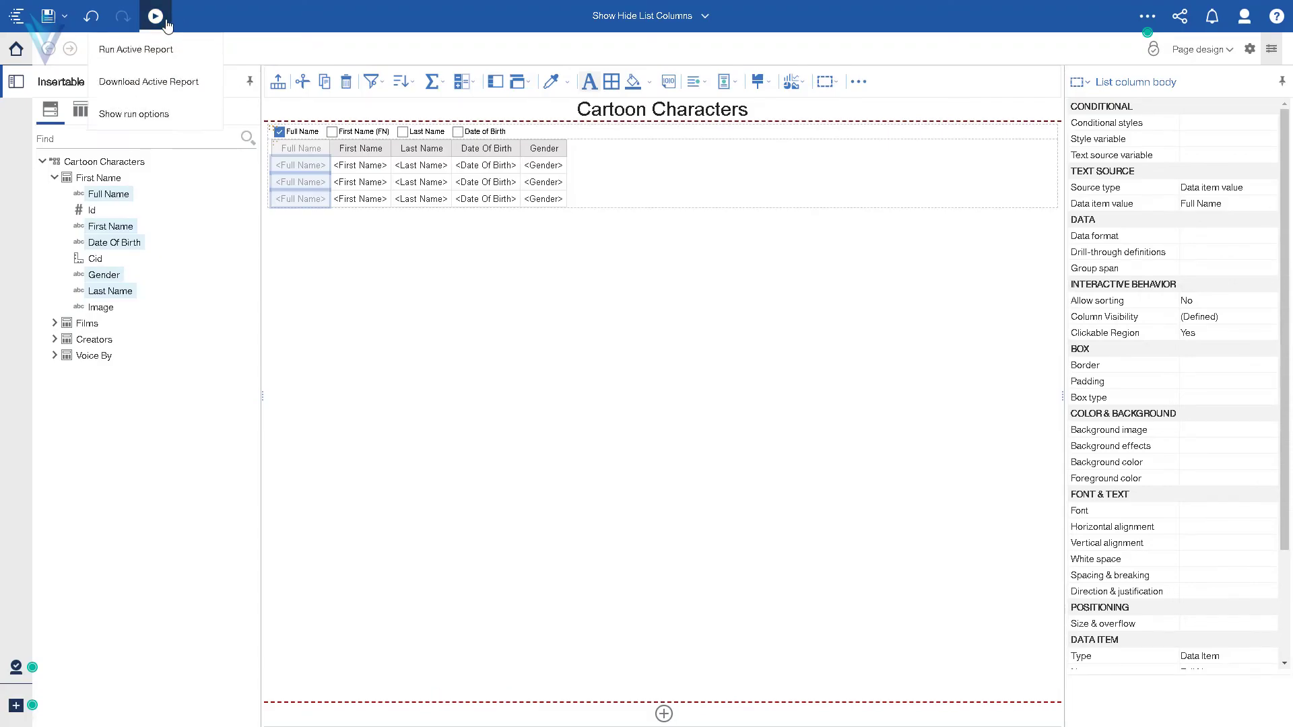
pyautogui.click(153, 50)
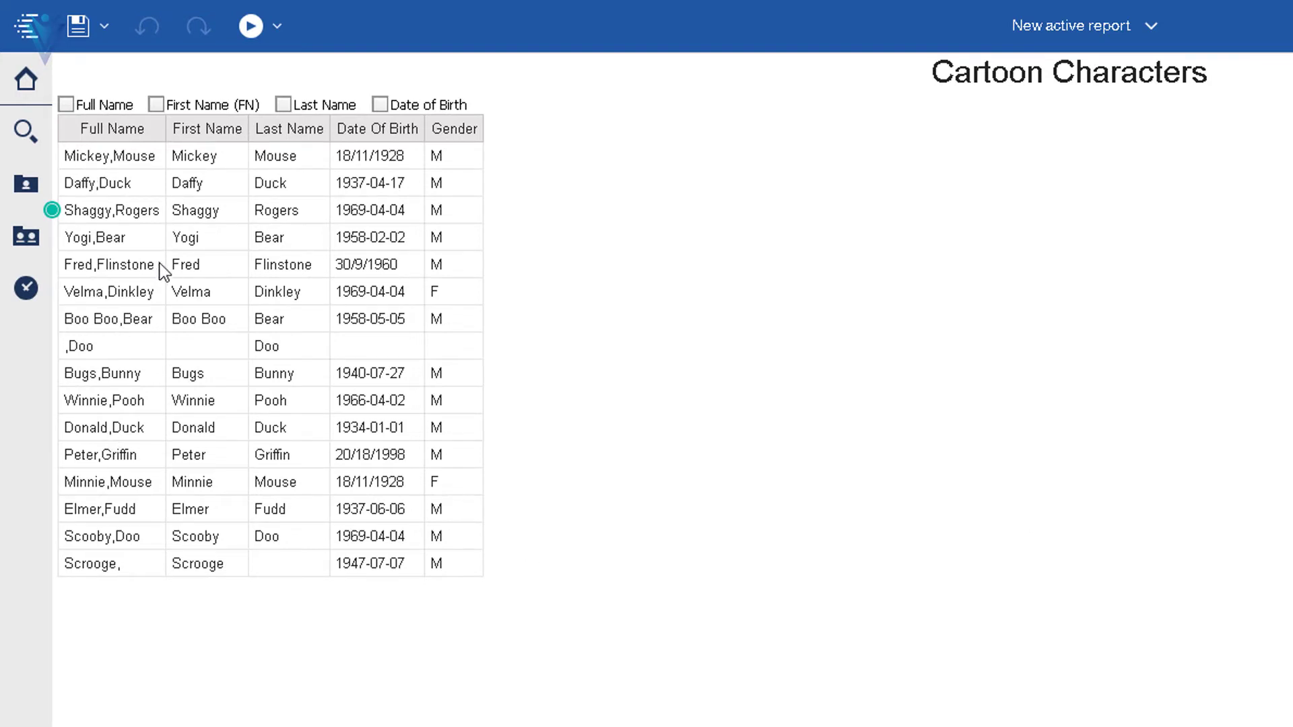
pyautogui.click(157, 104)
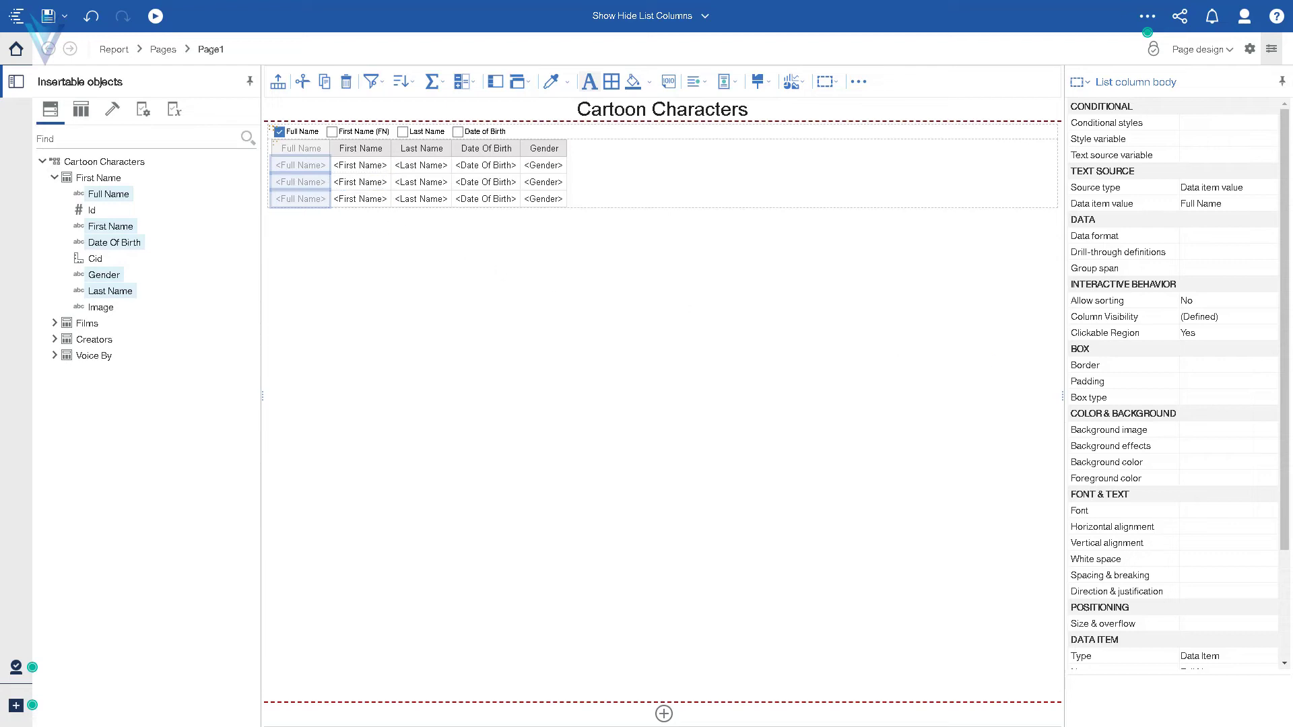
# Step: Turn off dropping the condition when the variable is empty in the Full Name column's visibility condition, and apply the change
pyautogui.click(1233, 318)
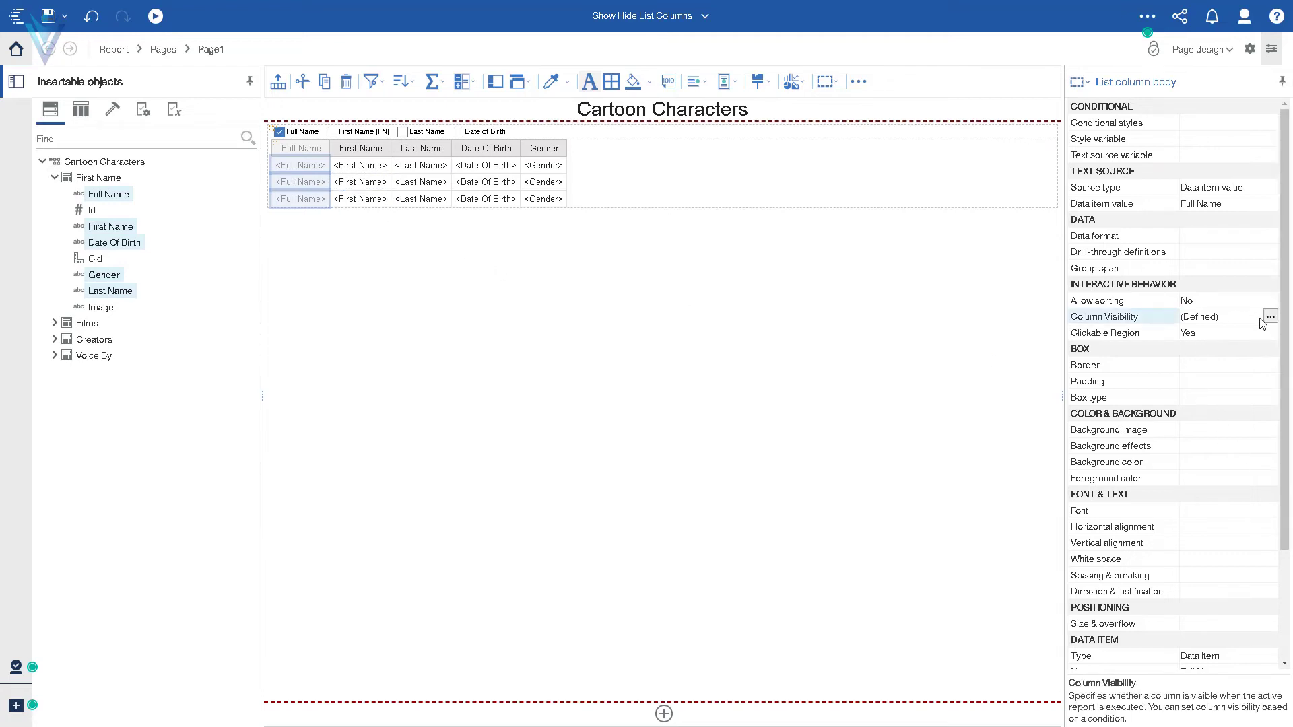
pyautogui.click(1270, 316)
pyautogui.click(590, 423)
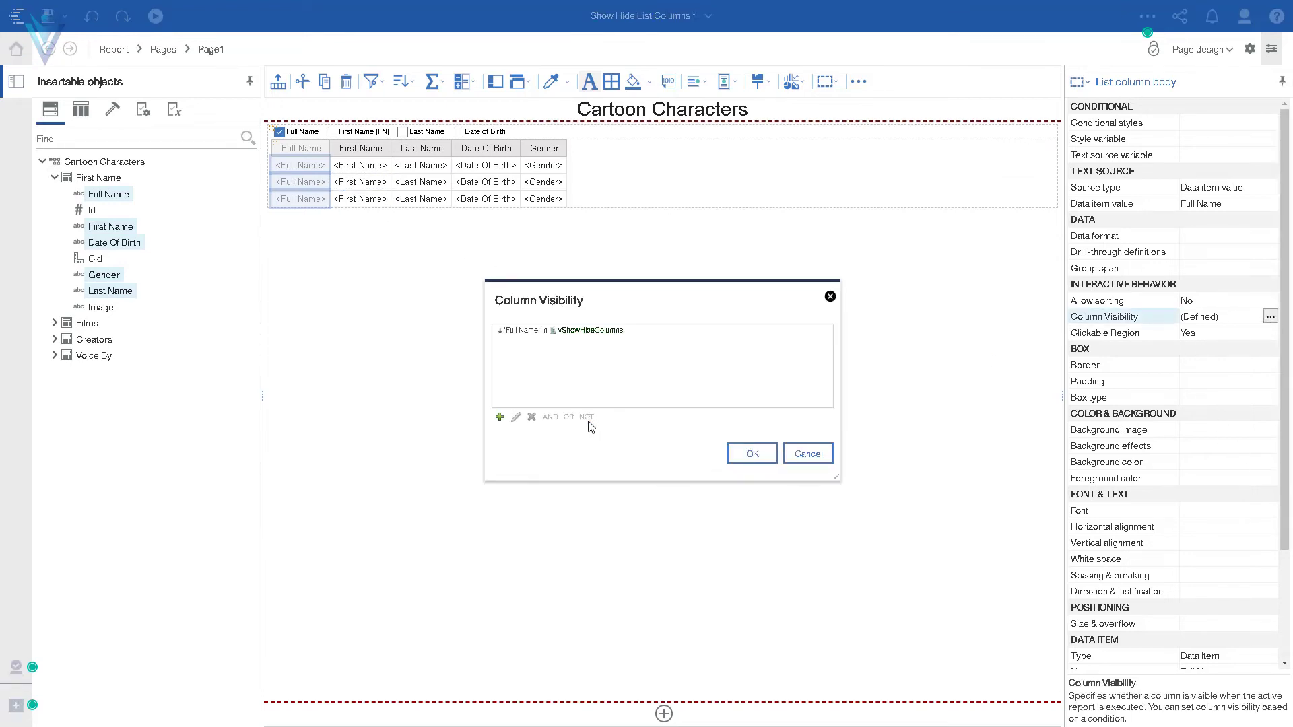
pyautogui.click(526, 332)
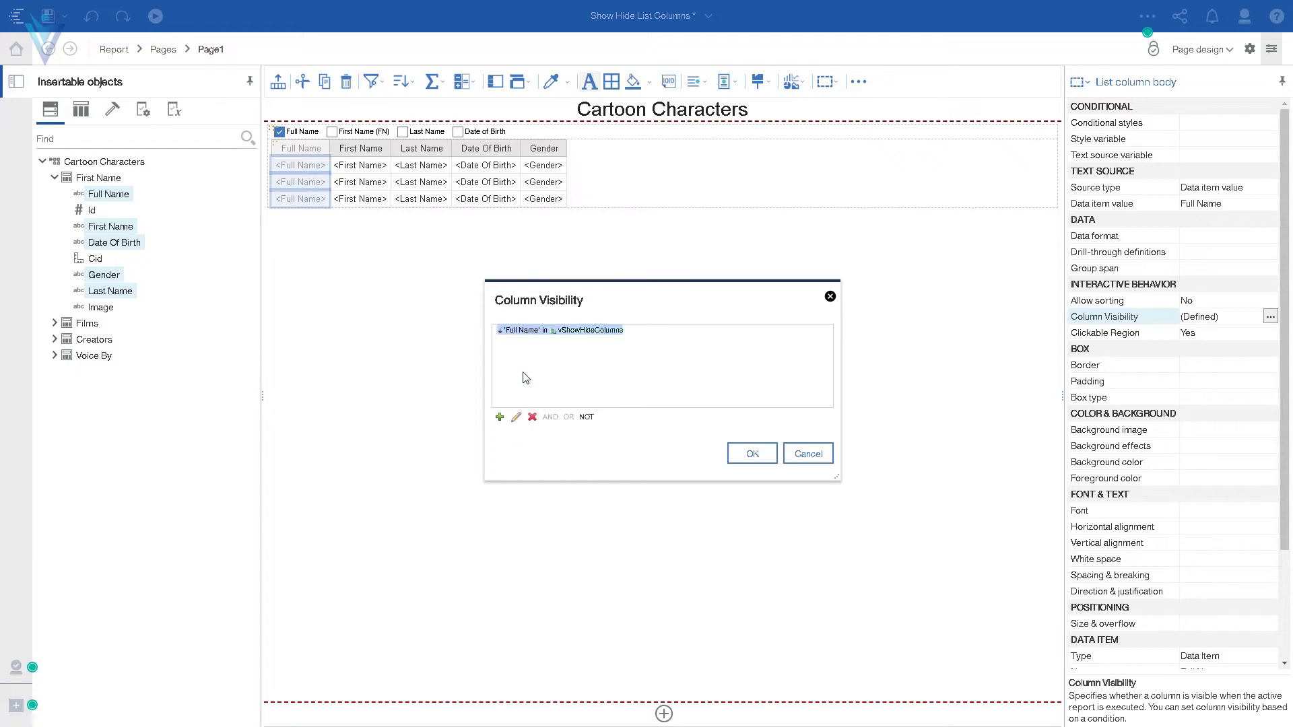
pyautogui.click(516, 417)
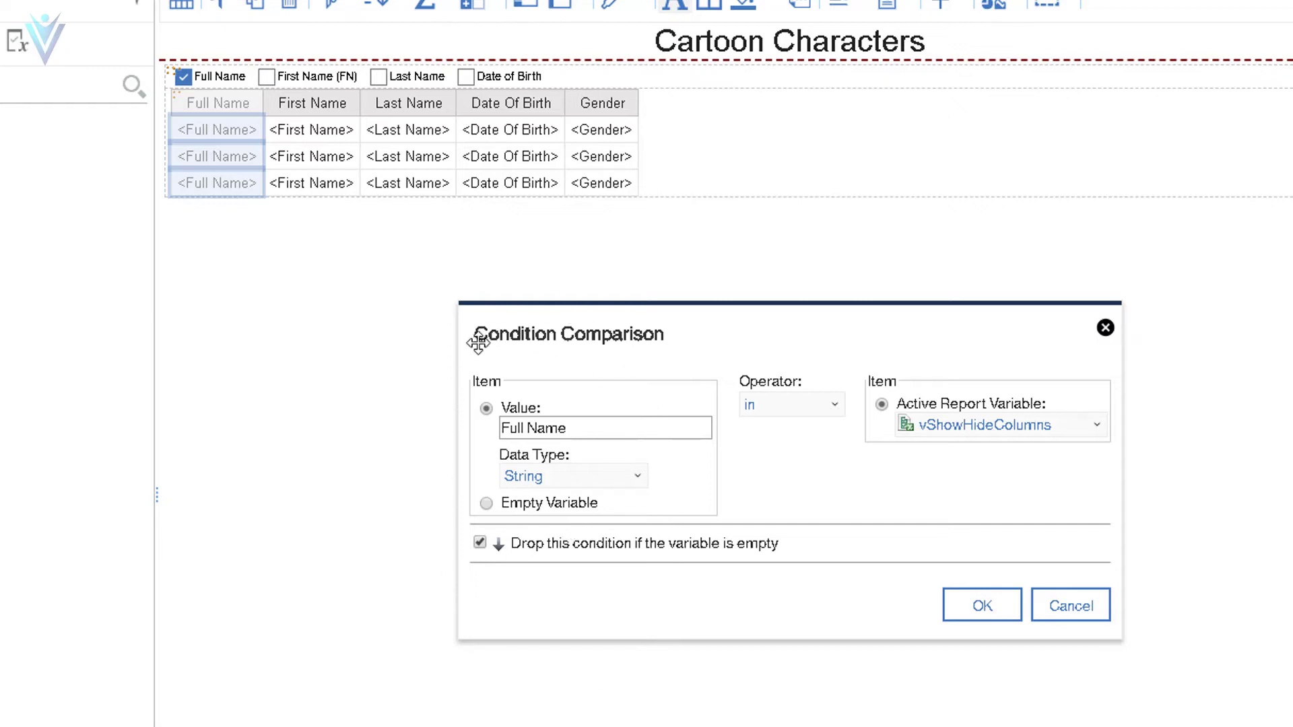
pyautogui.click(480, 542)
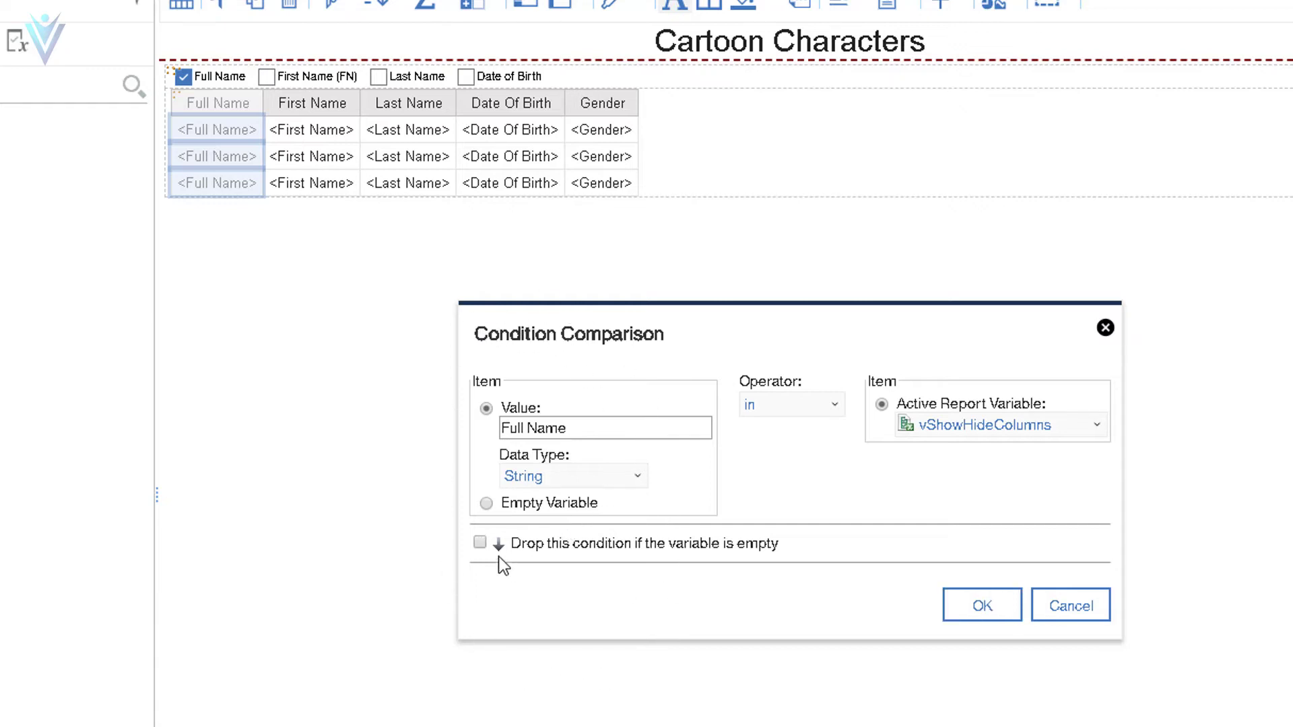
pyautogui.click(978, 610)
pyautogui.click(920, 585)
pyautogui.click(813, 576)
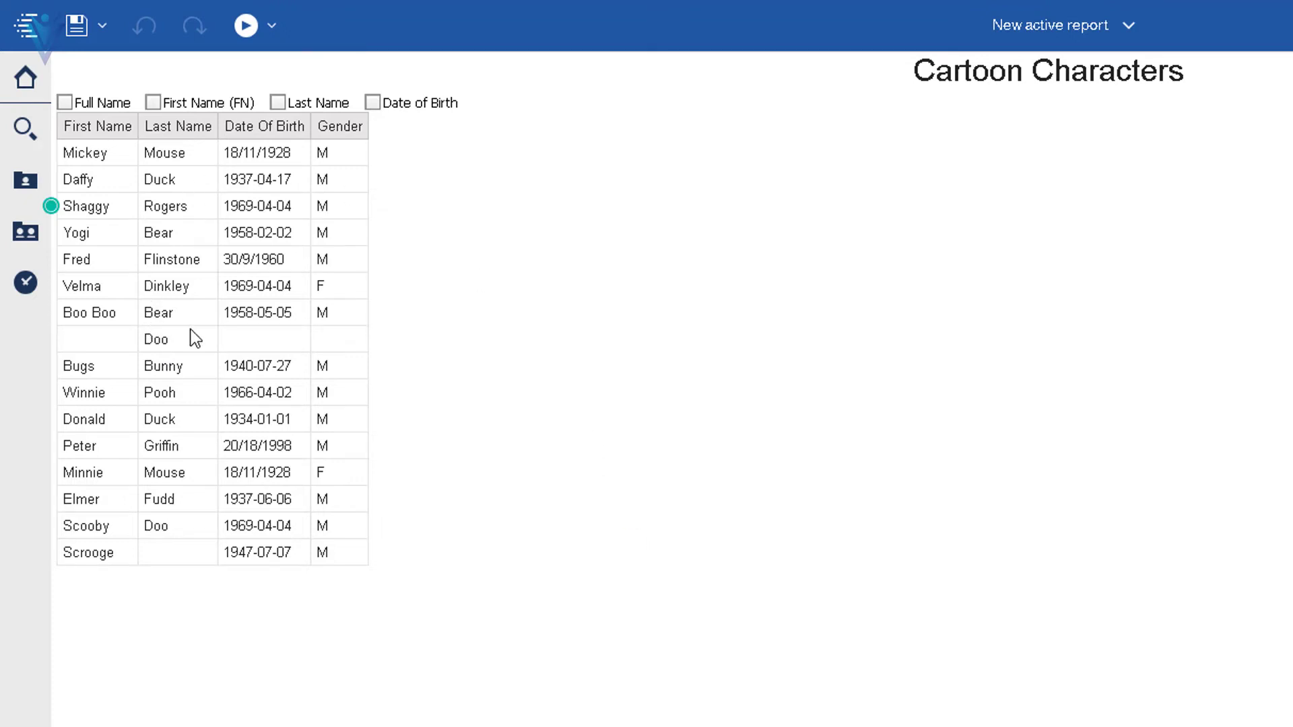
# Step: In the report output, select and clear the Full Name check box to test the column, and return to the report design
pyautogui.click(64, 103)
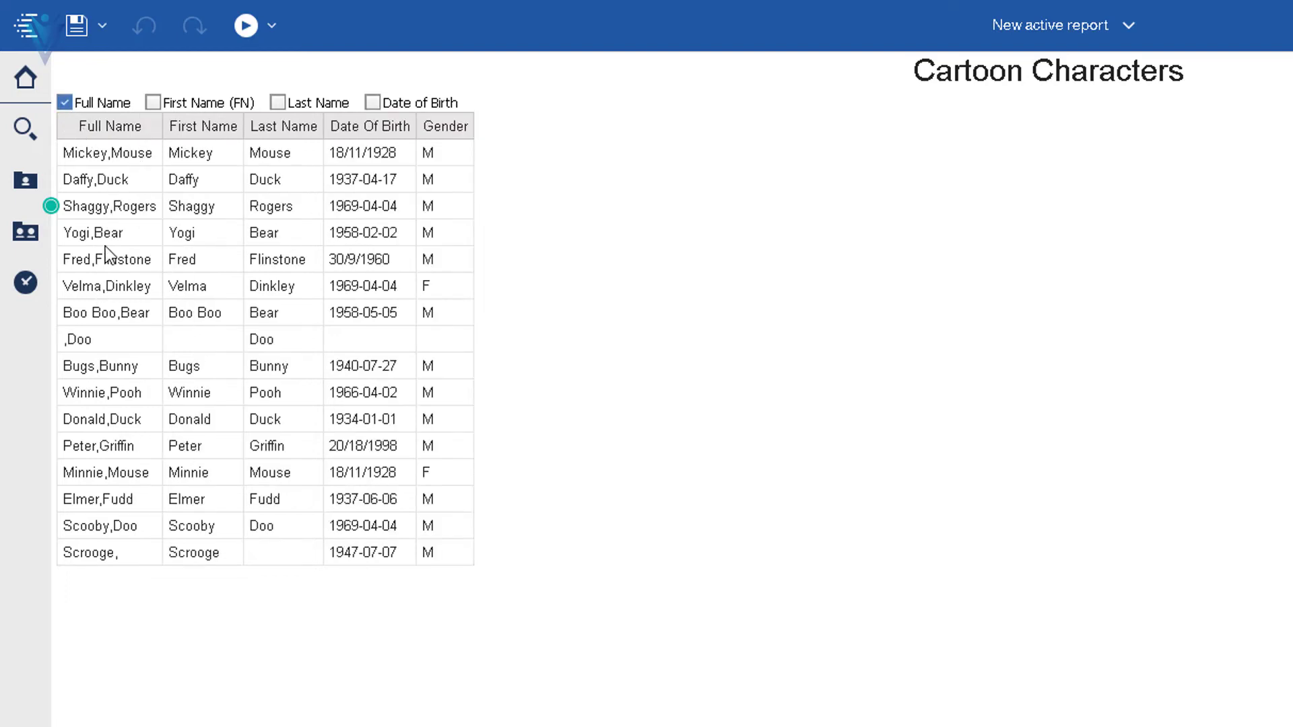
pyautogui.click(64, 102)
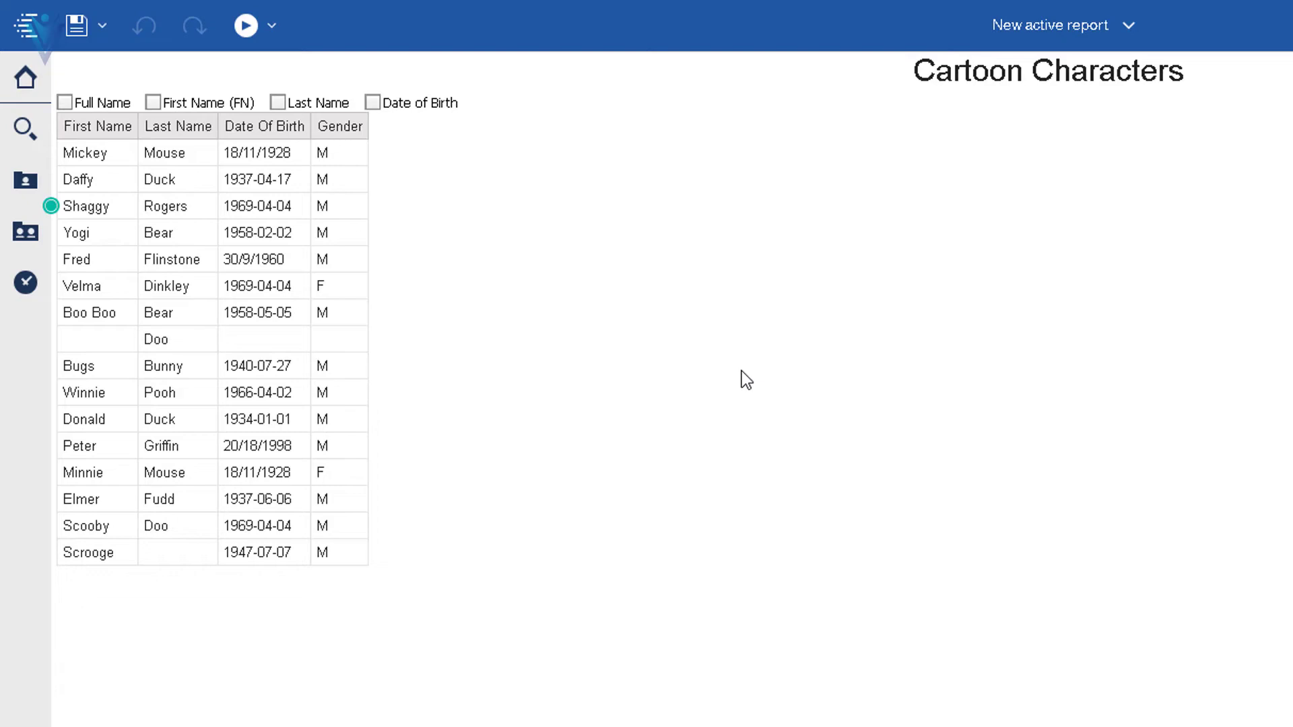
pyautogui.press('Escape')
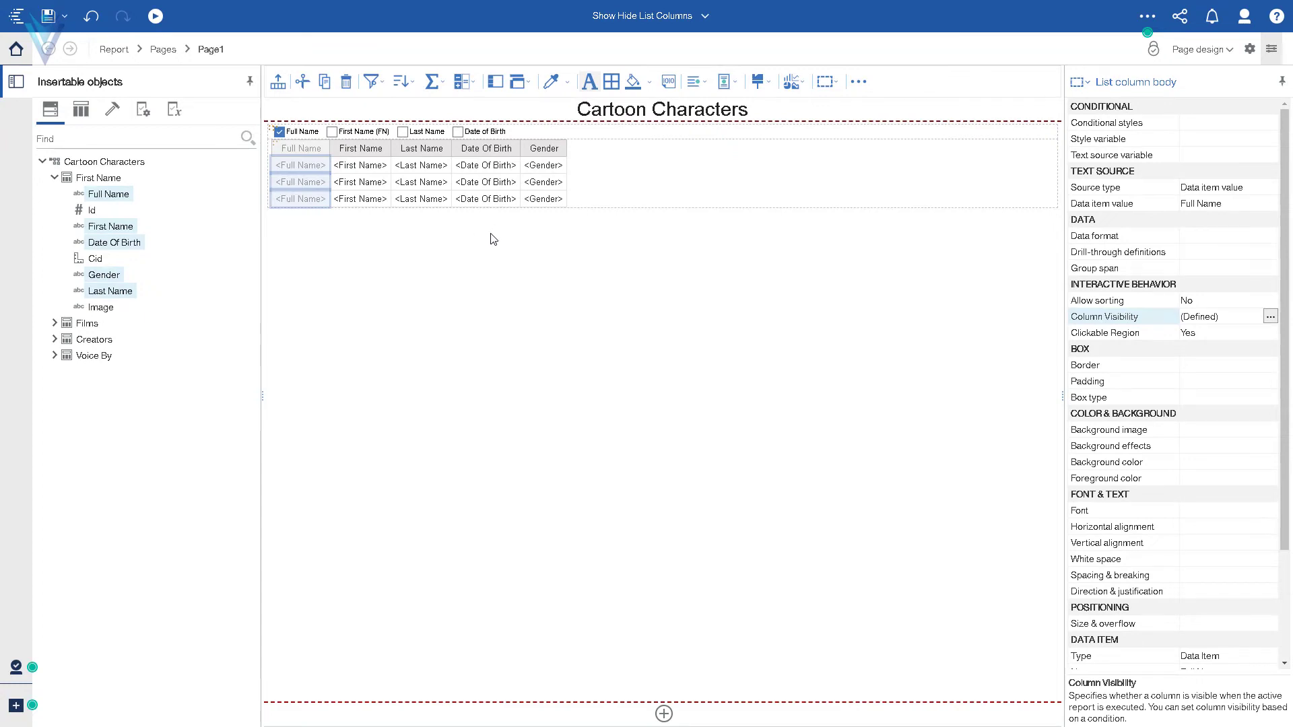
pyautogui.click(371, 198)
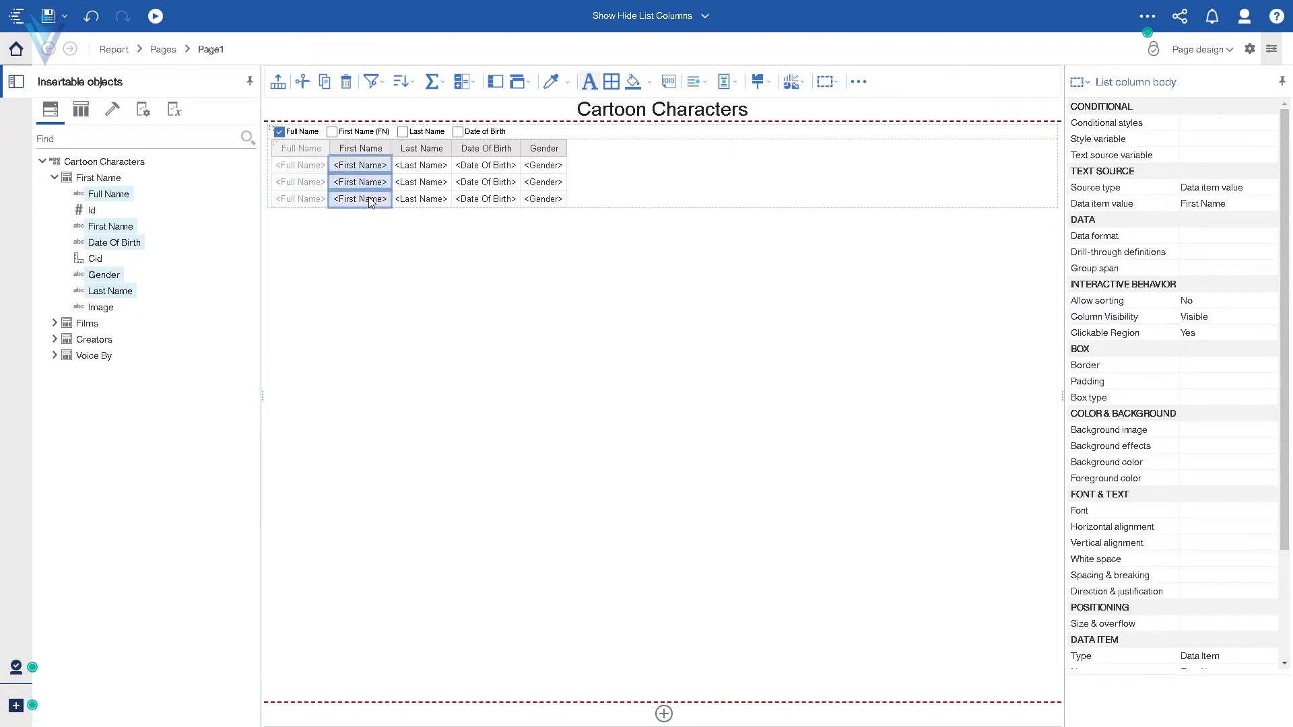
pyautogui.click(1215, 317)
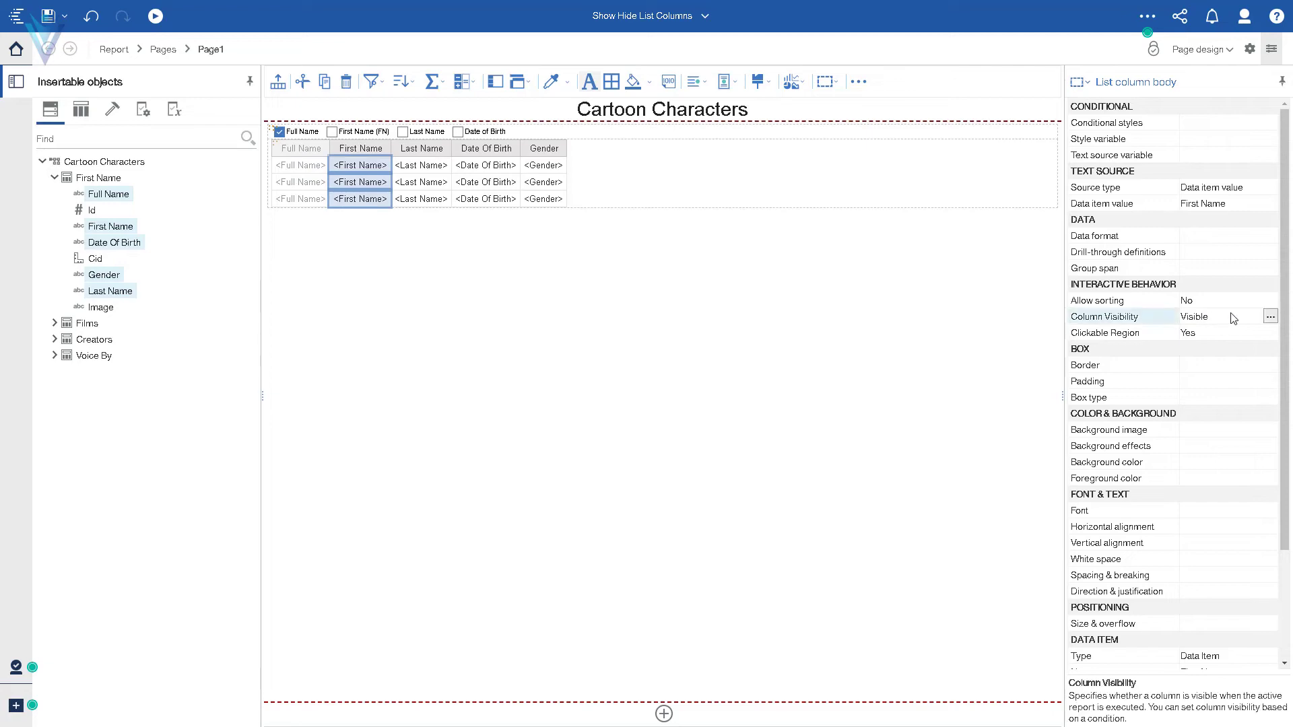
pyautogui.click(1270, 317)
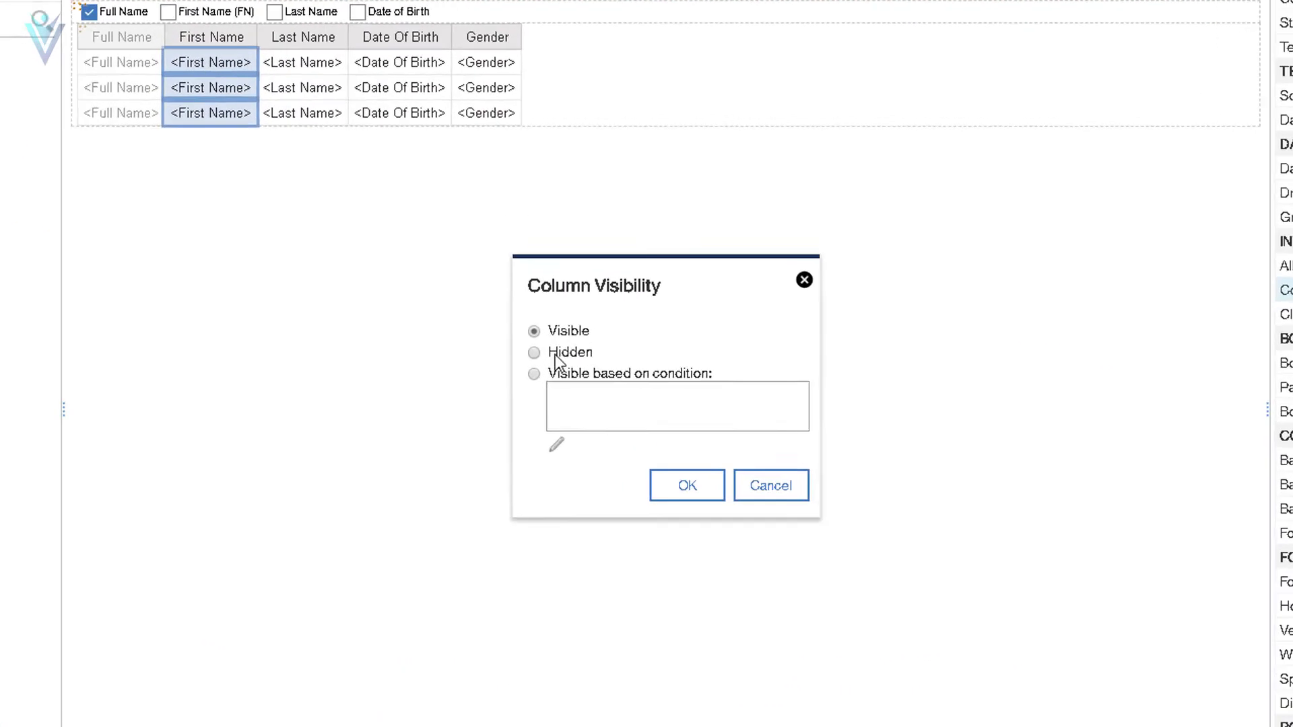
pyautogui.click(431, 377)
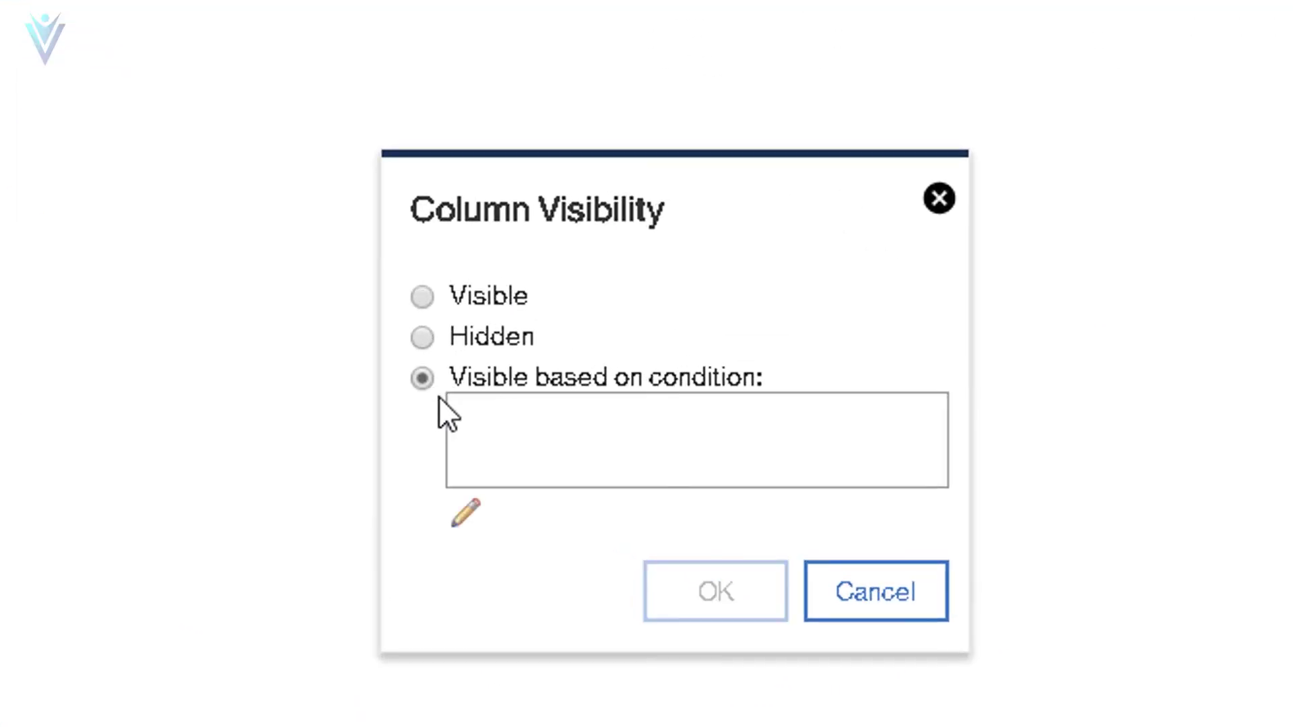
pyautogui.click(455, 512)
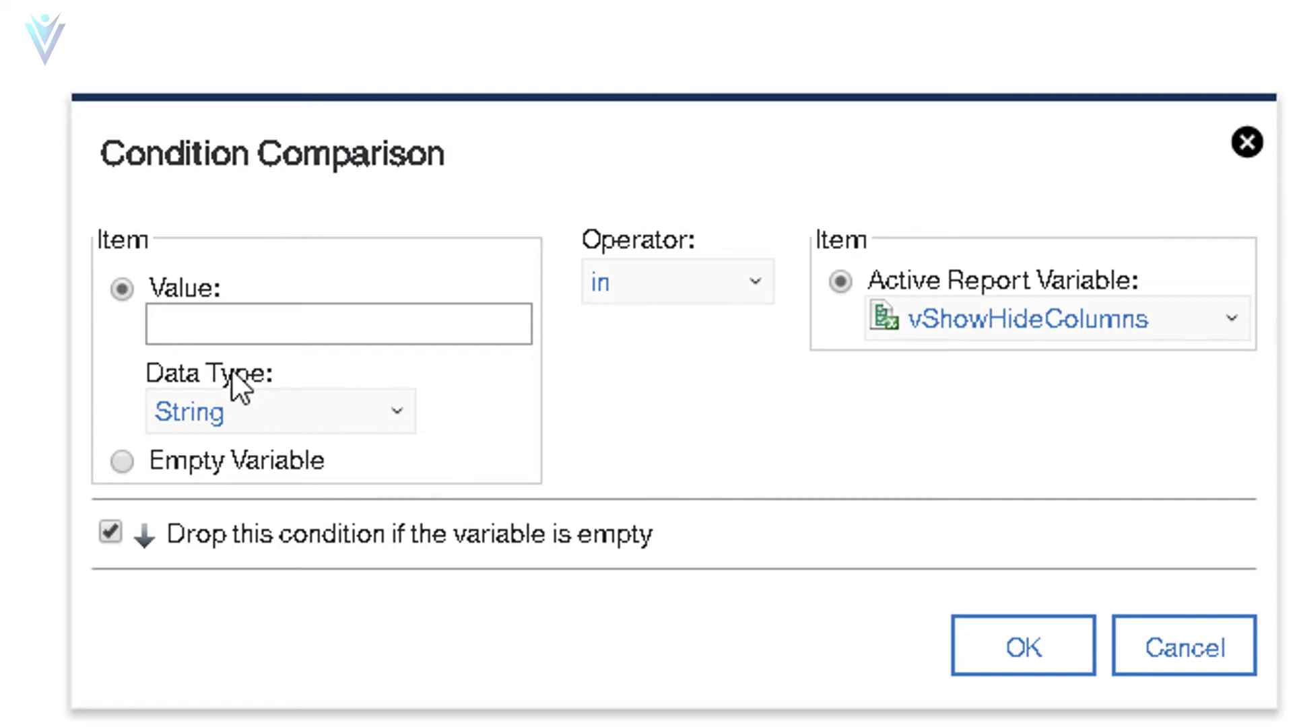
pyautogui.write('FirstName')
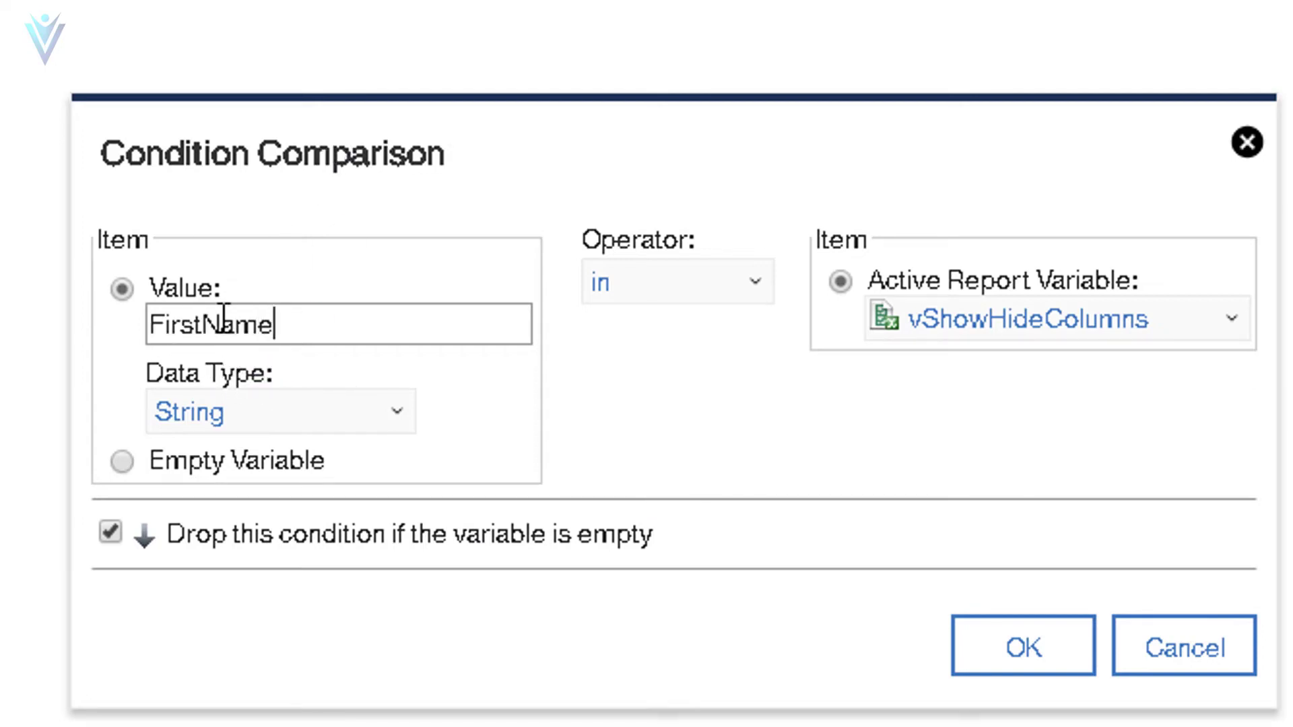
pyautogui.moveTo(341, 323); pyautogui.dragTo(47, 350)
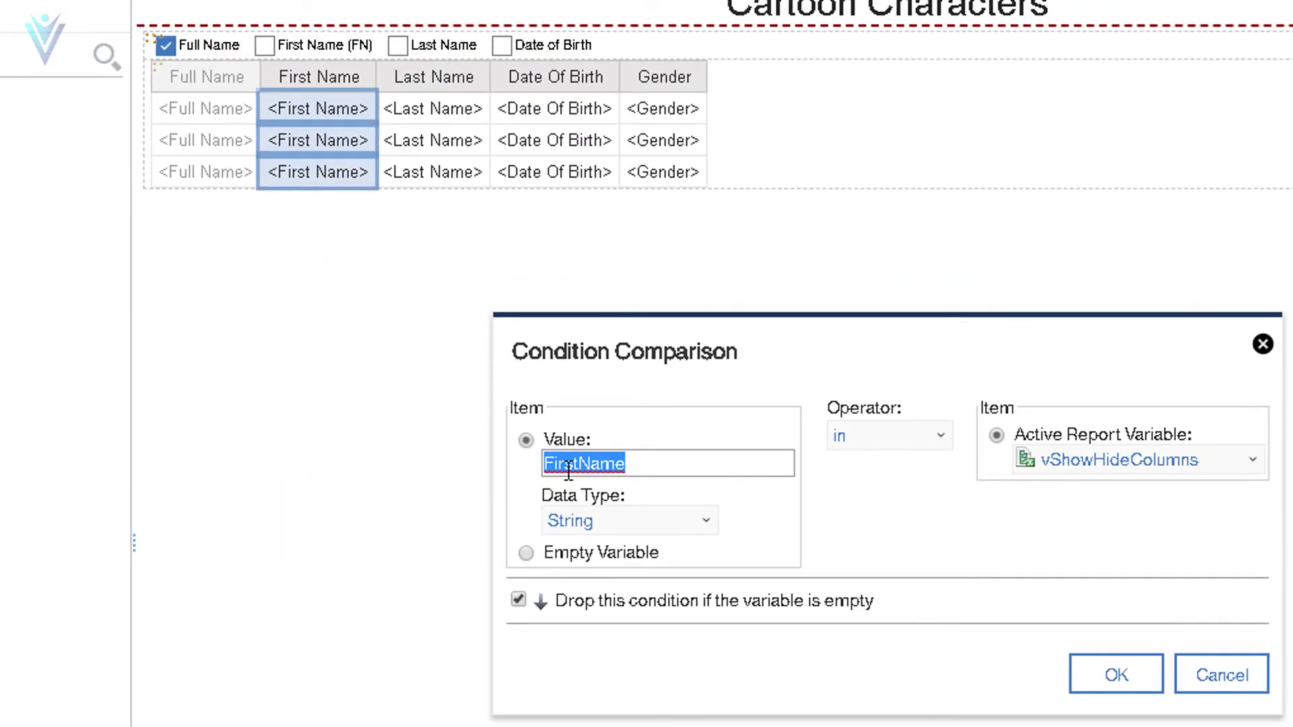
pyautogui.click(604, 466)
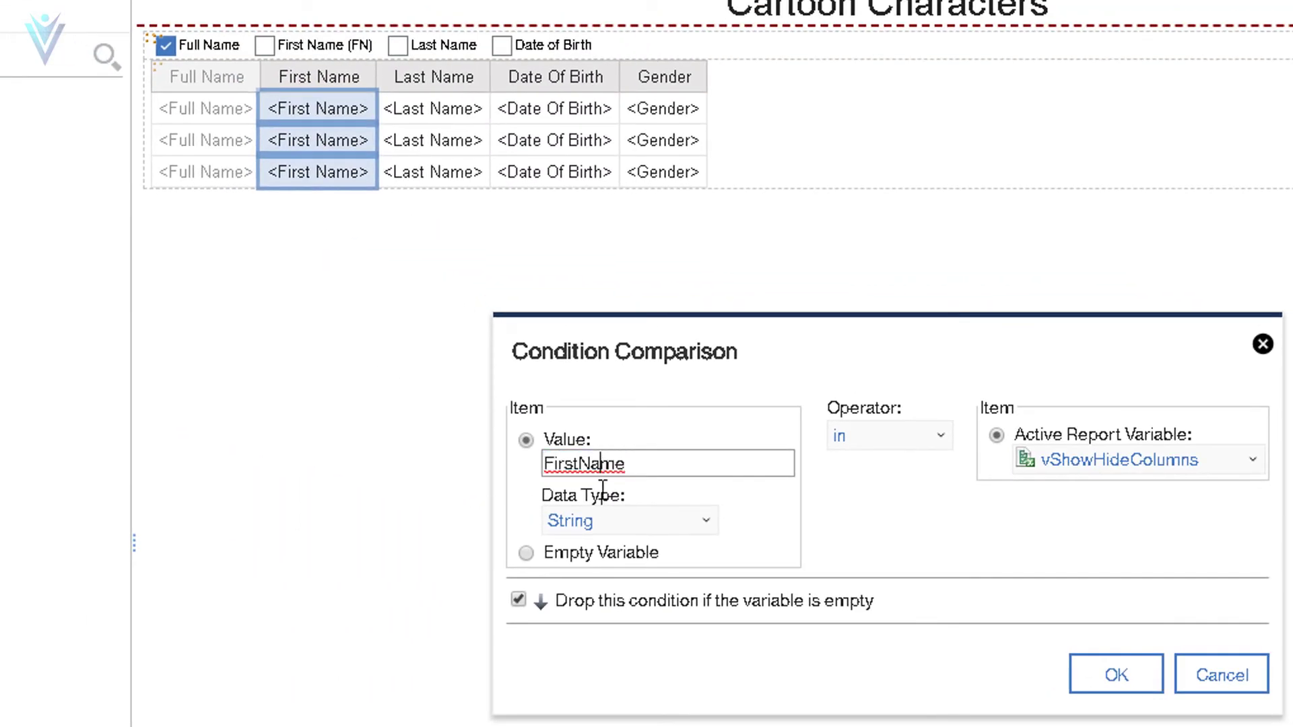
pyautogui.doubleClick(604, 465)
pyautogui.click(643, 464)
pyautogui.click(583, 464)
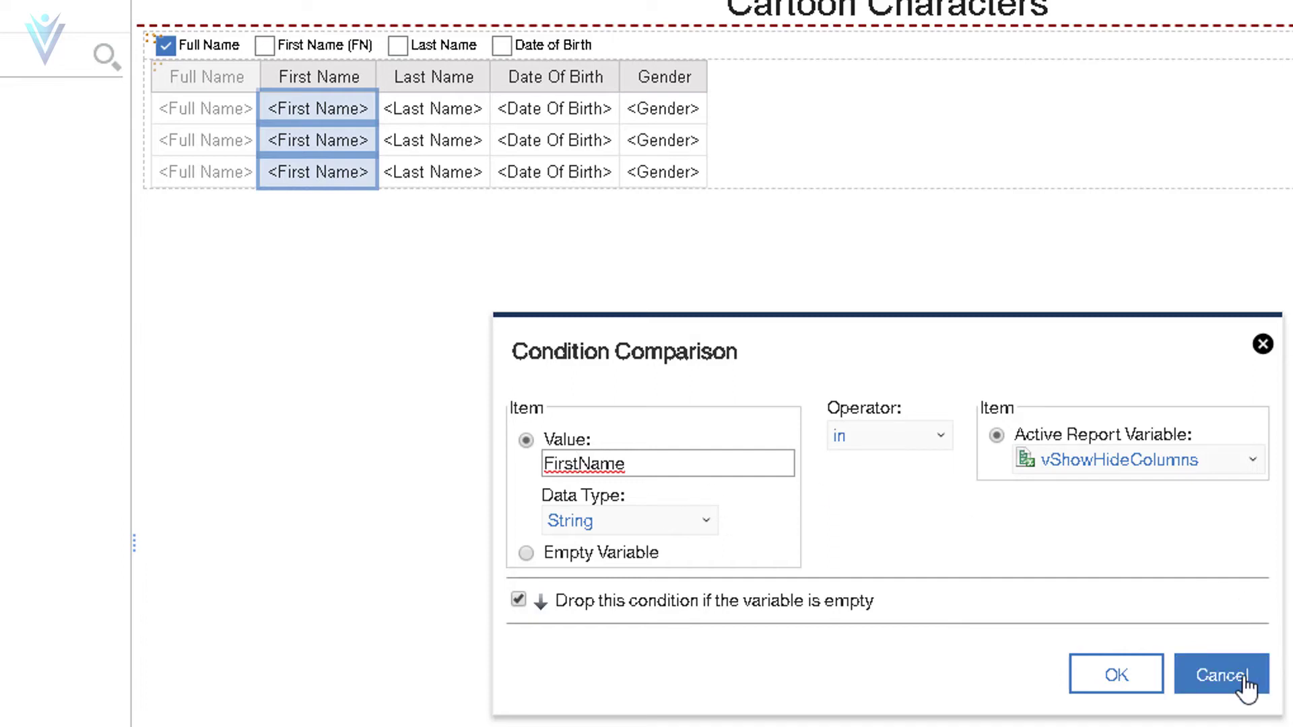
pyautogui.doubleClick(679, 470)
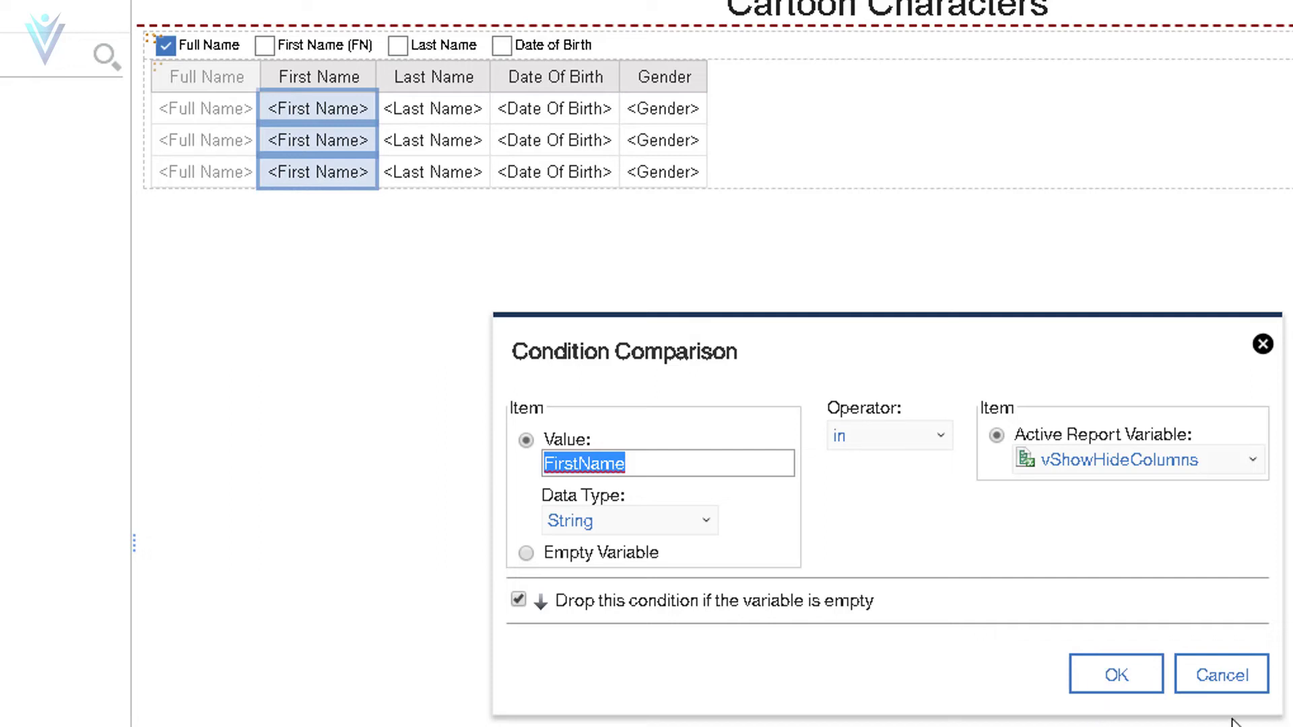
pyautogui.click(1221, 676)
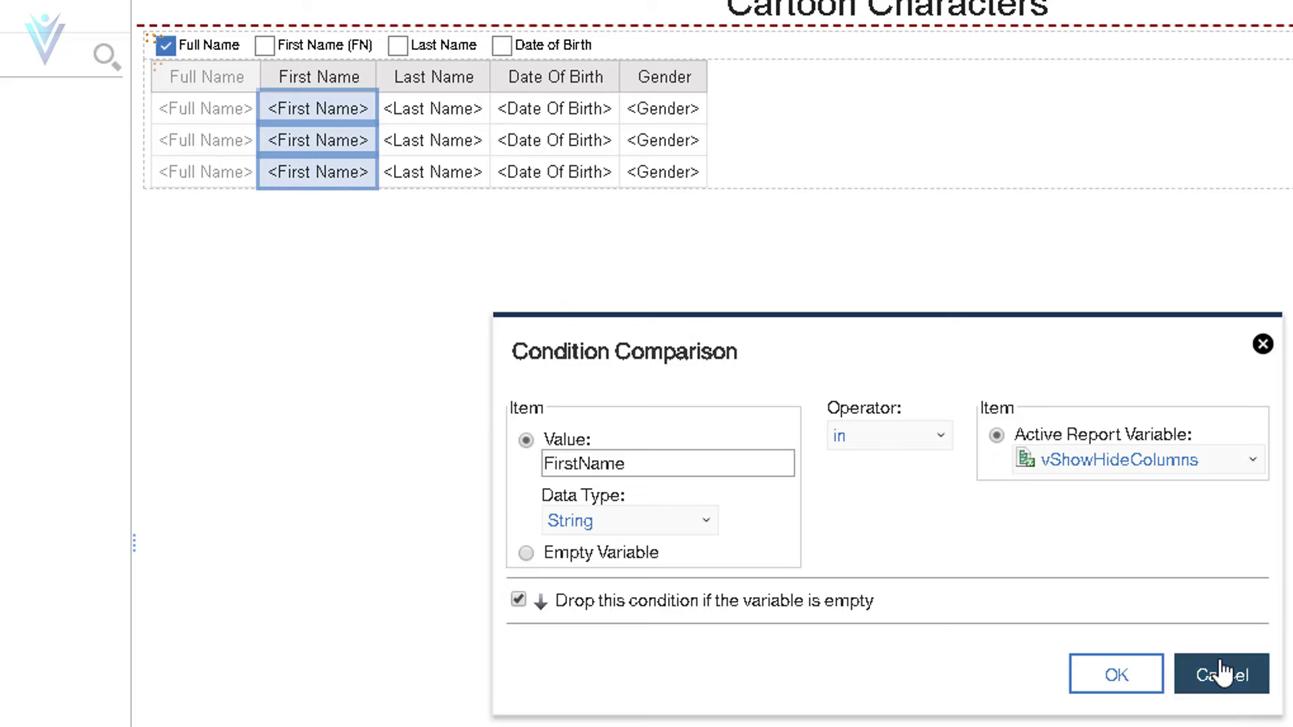
pyautogui.click(1152, 657)
pyautogui.click(1007, 647)
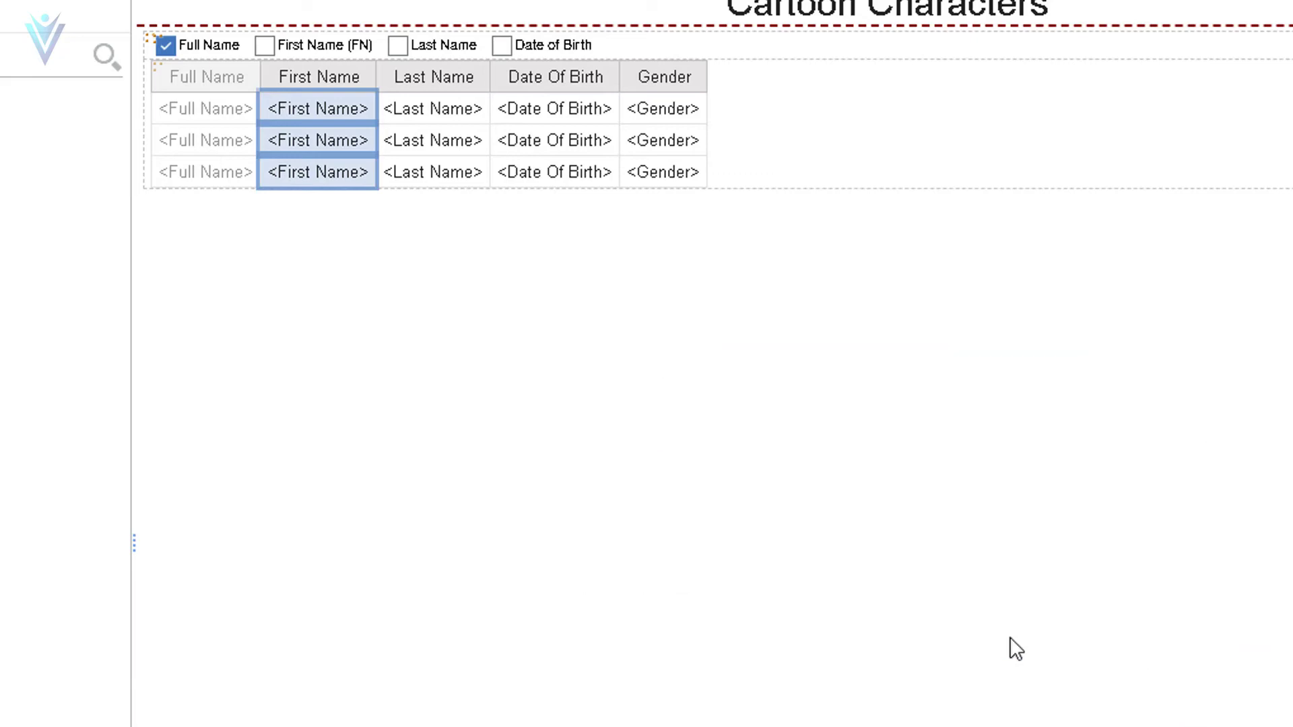
# Step: Examine the labels and Ids in the check box group's definition, and close it without changes
pyautogui.click(158, 45)
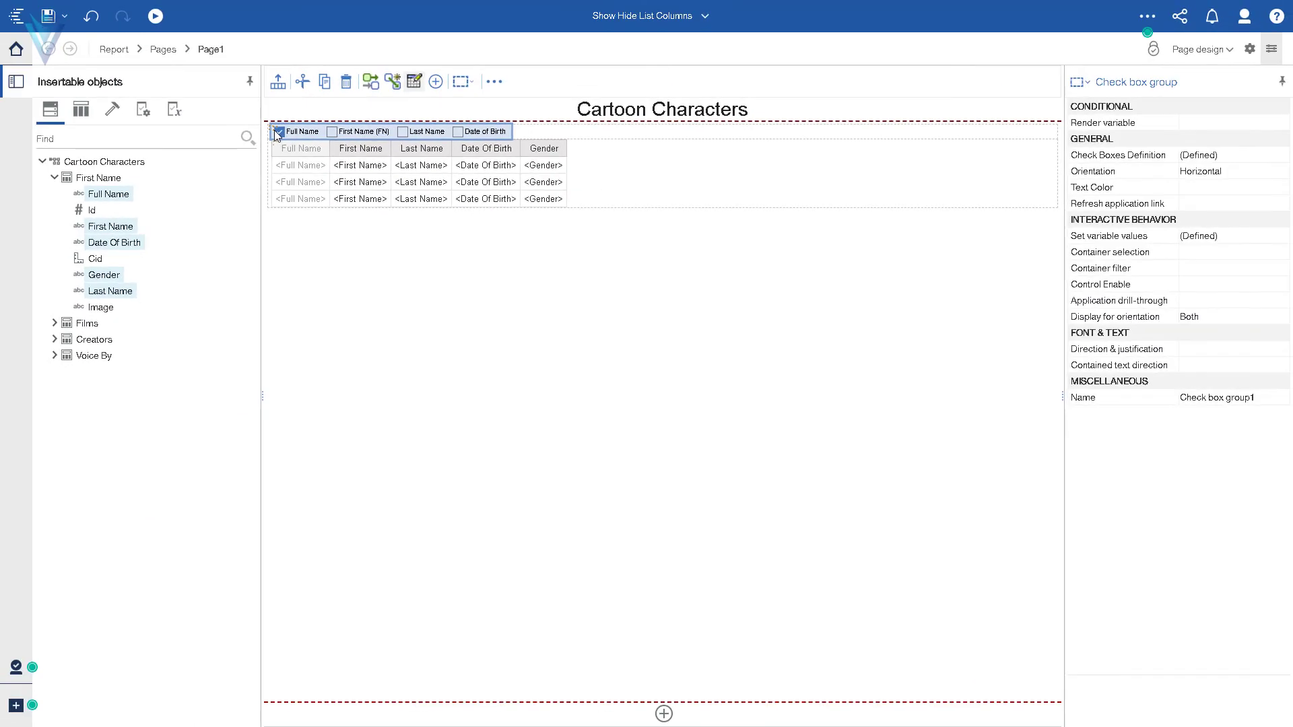
pyautogui.click(416, 82)
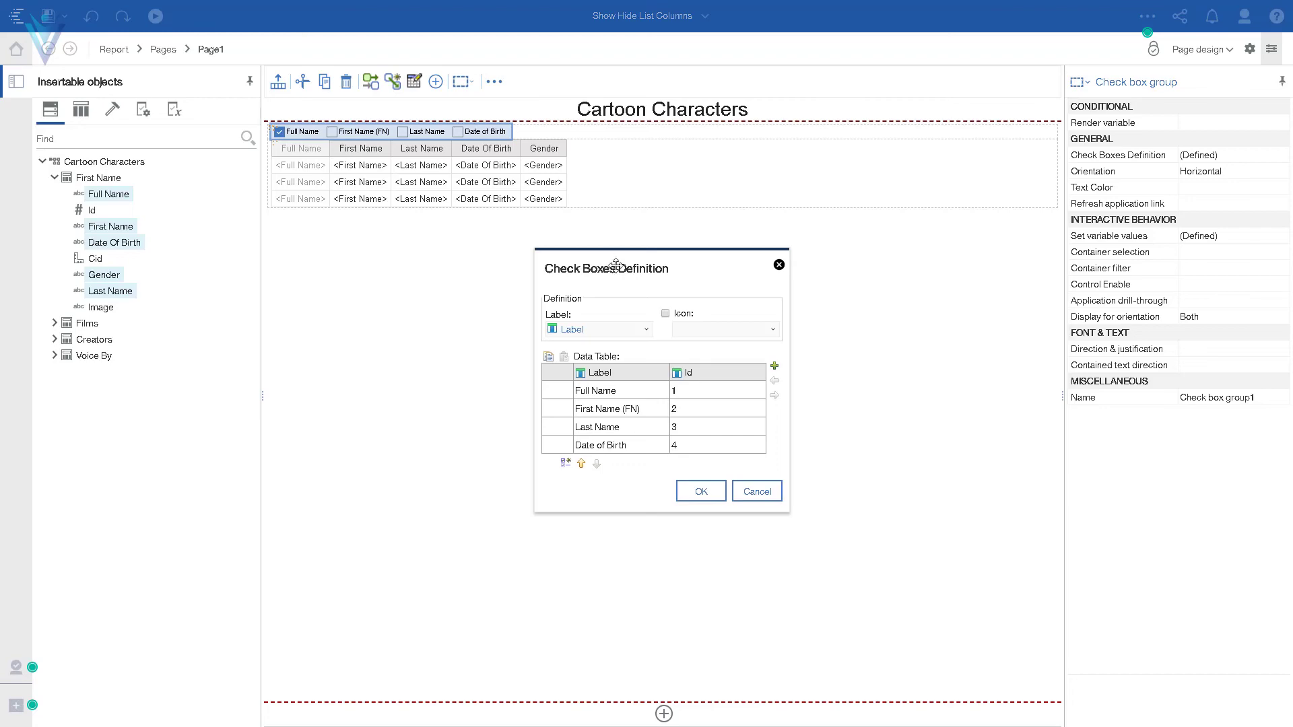
pyautogui.moveTo(615, 264); pyautogui.dragTo(605, 202)
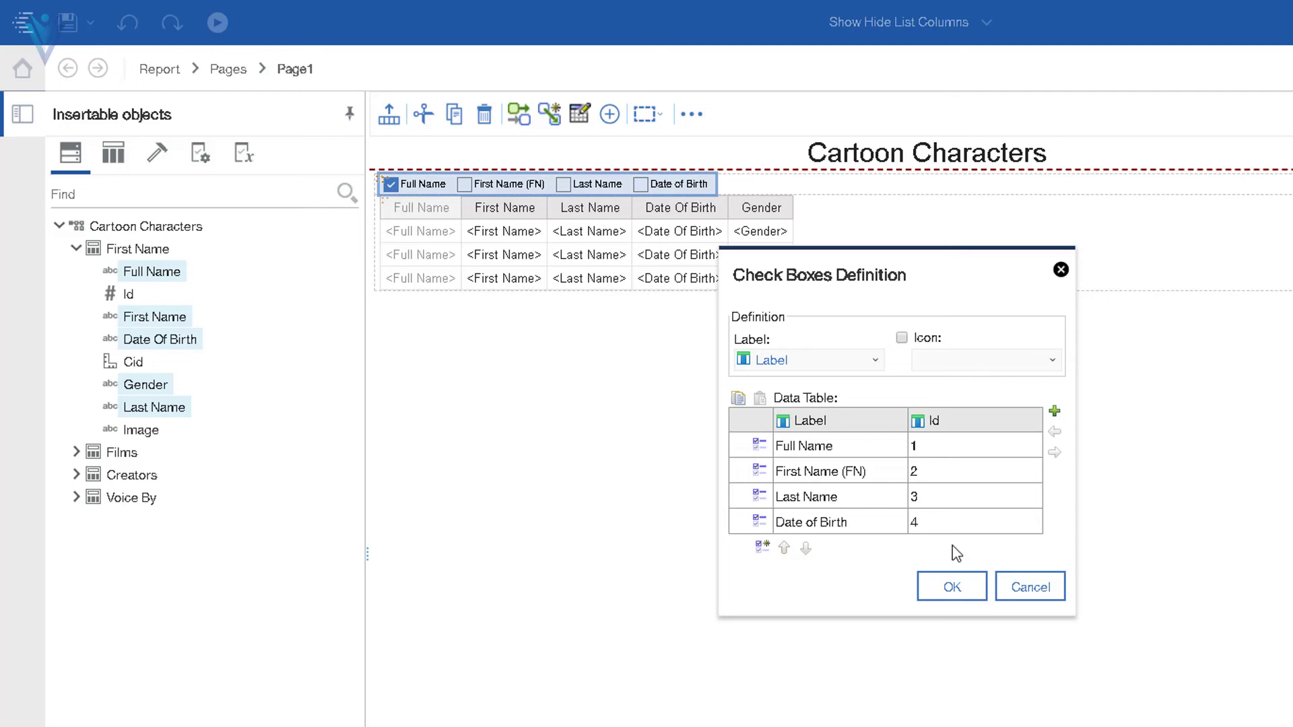
pyautogui.click(1030, 586)
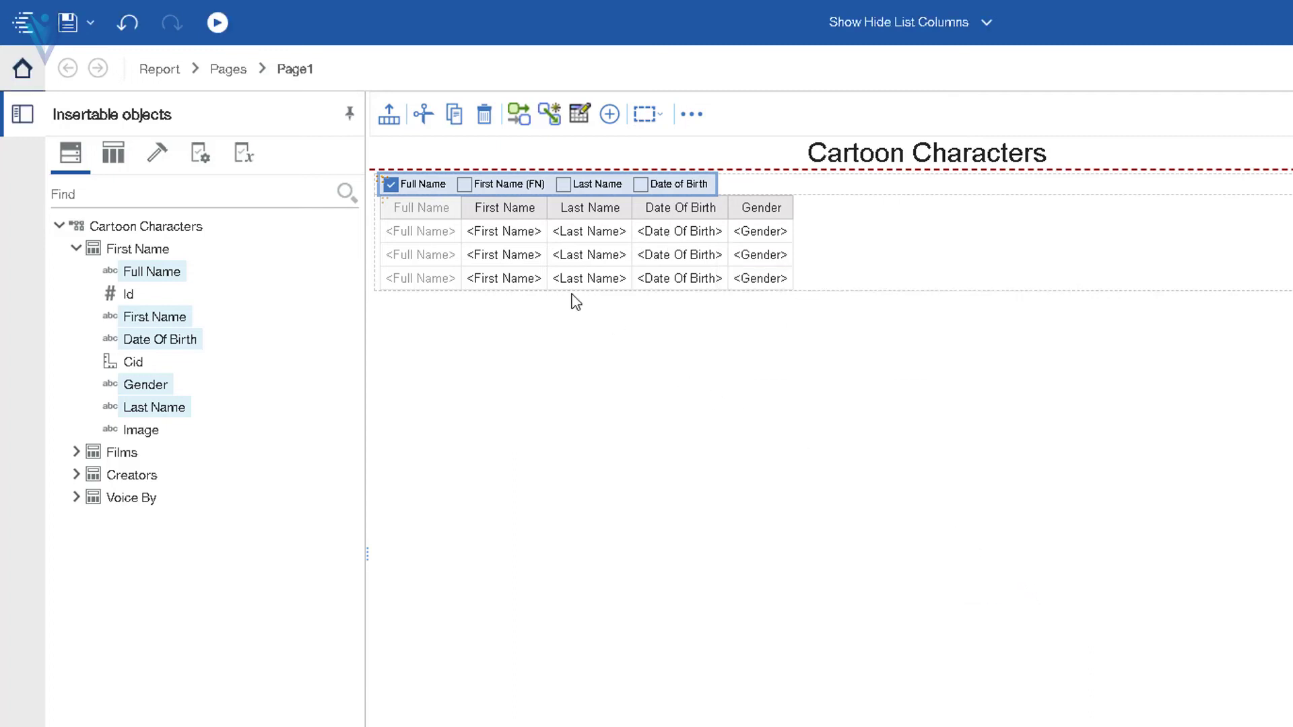
# Step: In the check box group's interactive behavior, set vShowHideColumns to Id on selection, and apply the change
pyautogui.click(524, 118)
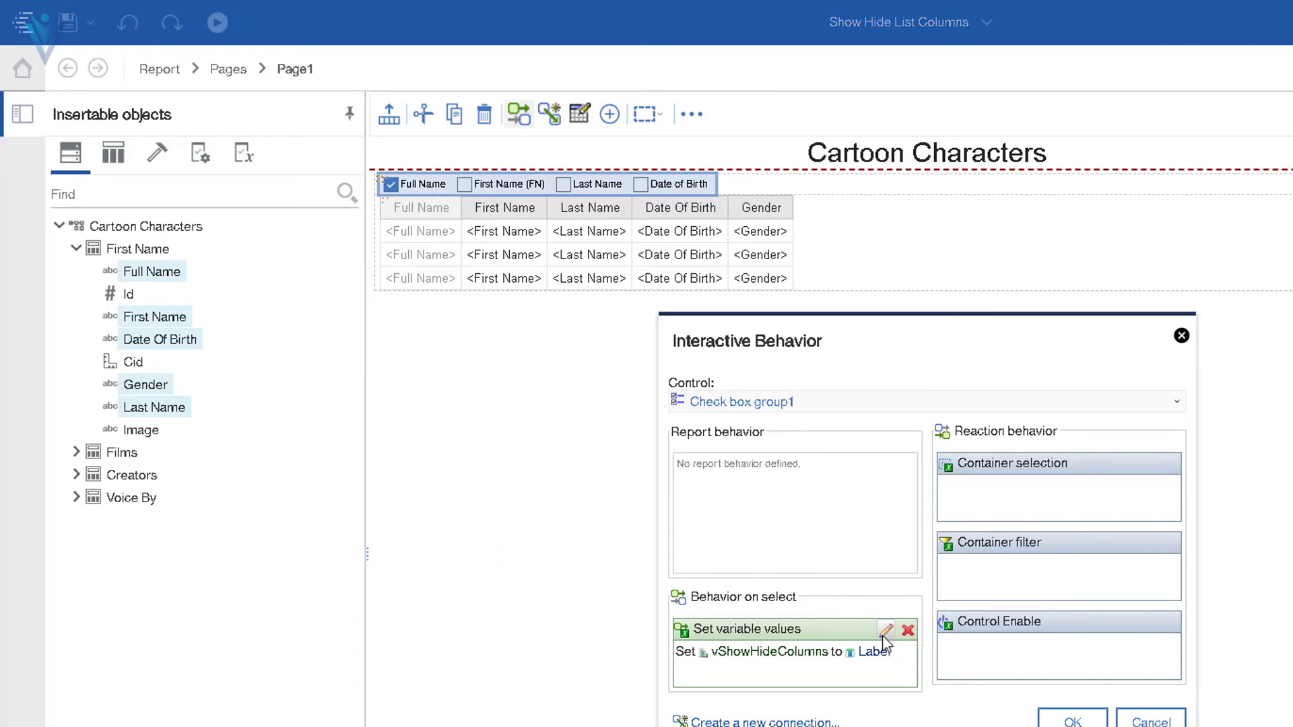
pyautogui.click(887, 630)
pyautogui.click(822, 480)
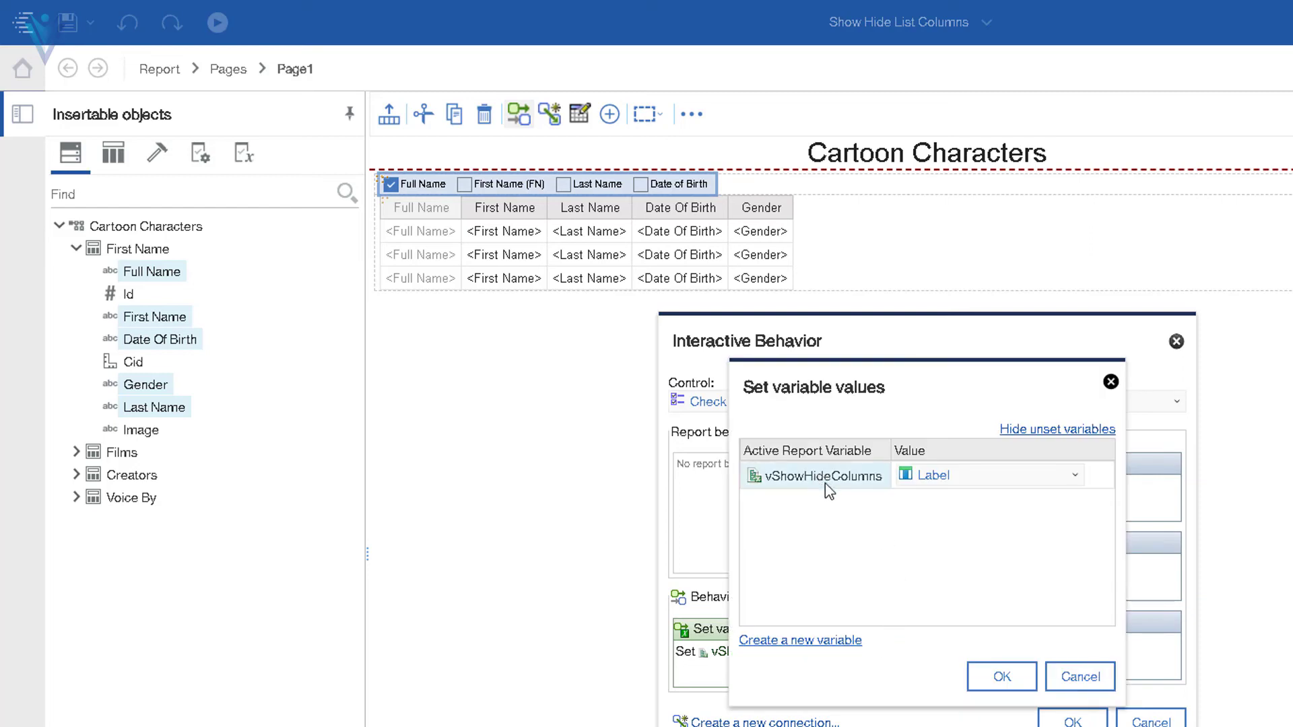
pyautogui.click(1024, 479)
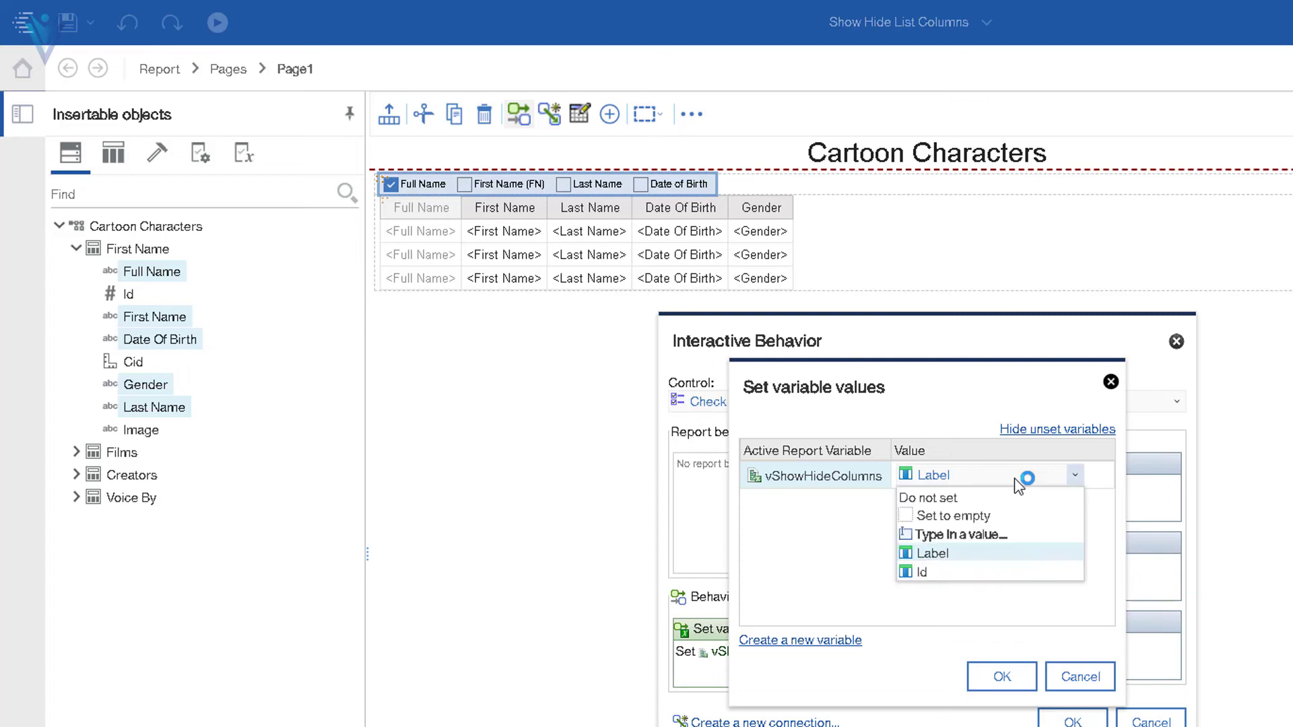
pyautogui.click(937, 574)
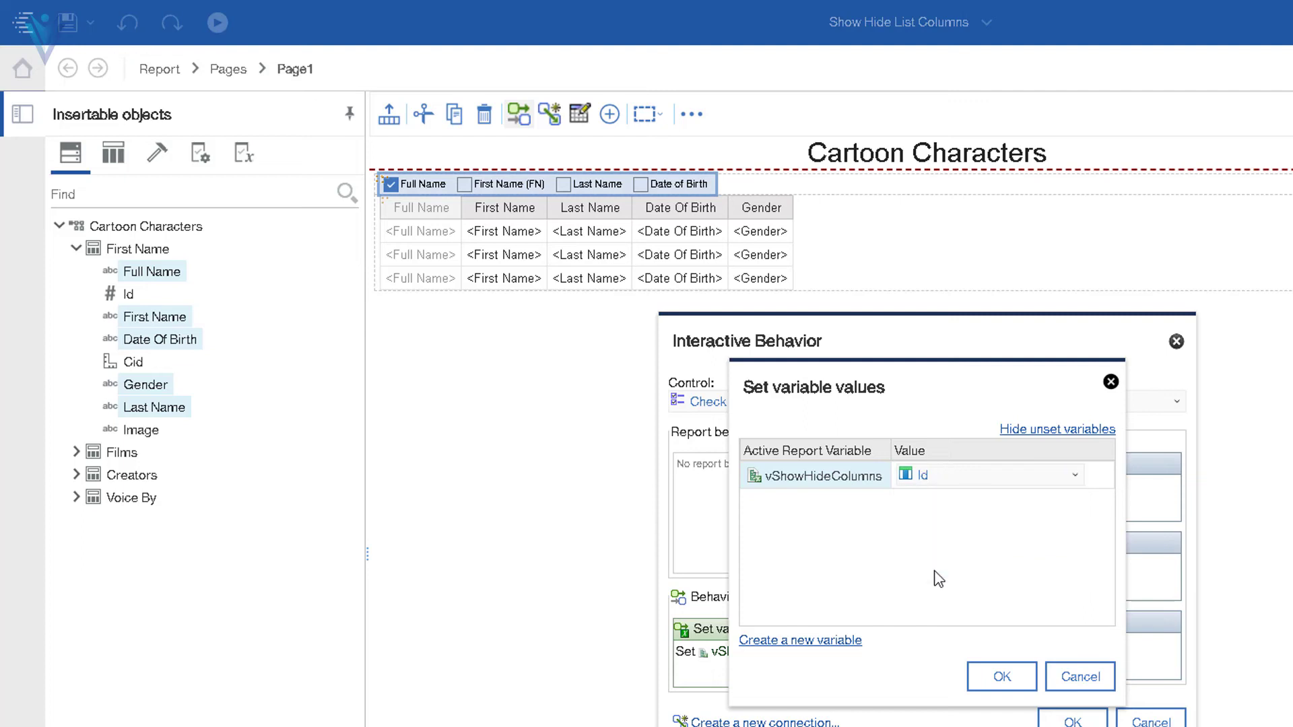
pyautogui.click(1000, 676)
pyautogui.click(1072, 720)
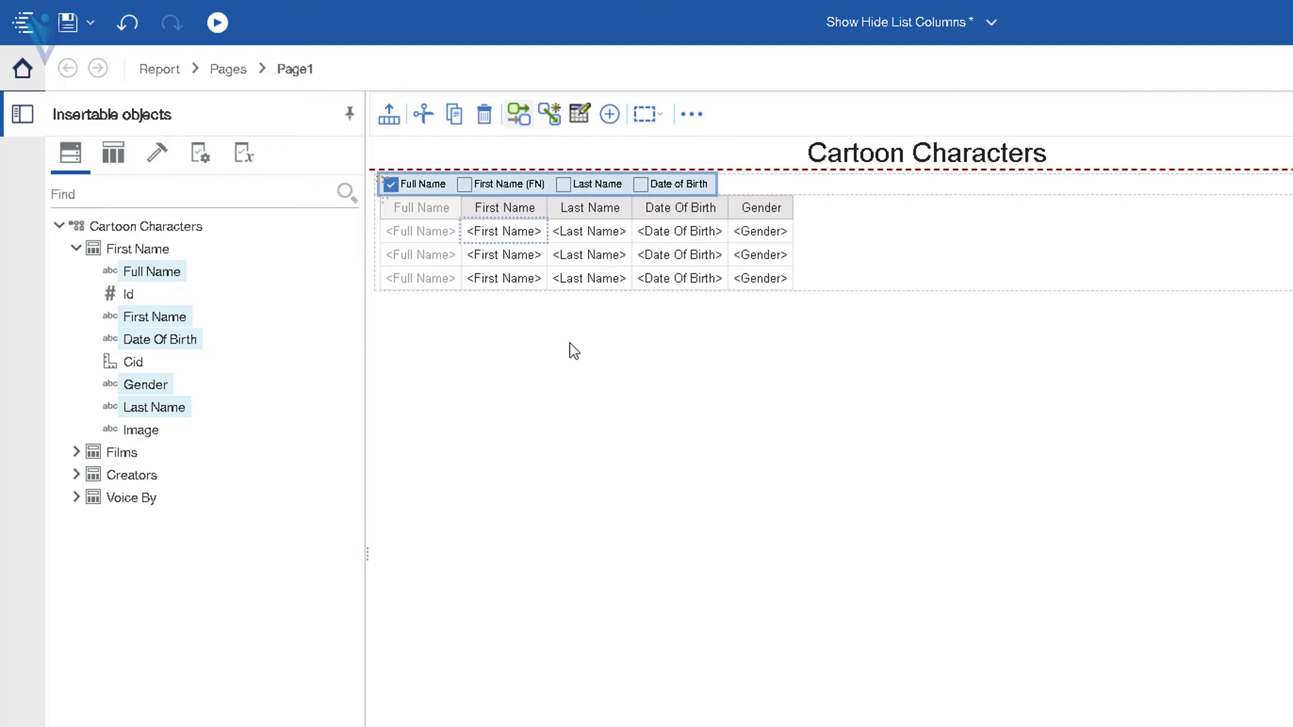
# Step: In the Full Name column's visibility condition, set the string value compared with vShowHideColumns to 1
pyautogui.click(402, 258)
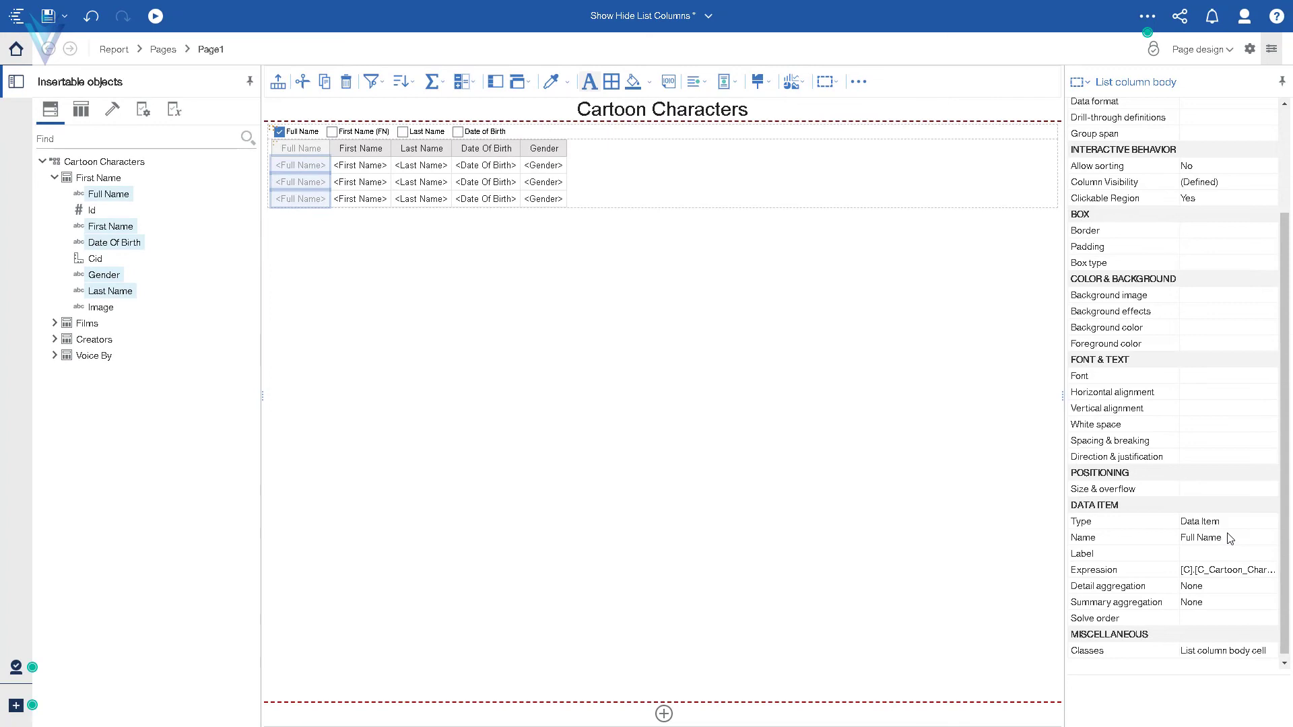
pyautogui.scroll(1, 1230, 539)
pyautogui.click(1249, 251)
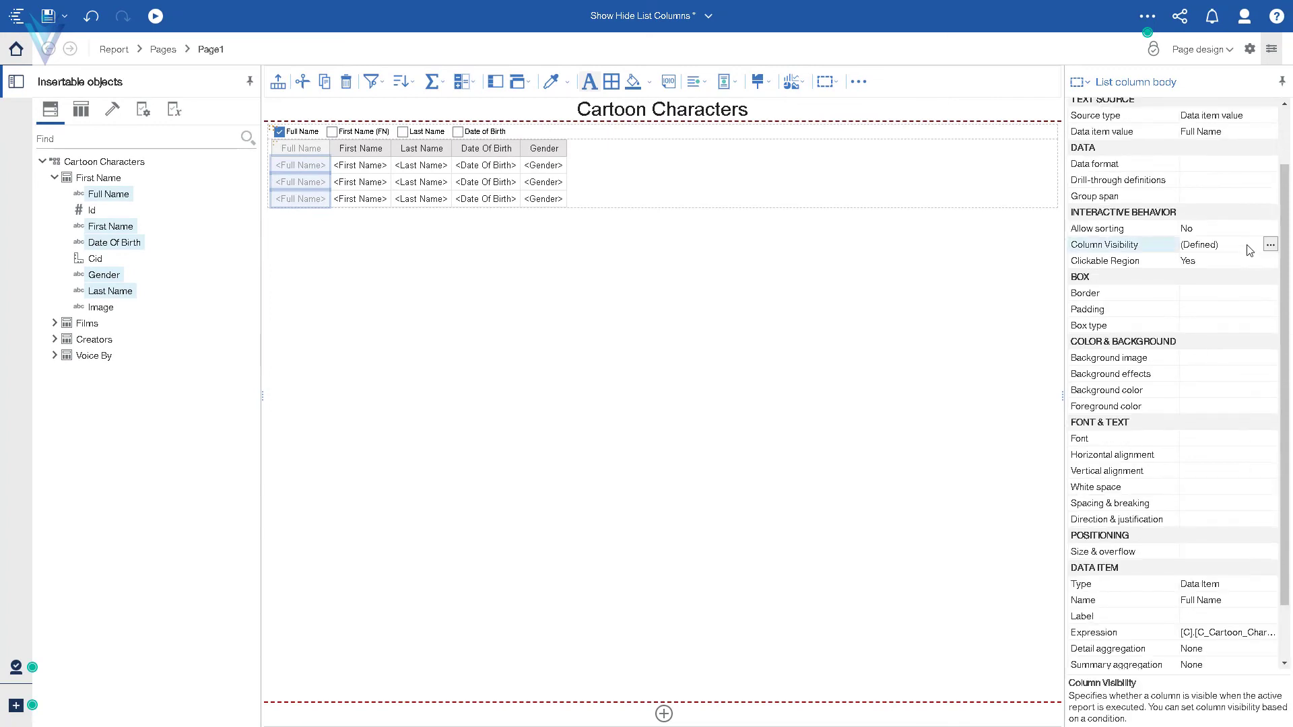
pyautogui.click(1270, 244)
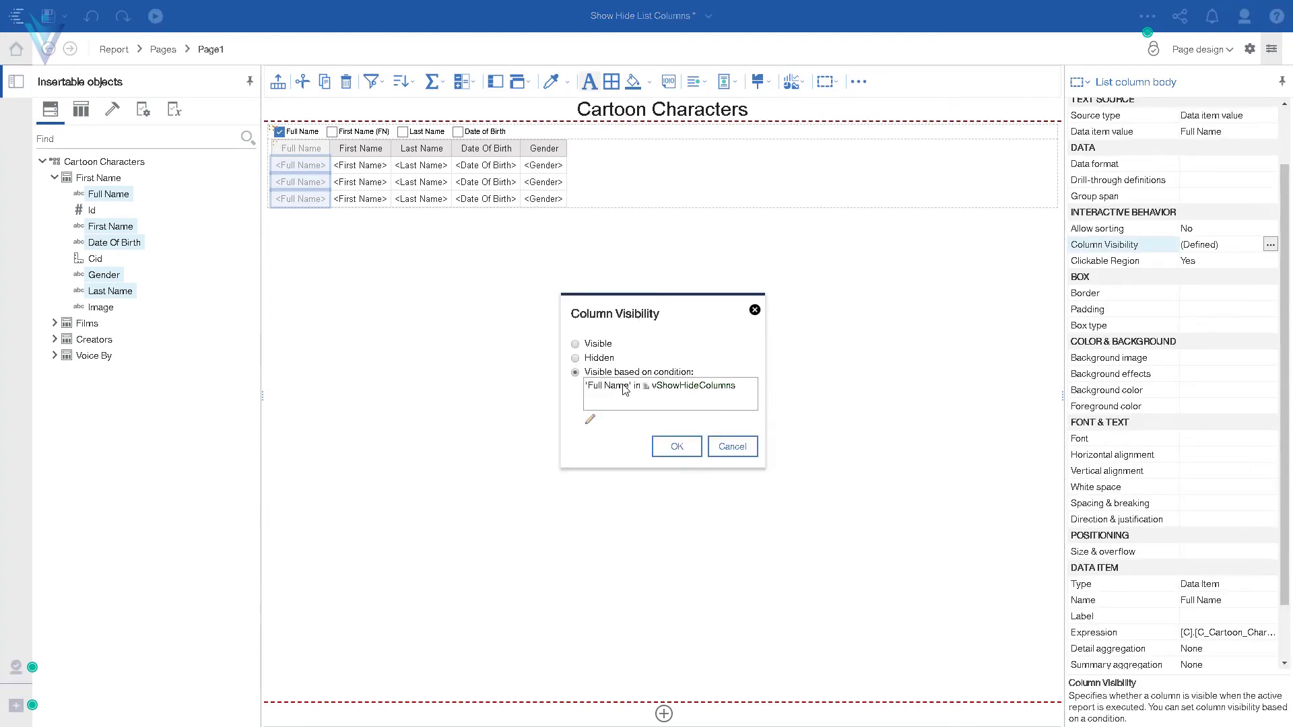
pyautogui.click(590, 419)
pyautogui.click(557, 332)
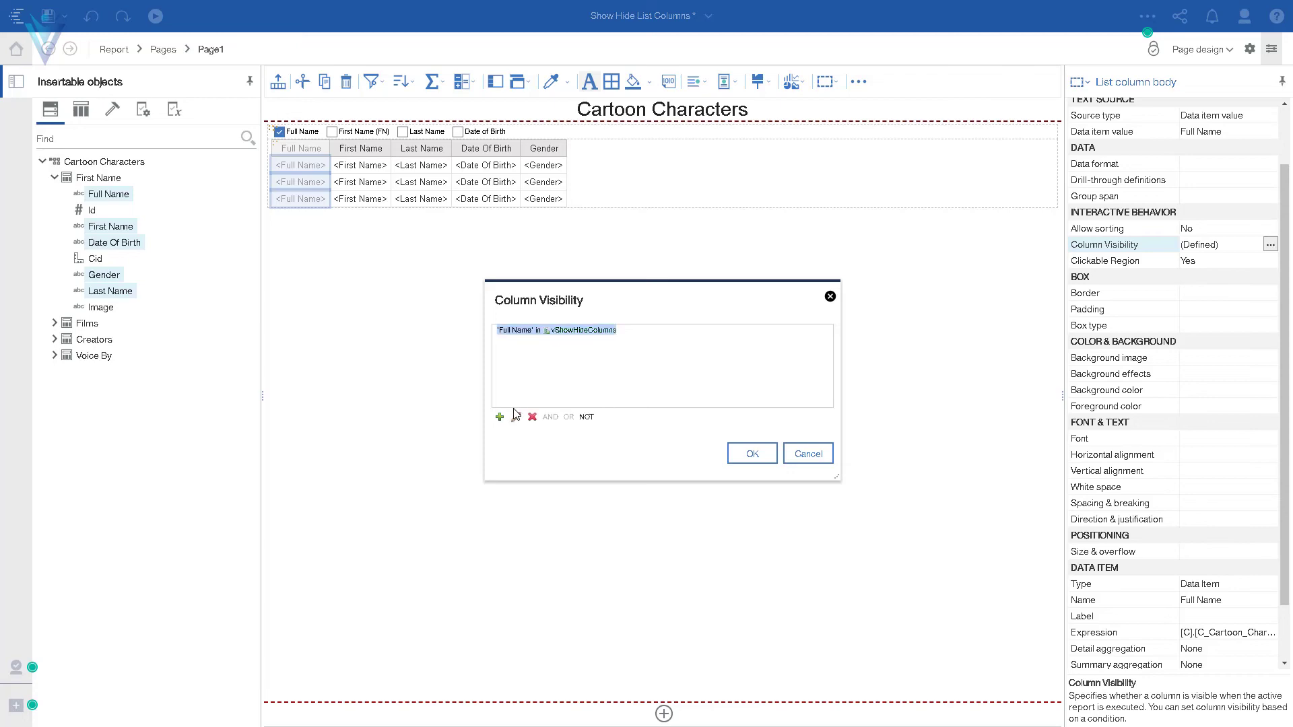
pyautogui.click(515, 417)
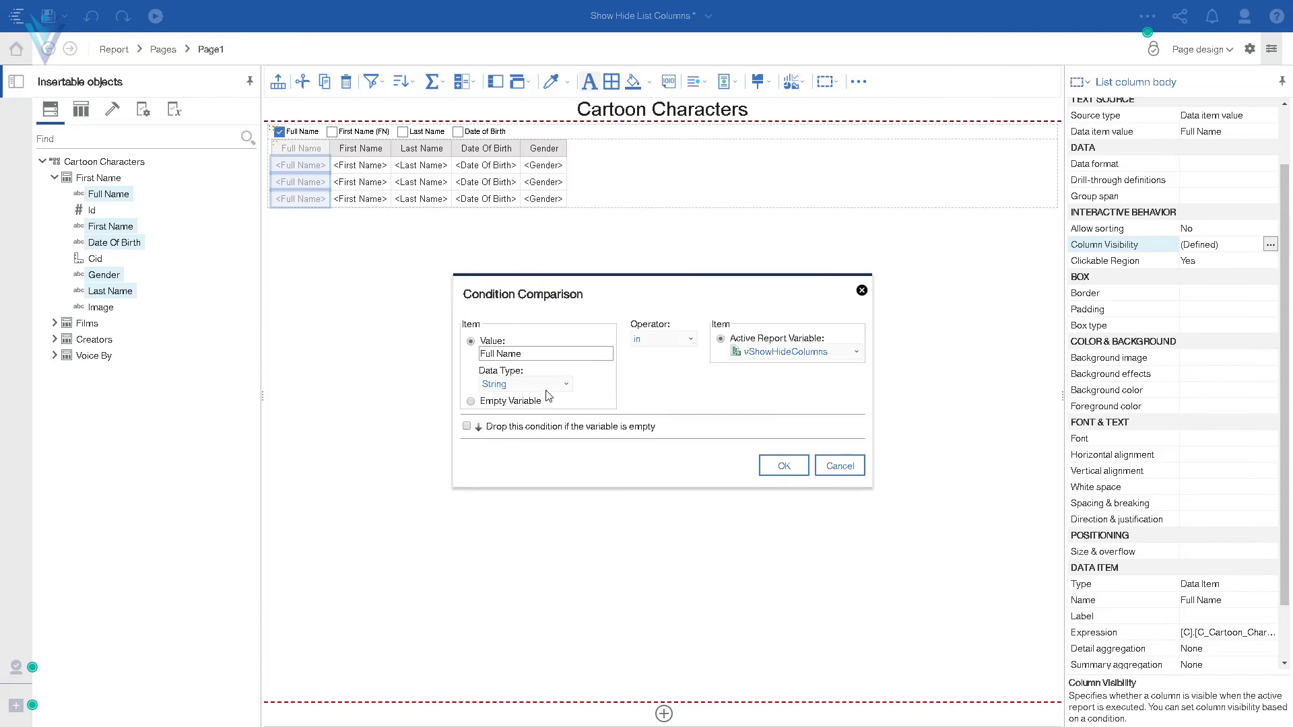
pyautogui.tripleClick(501, 353)
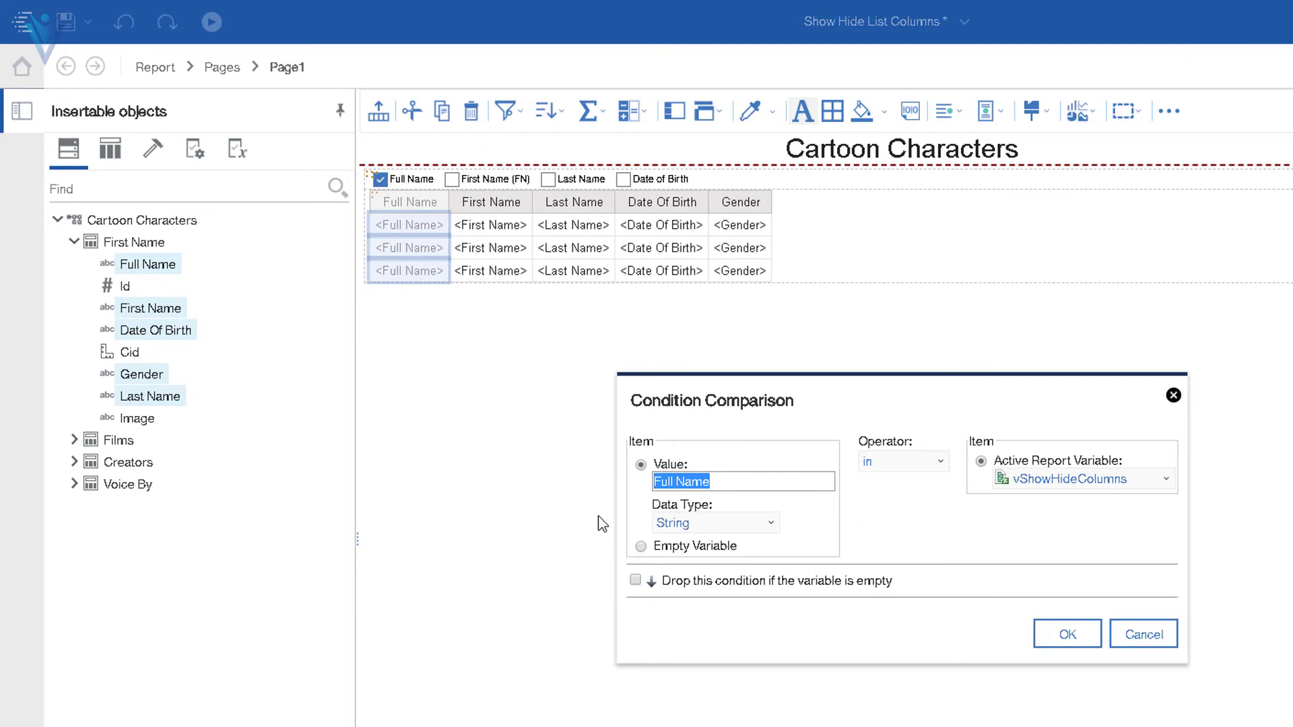
pyautogui.write('1')
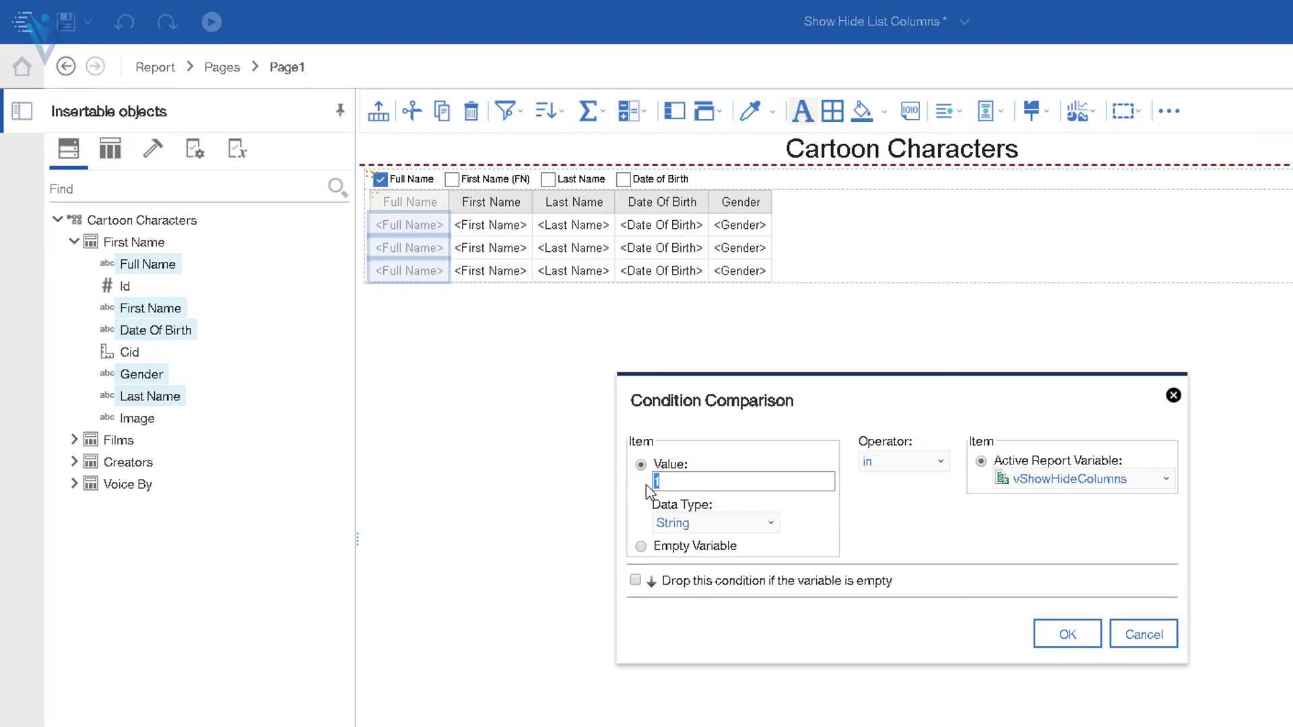
# Step: Turn on dropping the Full Name column's condition when the variable is empty, and apply the column visibility
pyautogui.click(895, 652)
pyautogui.click(635, 580)
pyautogui.click(1070, 632)
pyautogui.click(1046, 617)
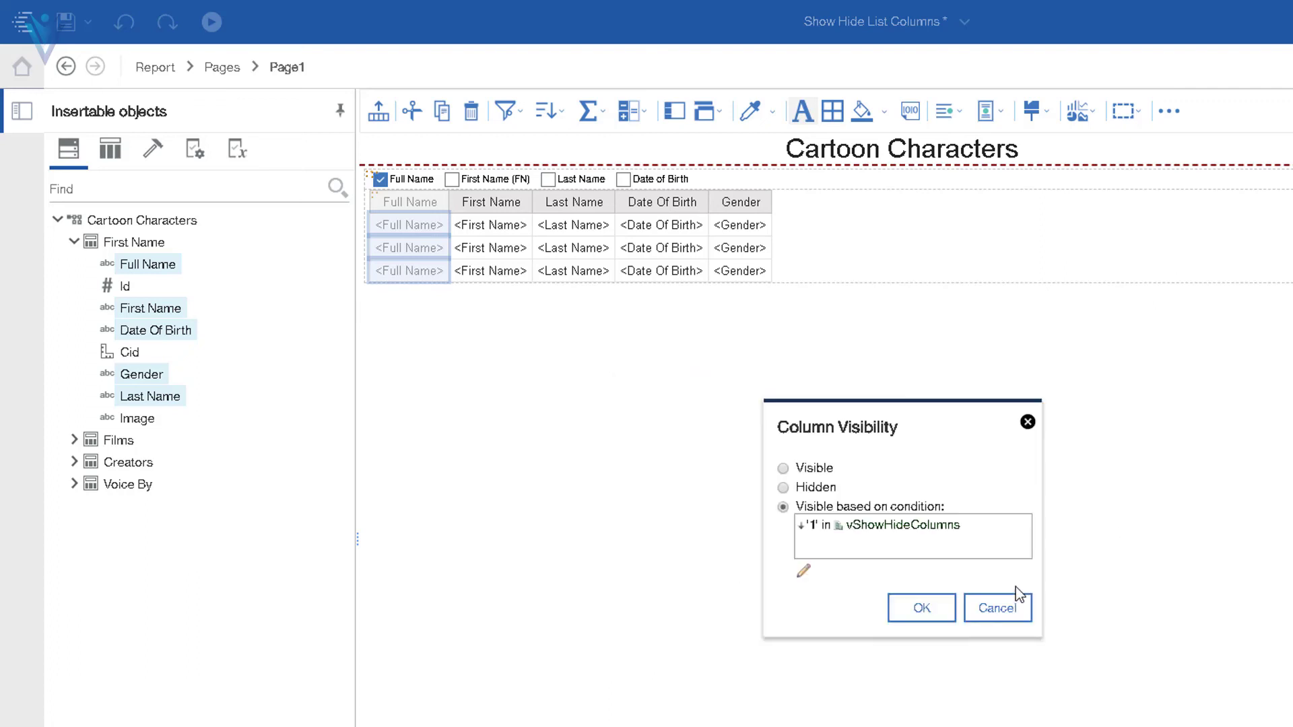
pyautogui.click(918, 611)
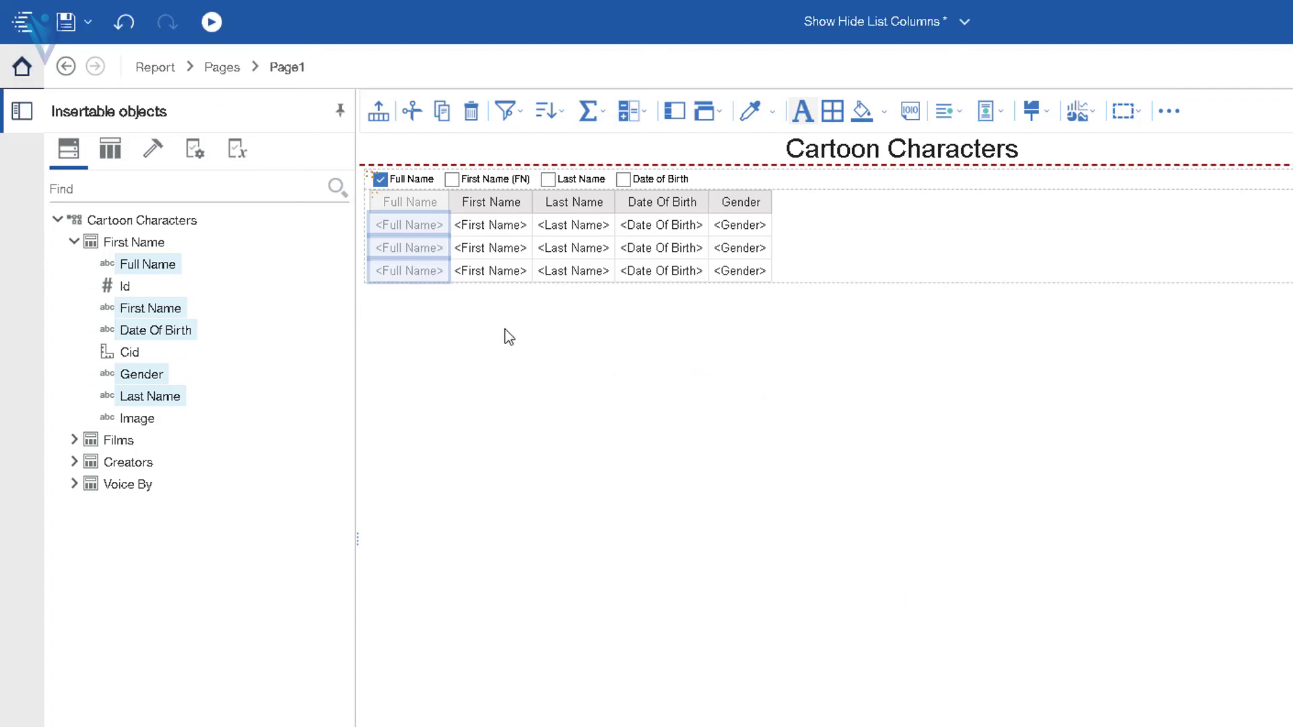
# Step: Make the First Name column visible based on a condition that compares a string value with vShowHideColumns
pyautogui.click(502, 259)
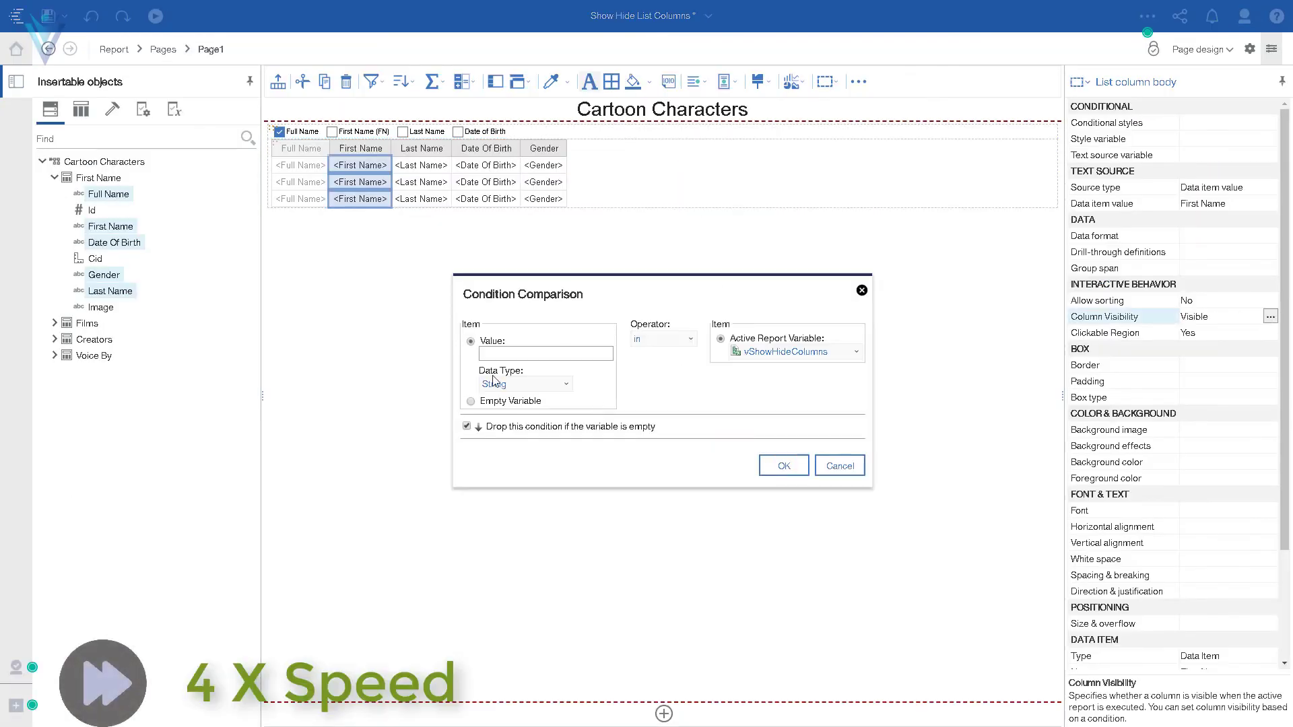
pyautogui.click(784, 465)
pyautogui.click(748, 453)
# Step: Make the Last Name column visible based on the condition that value 4 is in vShowHideColumns
pyautogui.click(421, 182)
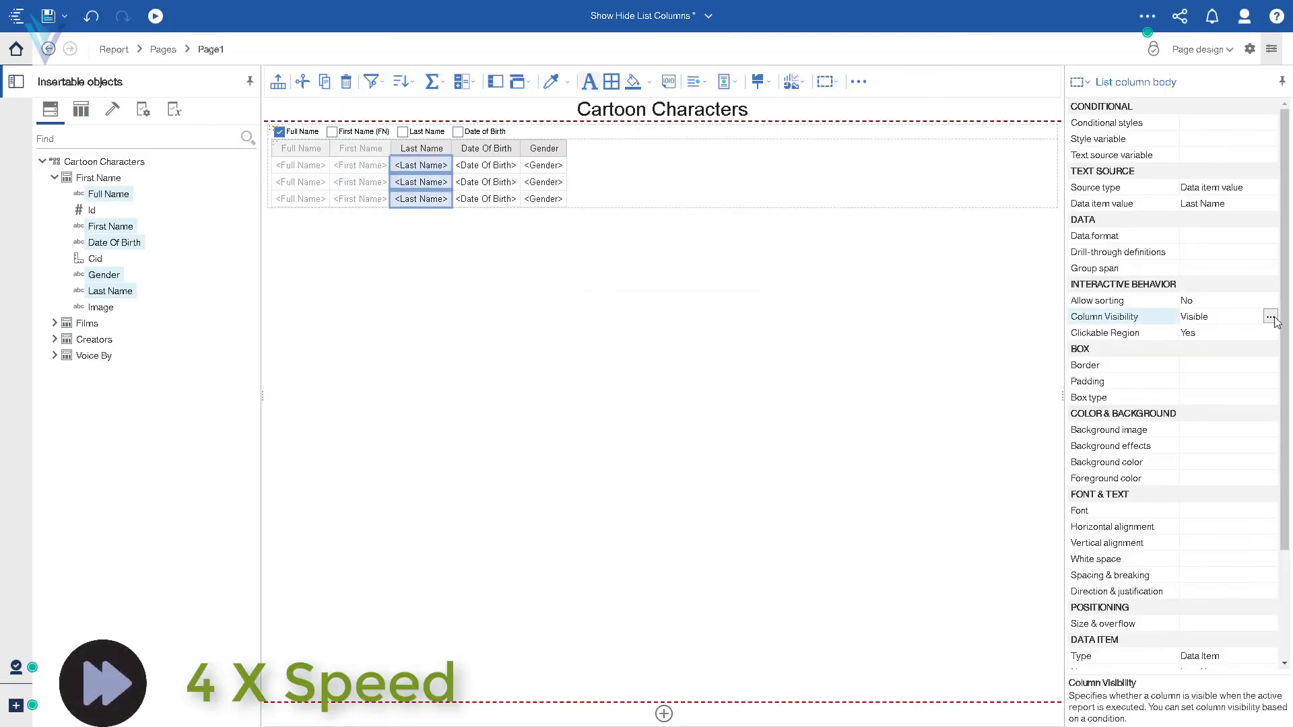
pyautogui.click(1270, 317)
pyautogui.click(575, 372)
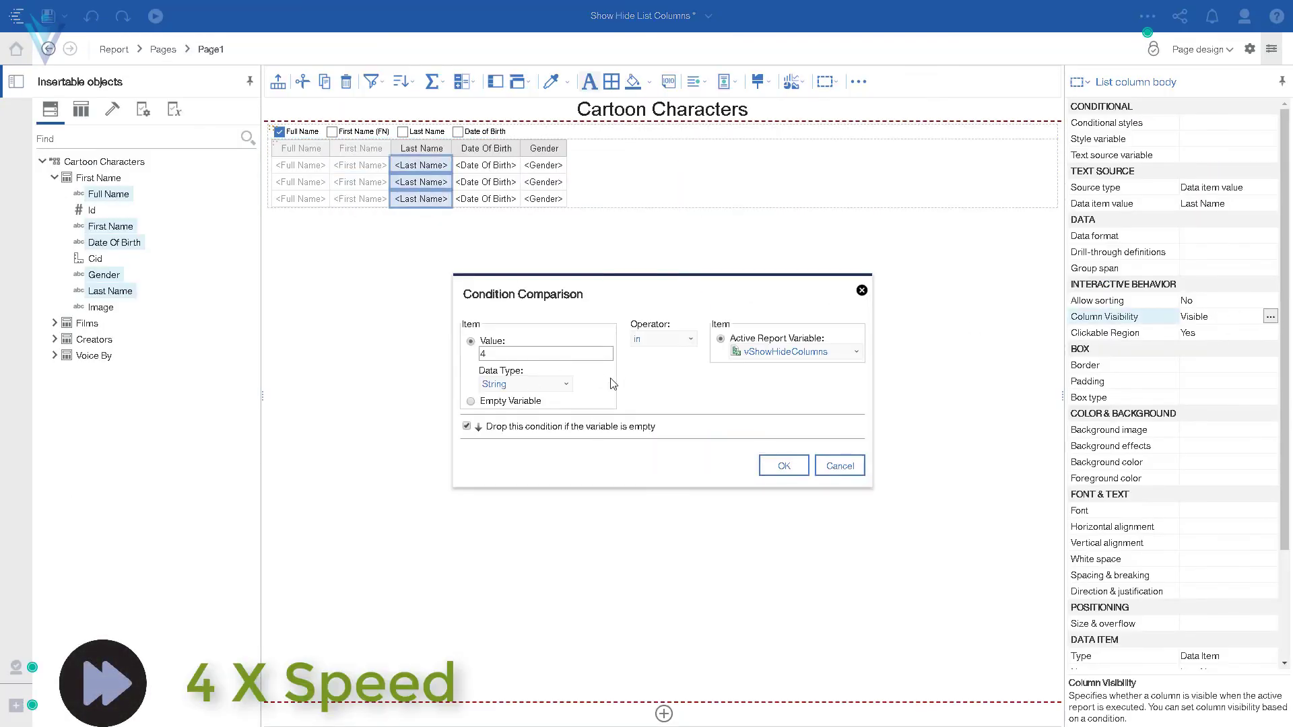
pyautogui.click(784, 465)
pyautogui.click(677, 447)
# Step: Make the Date Of Birth column visible based on a condition on vShowHideColumns, and select the list
pyautogui.click(486, 182)
pyautogui.click(1270, 317)
pyautogui.click(575, 372)
pyautogui.click(784, 465)
pyautogui.click(677, 447)
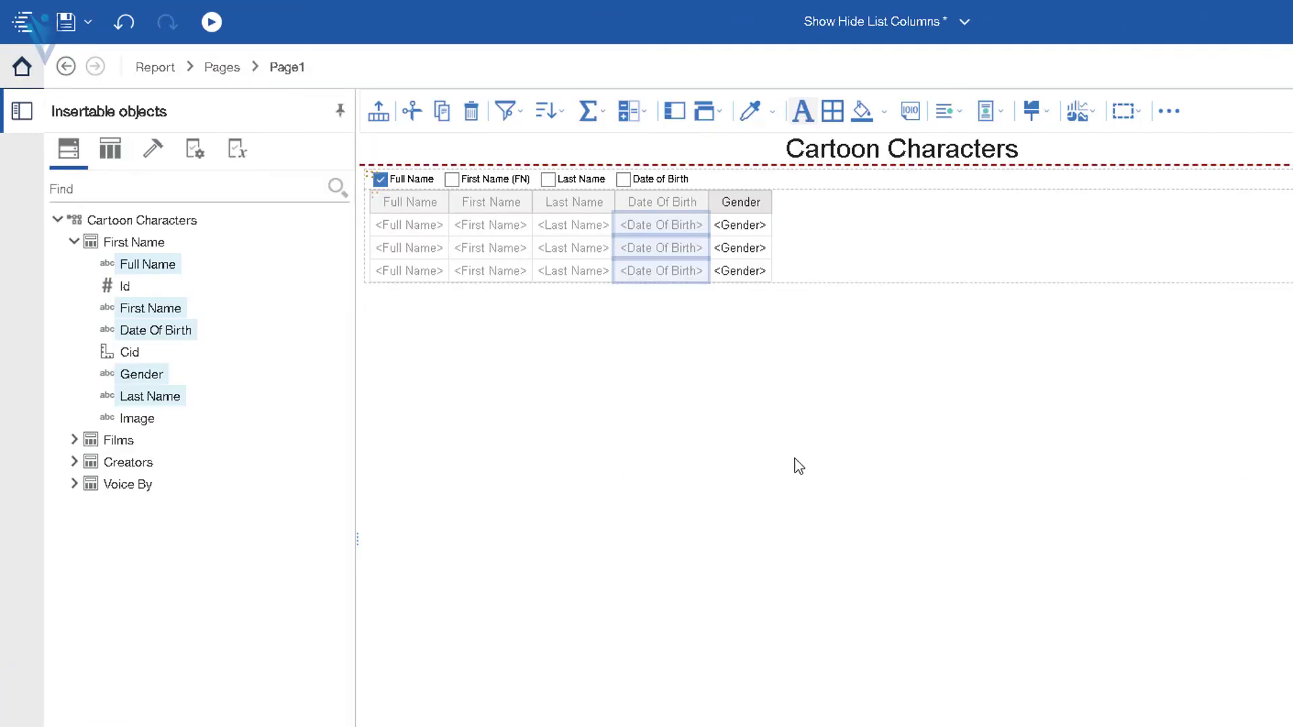
pyautogui.click(743, 273)
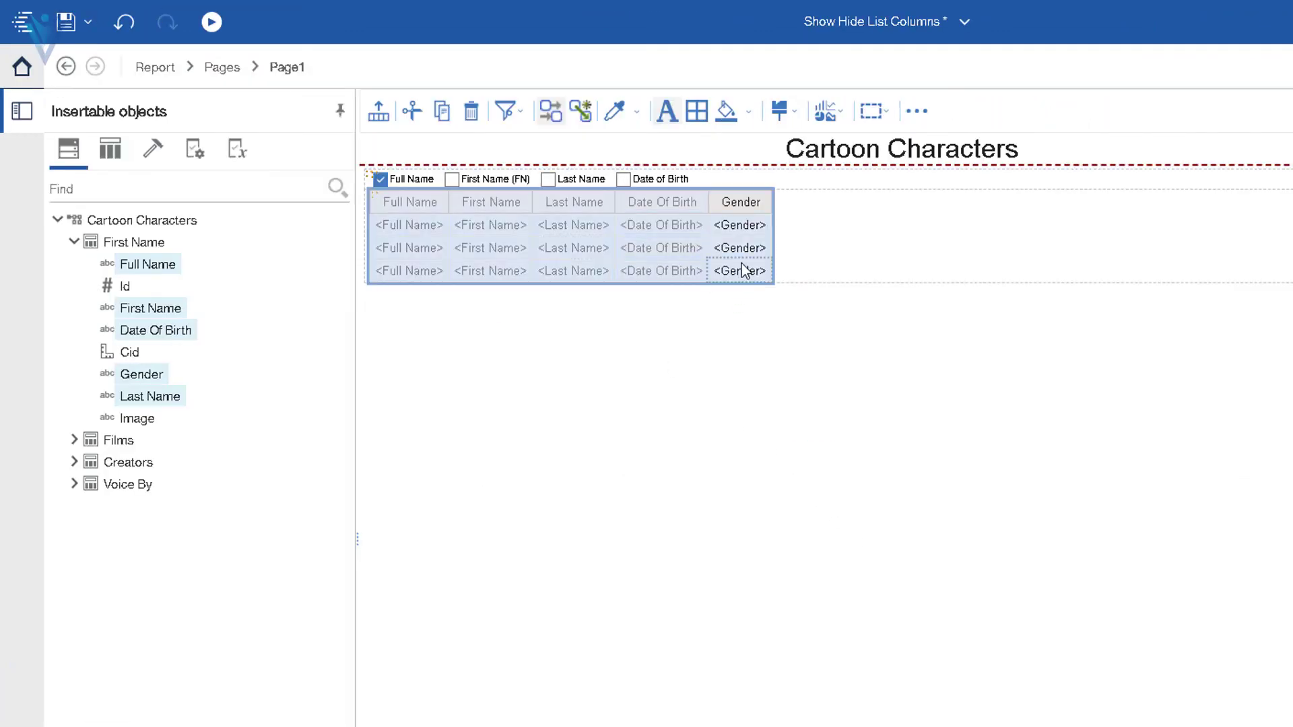
# Step: Save the Show Hide List Columns report and run it as an active report
pyautogui.click(742, 270)
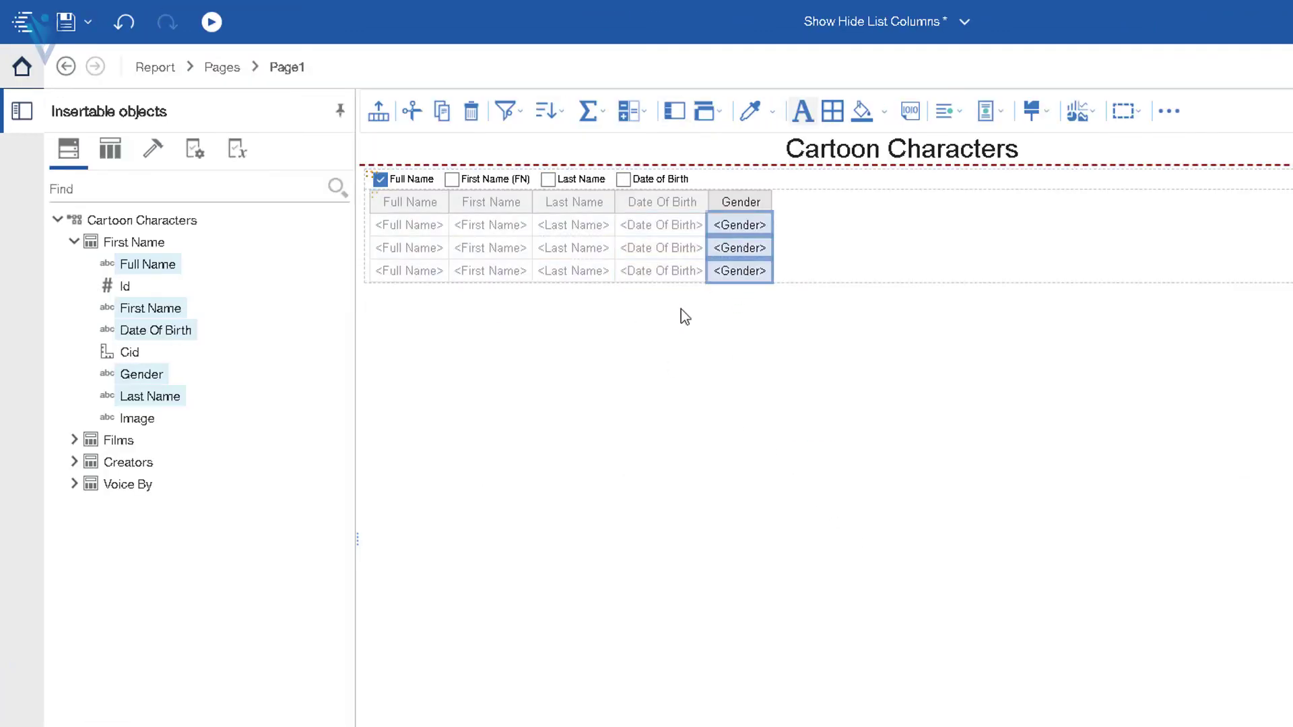
pyautogui.click(59, 35)
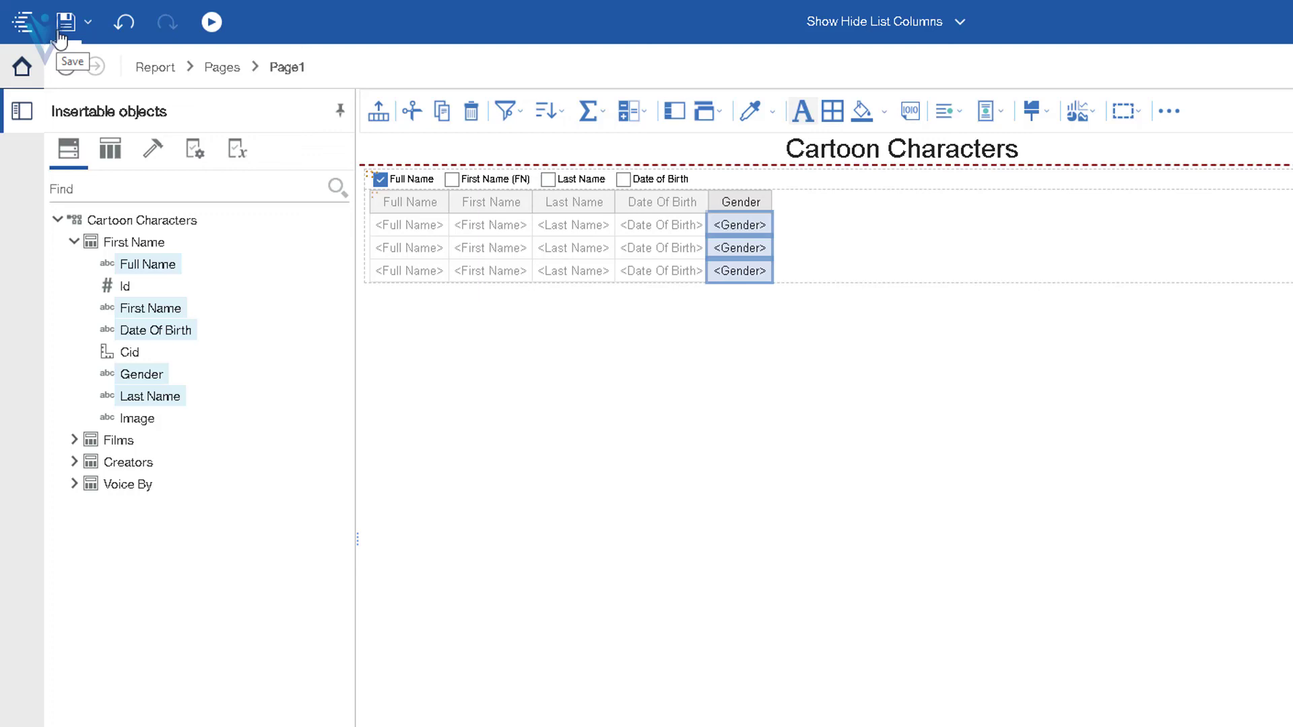
pyautogui.click(220, 24)
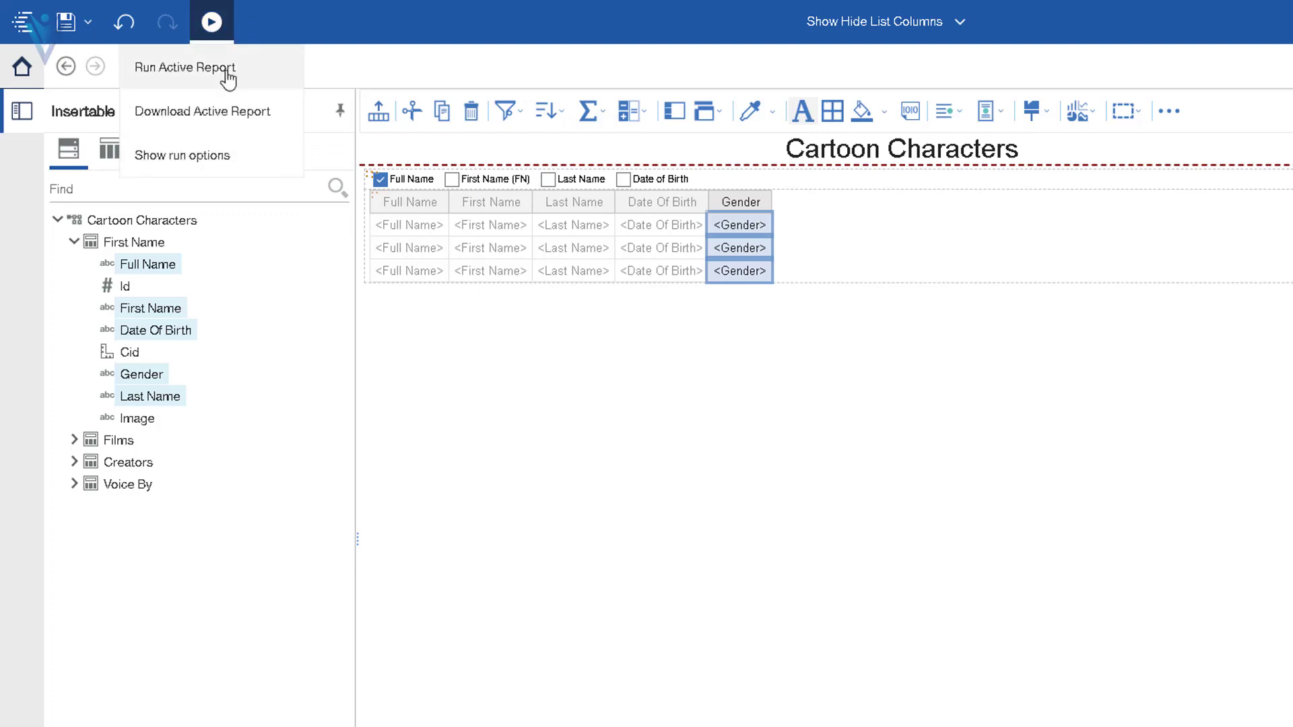
pyautogui.click(220, 65)
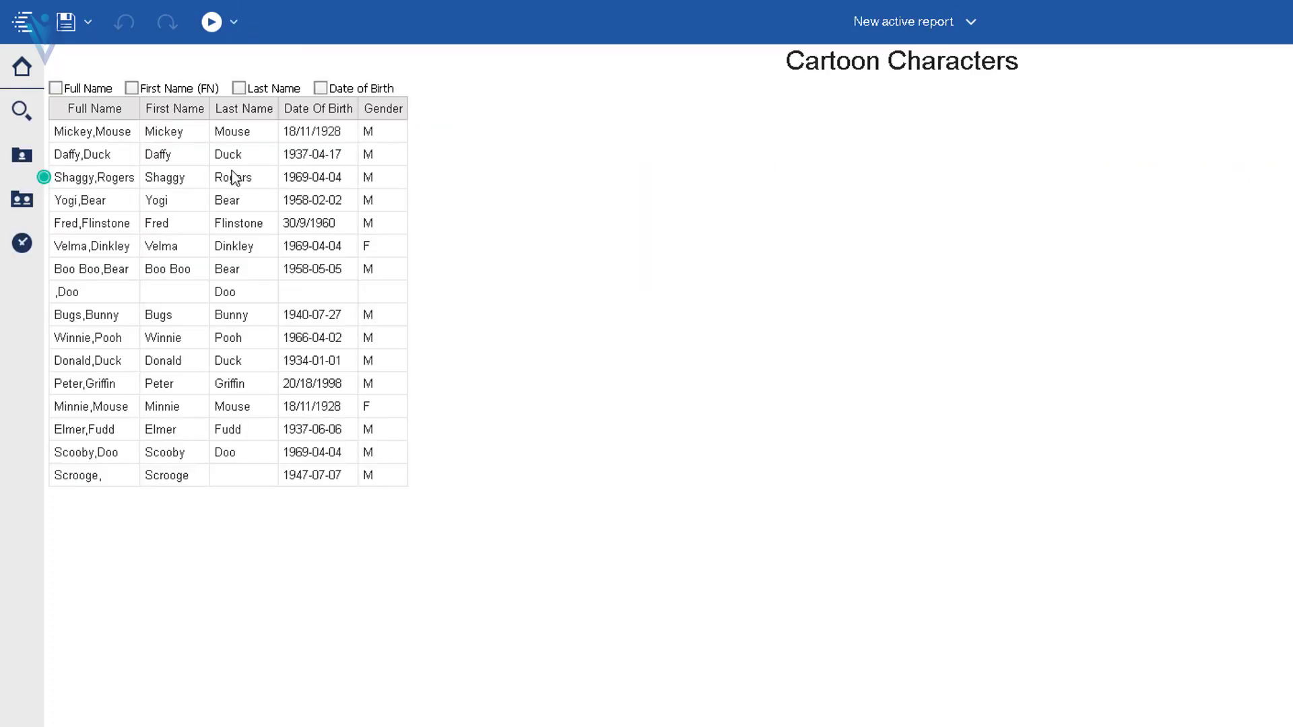
# Step: Test the column check boxes by showing Full Name and Last Name, hiding Full Name again, and showing First Name (FN)
pyautogui.click(56, 89)
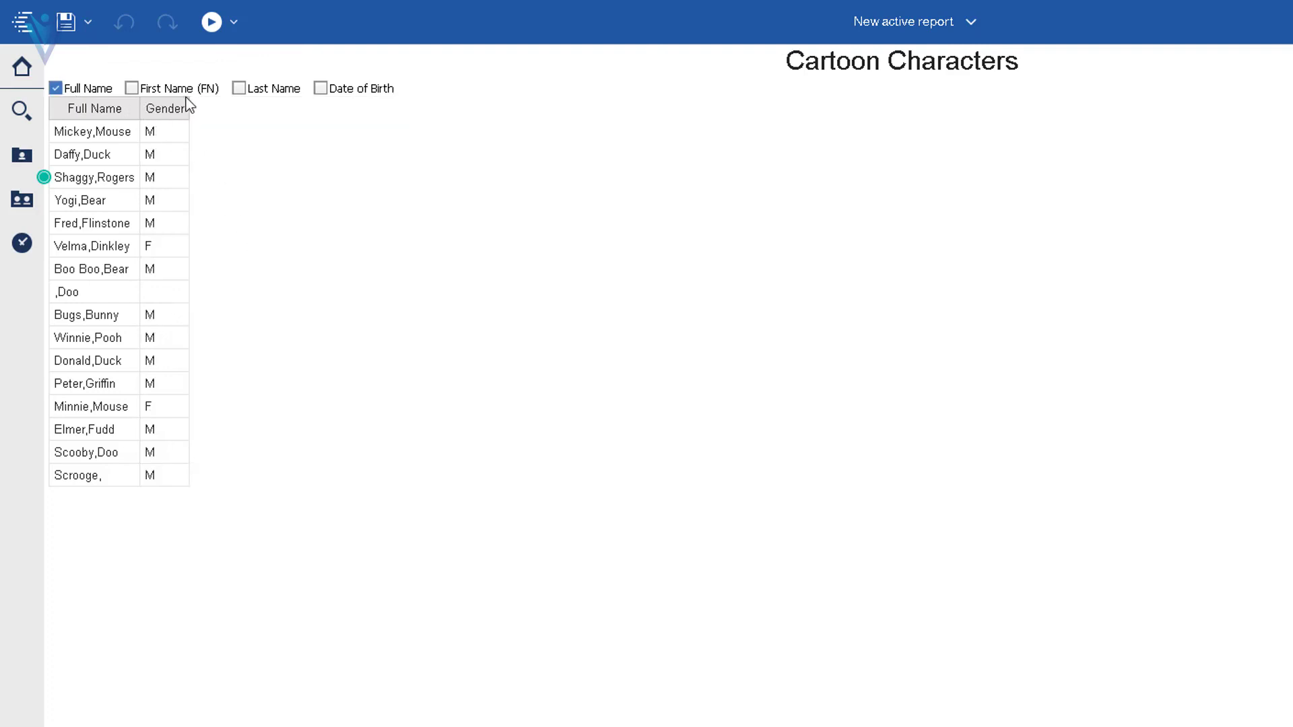
pyautogui.click(238, 88)
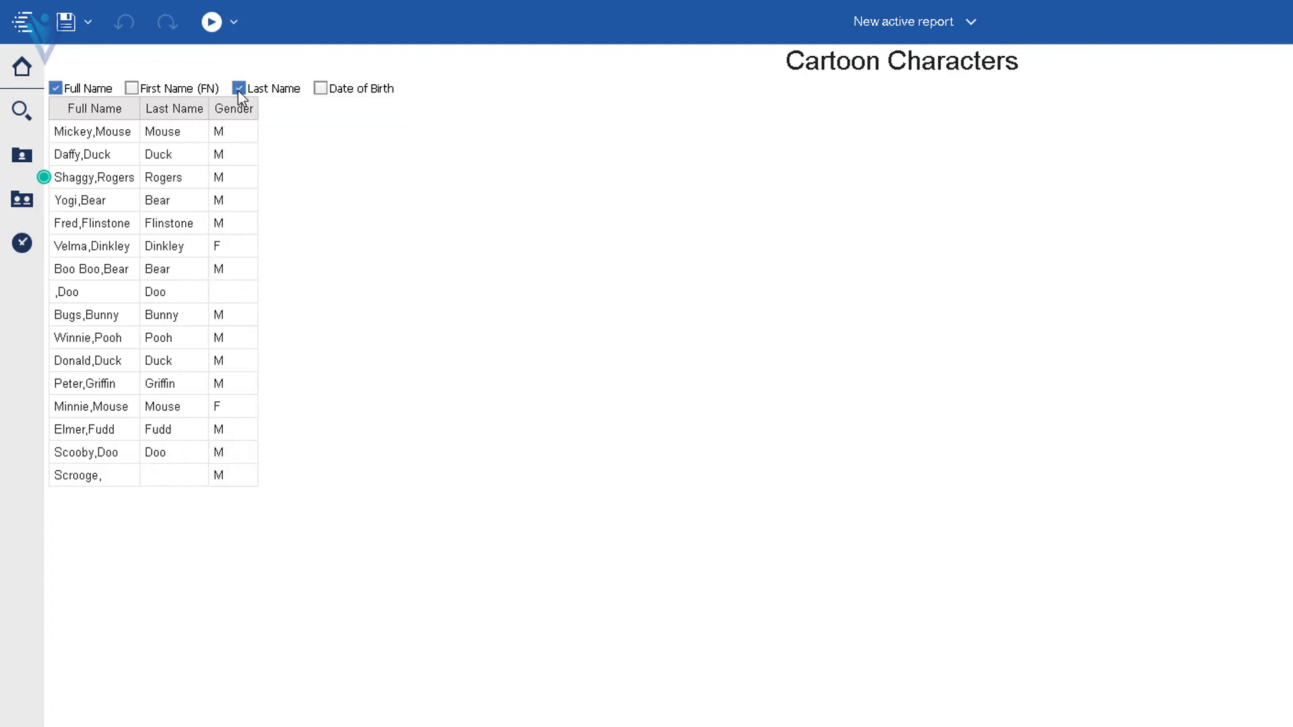
pyautogui.click(79, 90)
pyautogui.click(141, 89)
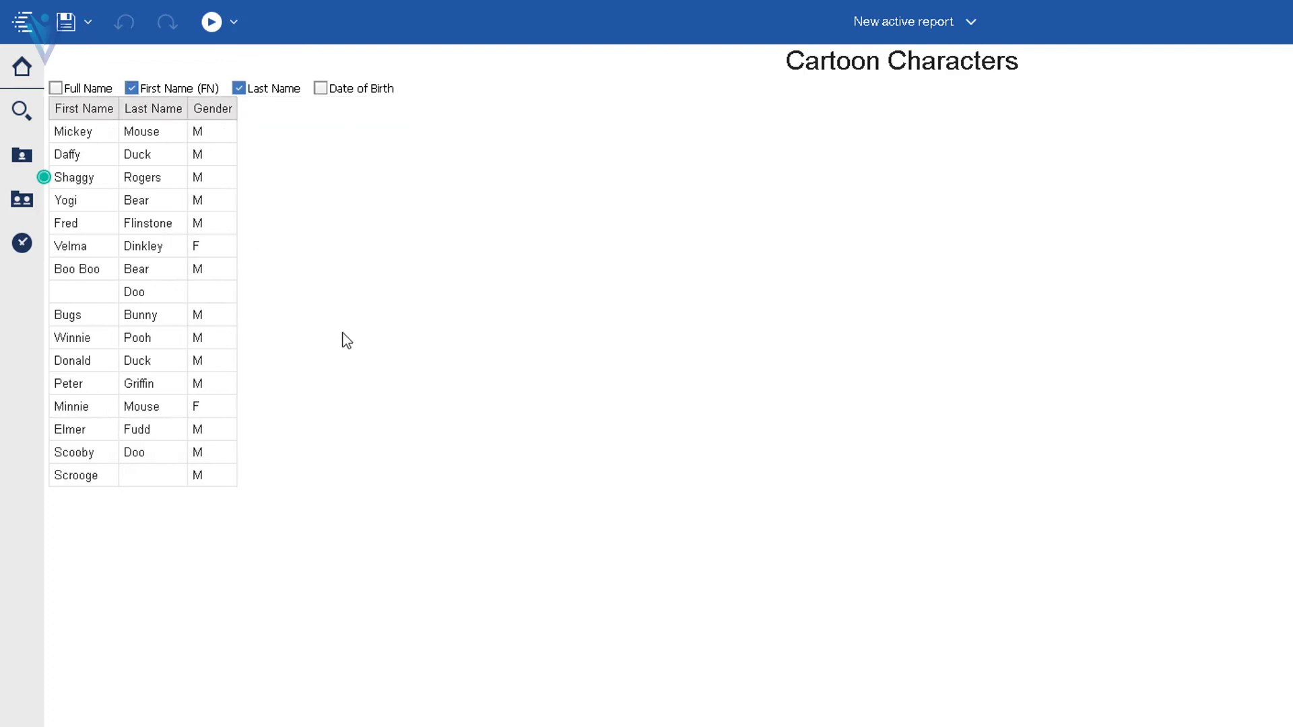